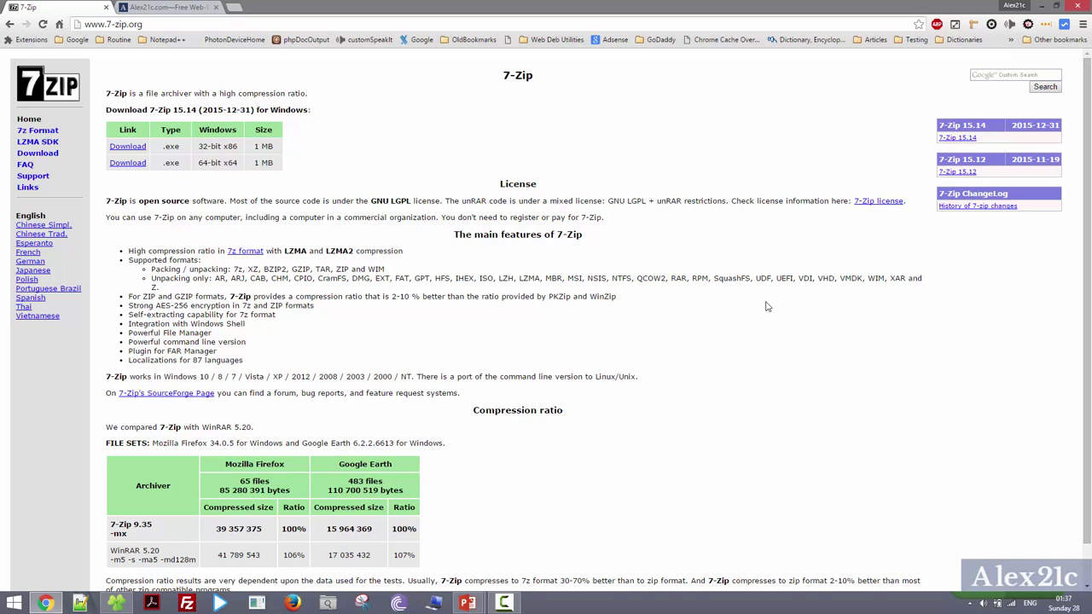
Request the 64-bit x64 Windows installer of 7-Zip 15.14 from the download table, then cancel the download.
click(132, 165)
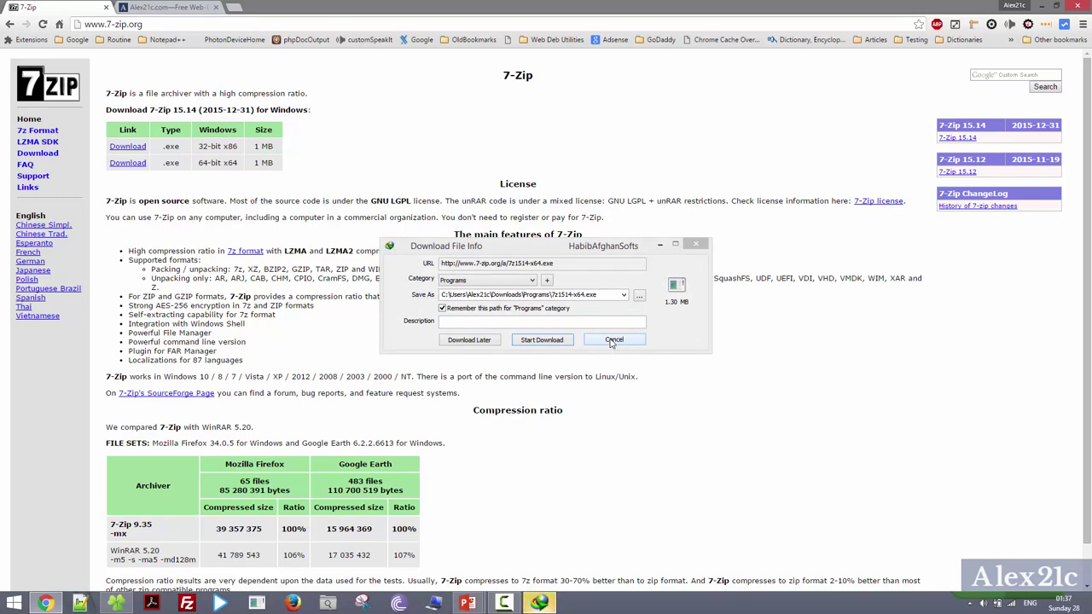
click(611, 342)
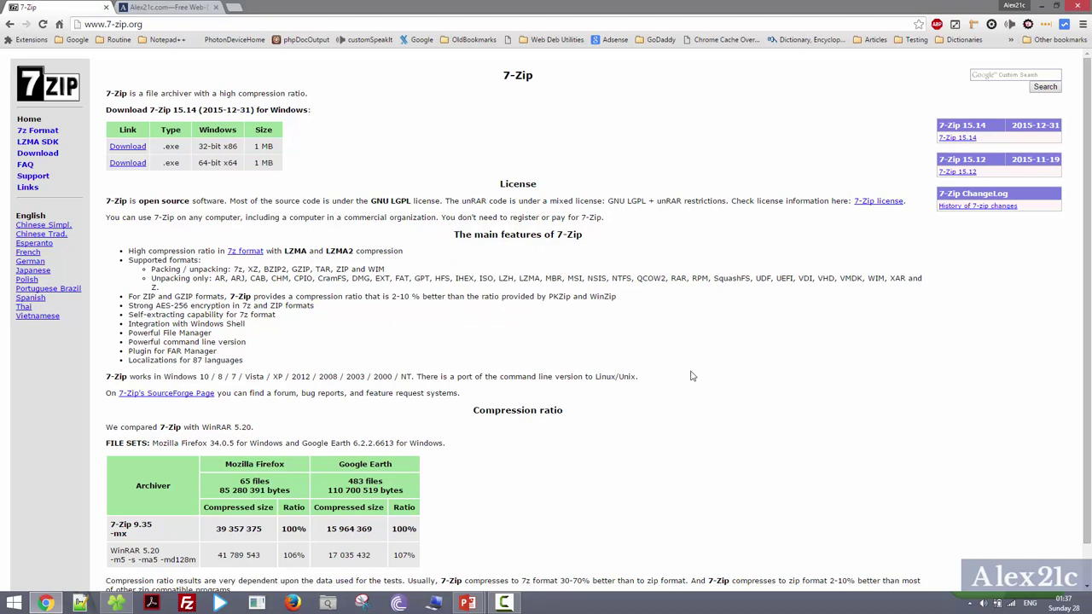
Switch to the file manager and check the computer's system type in the This PC system properties.
key(alt+Tab)
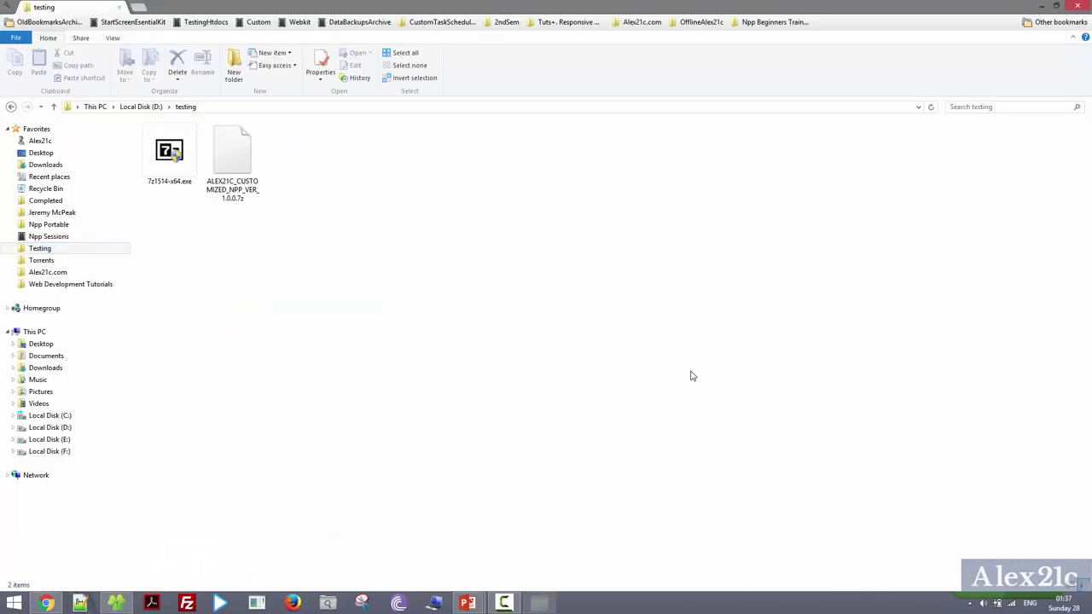
key(ctrl+t)
right_click(491, 342)
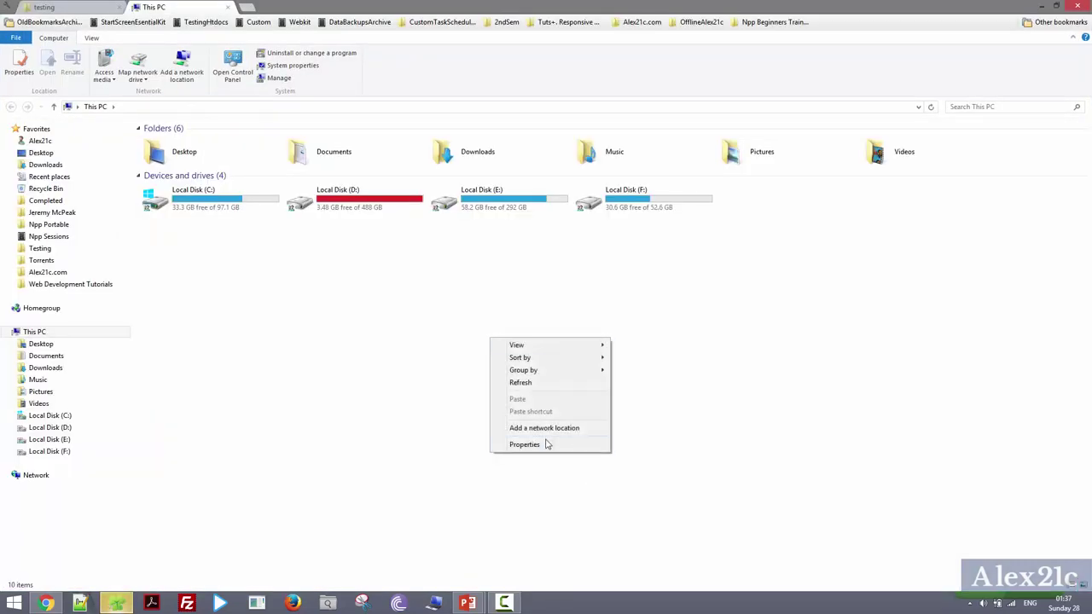
click(645, 450)
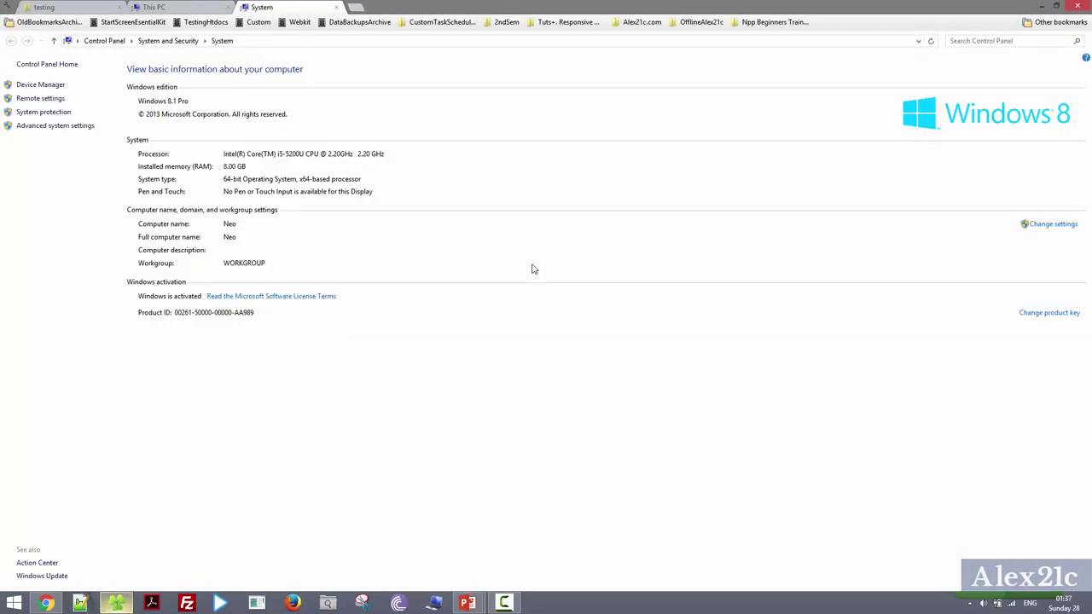
key(alt+space)
key(Escape)
Switch to the browser, request Alex21cCustomizedNpp Version 1.0.0 from the Alex21c.com Notepad++ downloads, and cancel the download.
key(alt+Tab)
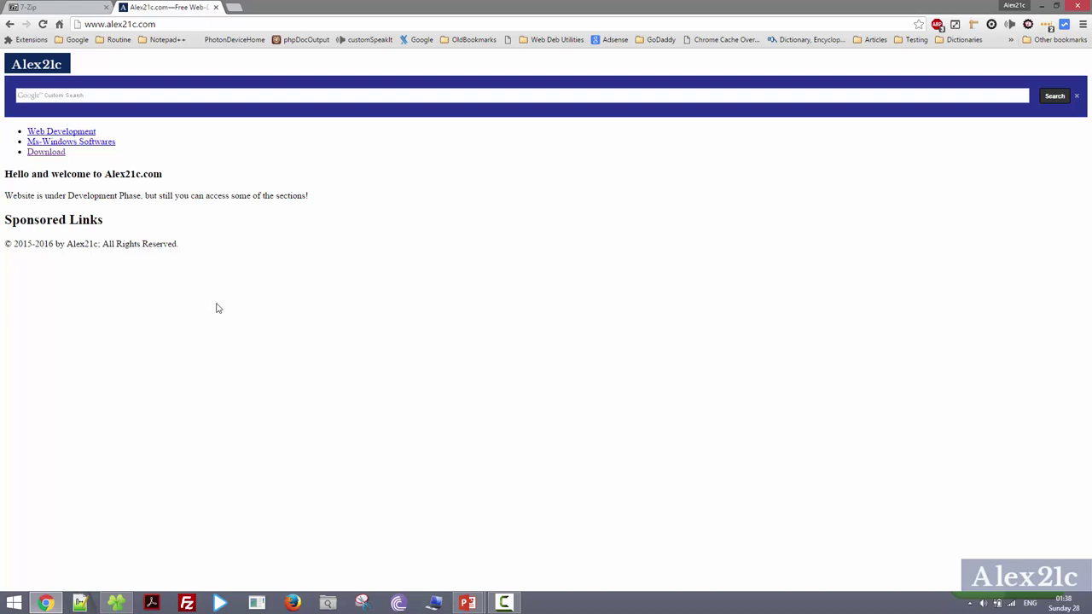
click(57, 154)
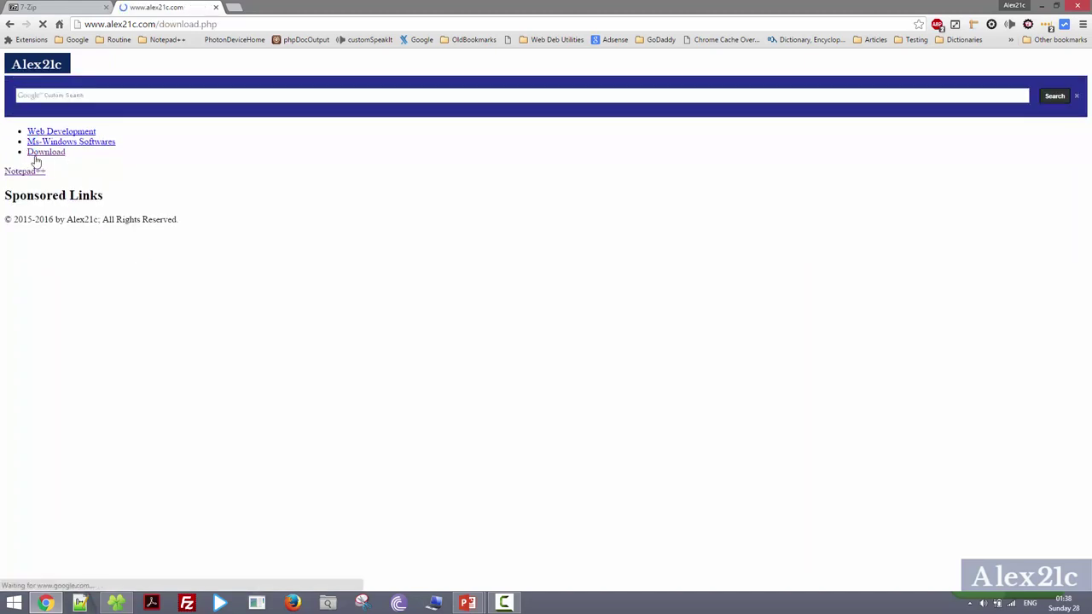
click(30, 173)
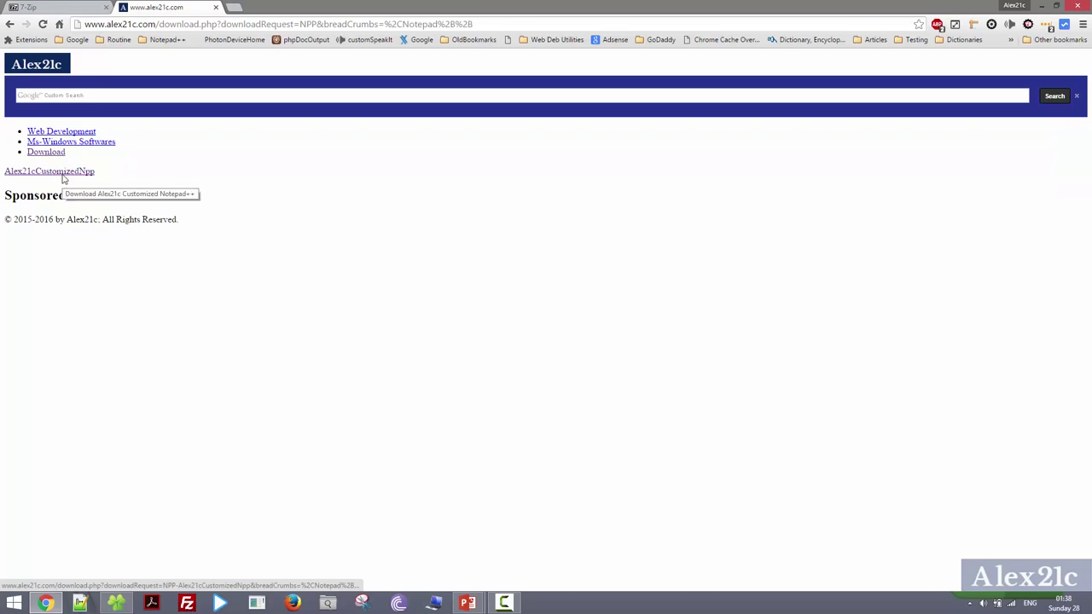
click(62, 175)
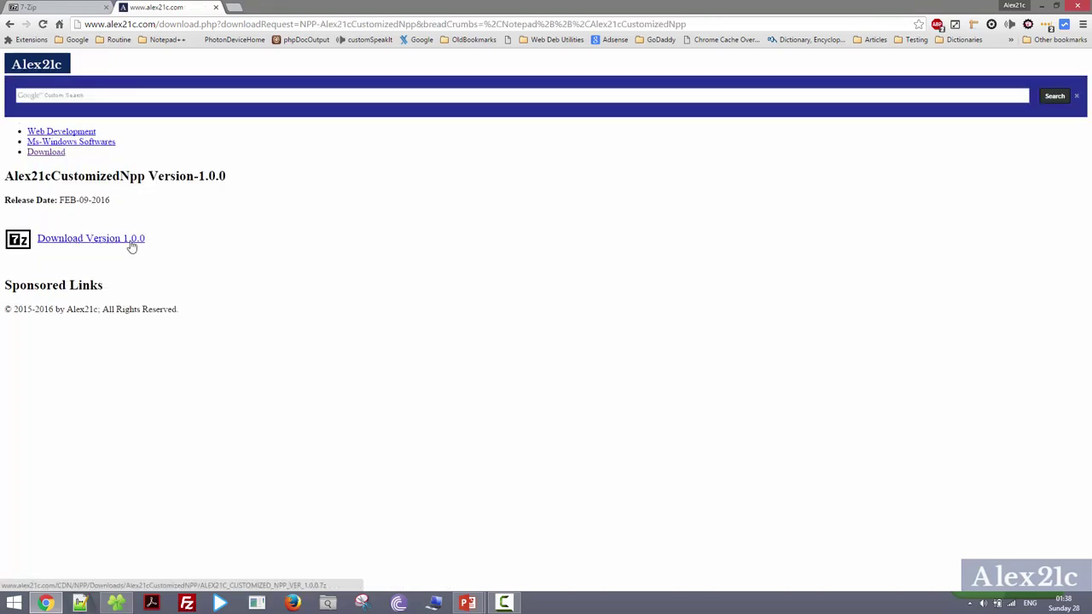
click(122, 243)
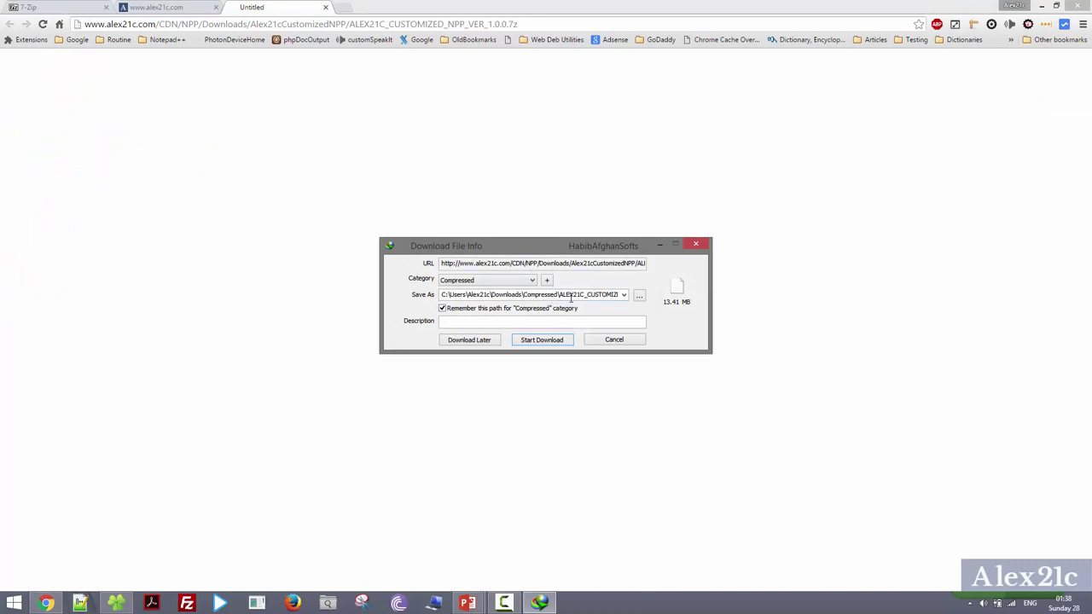
click(606, 340)
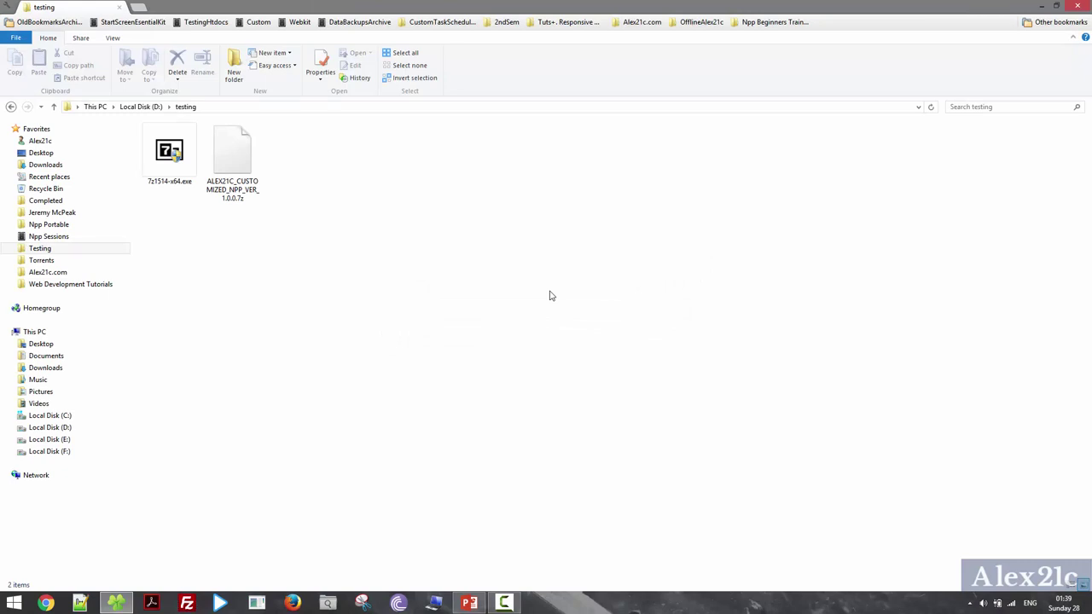
Run 7z1514-x64.exe from the testing folder and install 7-Zip to C:\Program Files\7-Zip\.
double_click(168, 168)
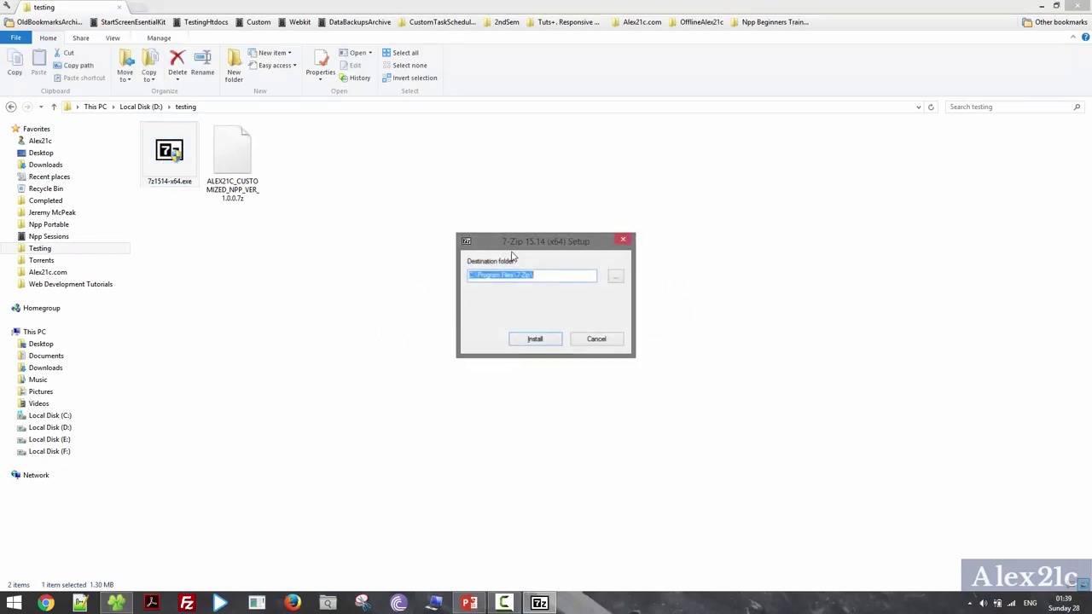
click(534, 340)
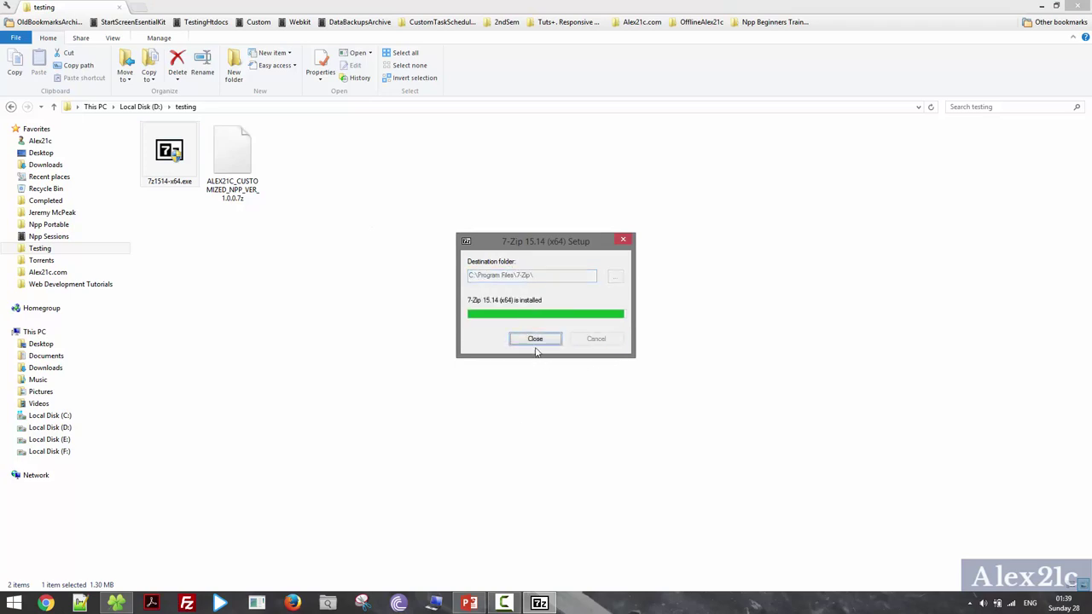
click(534, 339)
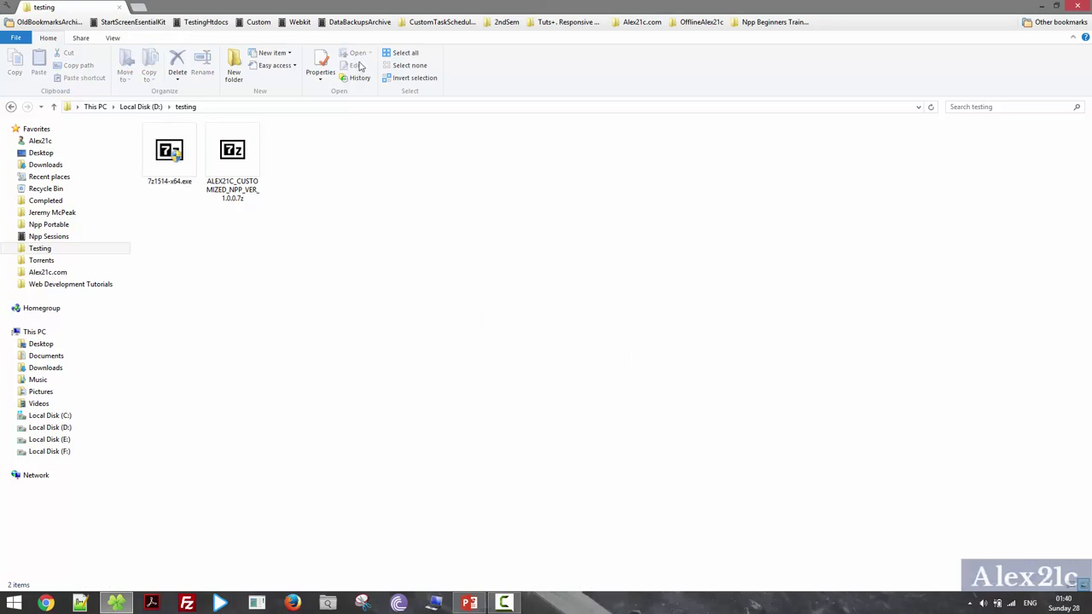
Extract ALEX21C_CUSTOMIZED_NPP_VER_1.0.0.7z directly into the testing folder with 7-Zip.
click(243, 154)
right_click(249, 154)
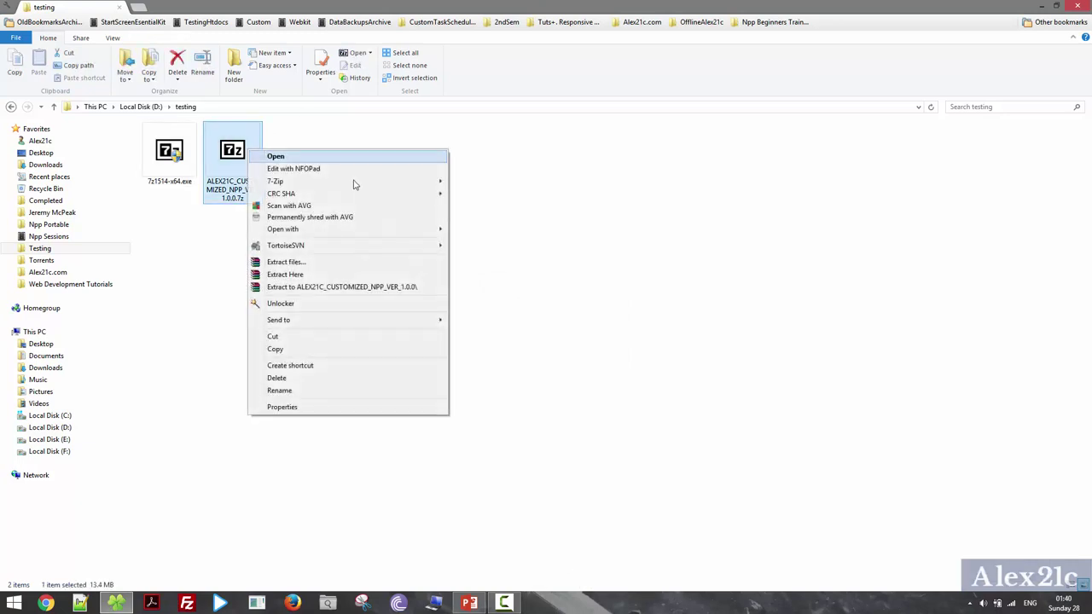
mouse_move(333, 183)
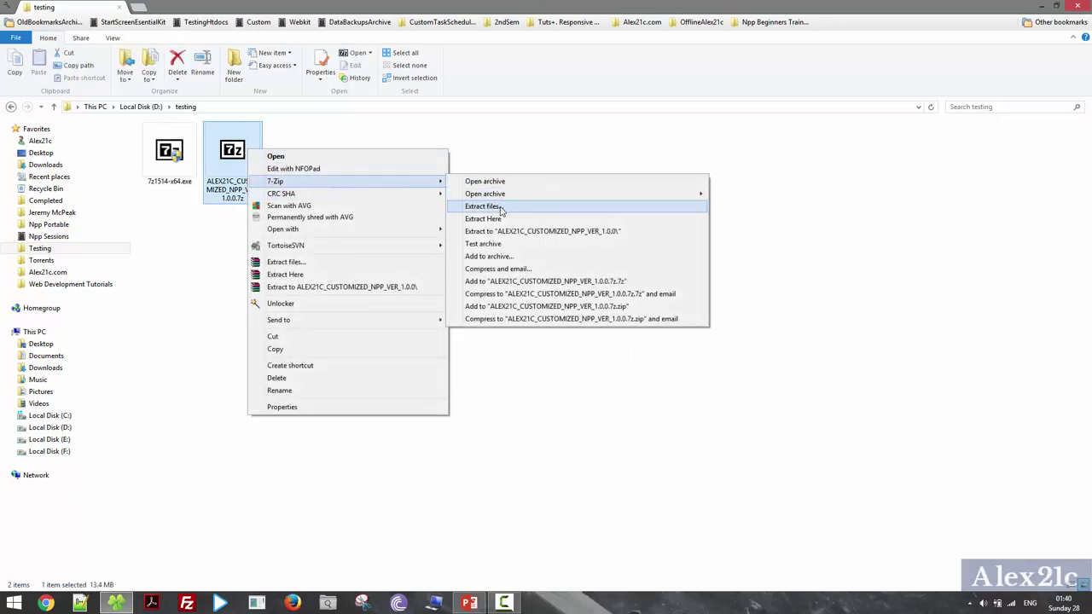
click(505, 219)
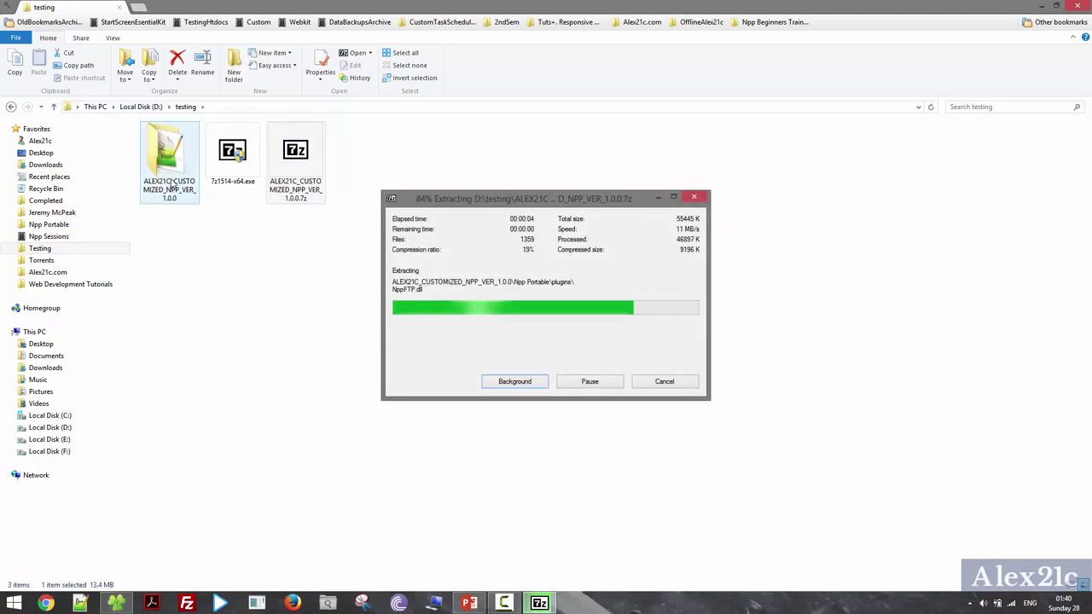
Open the extracted ALEX21C_CUSTOMIZED_NPP_VER_1.0.0 folder and view installationInstructions.npp in a smaller, non-maximized Notepad++ window.
double_click(173, 183)
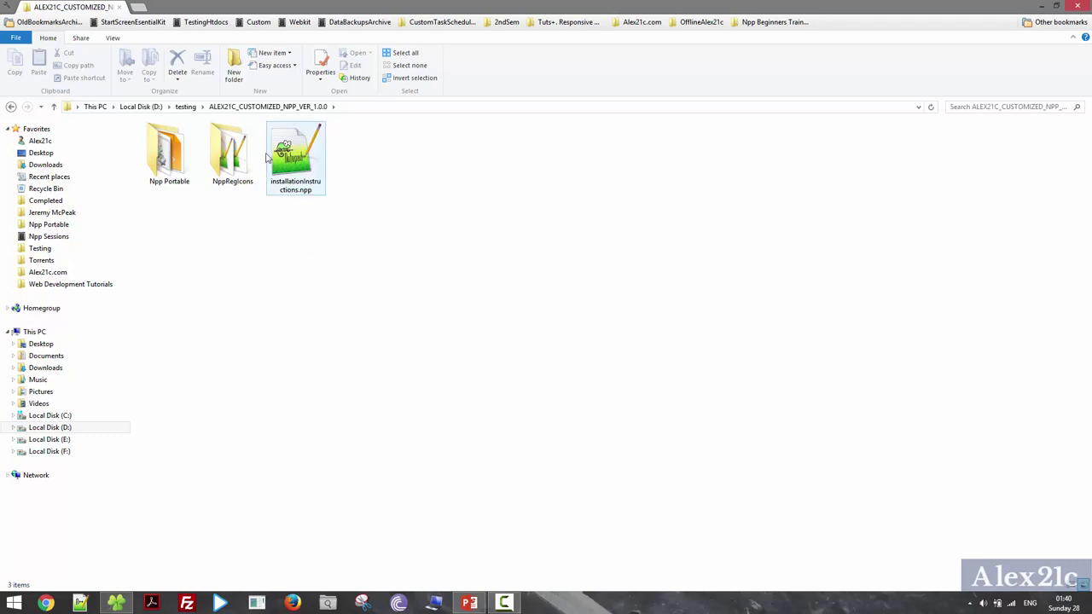
click(79, 603)
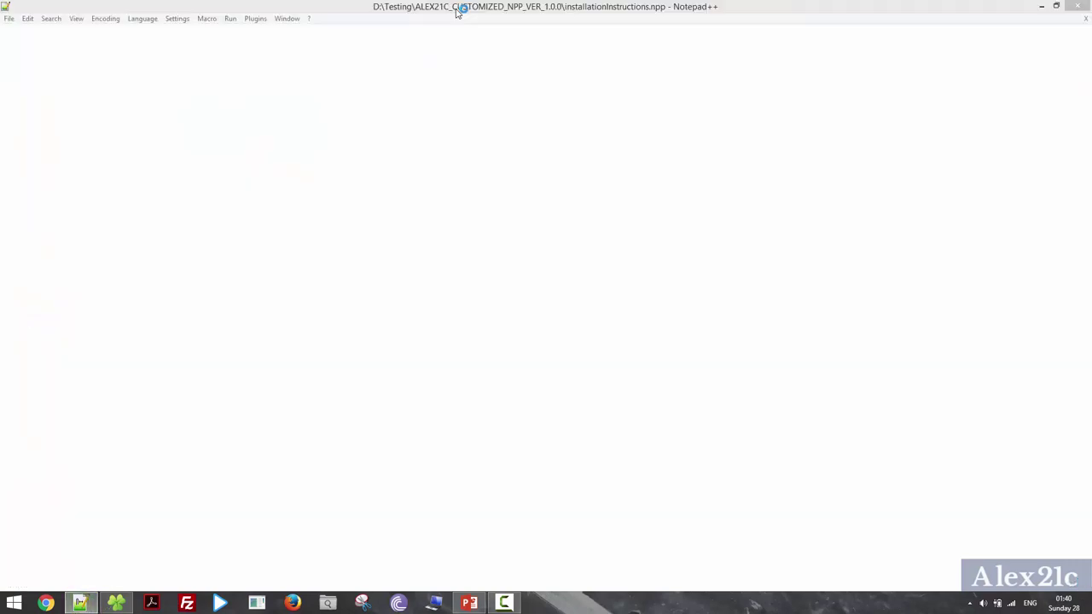
drag(384, 7, 628, 98)
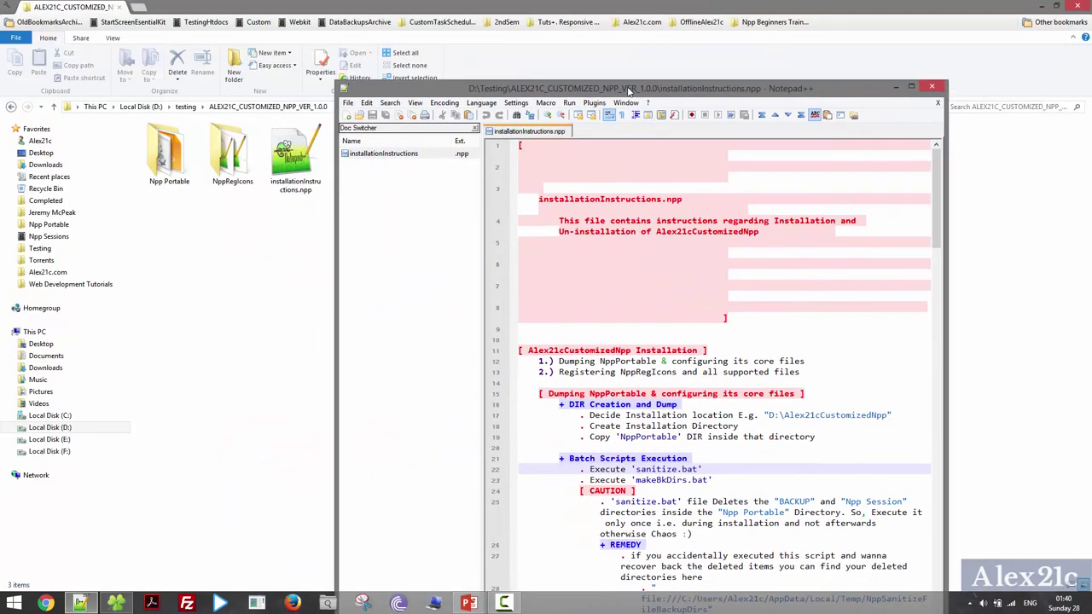
click(317, 234)
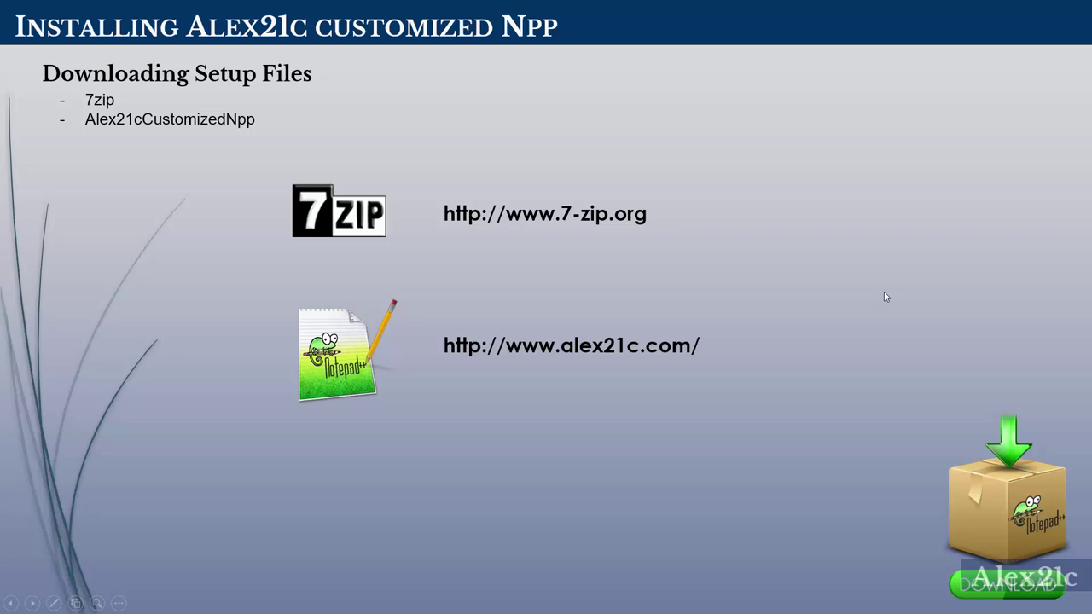
click(884, 296)
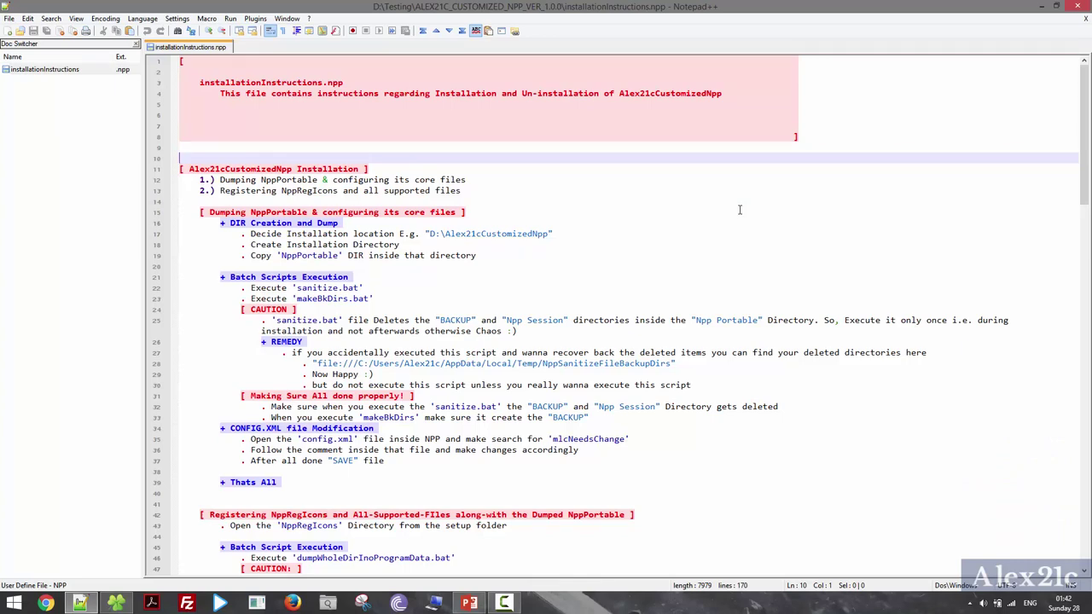
Read the NppPortable dumping and DIR creation instructions in installationInstructions.npp, then minimize Notepad++.
click(421, 210)
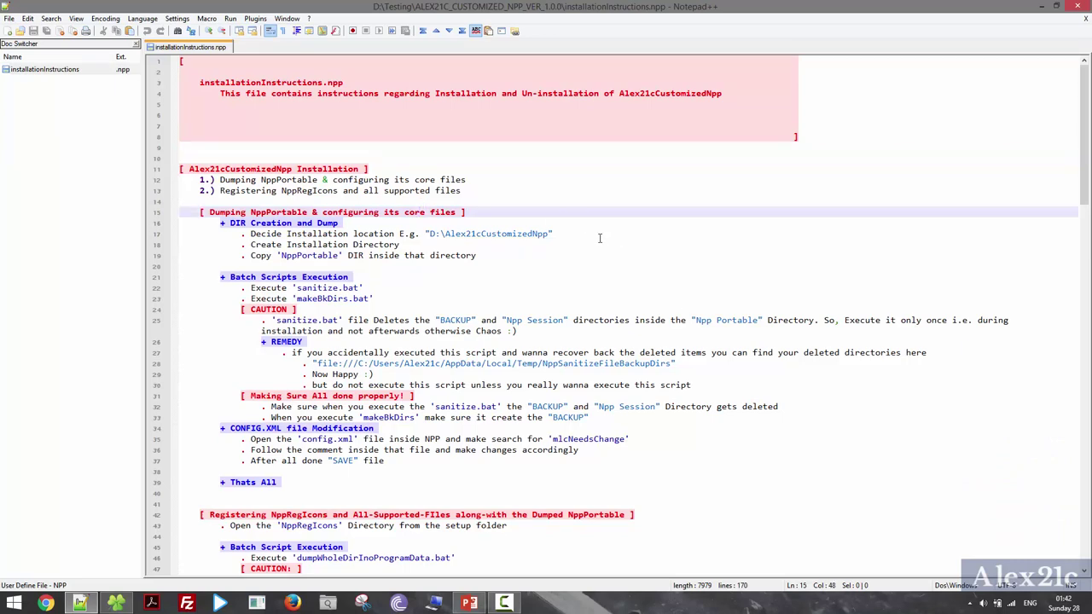
scroll(599, 237, down, 3)
scroll(599, 238, down, 1)
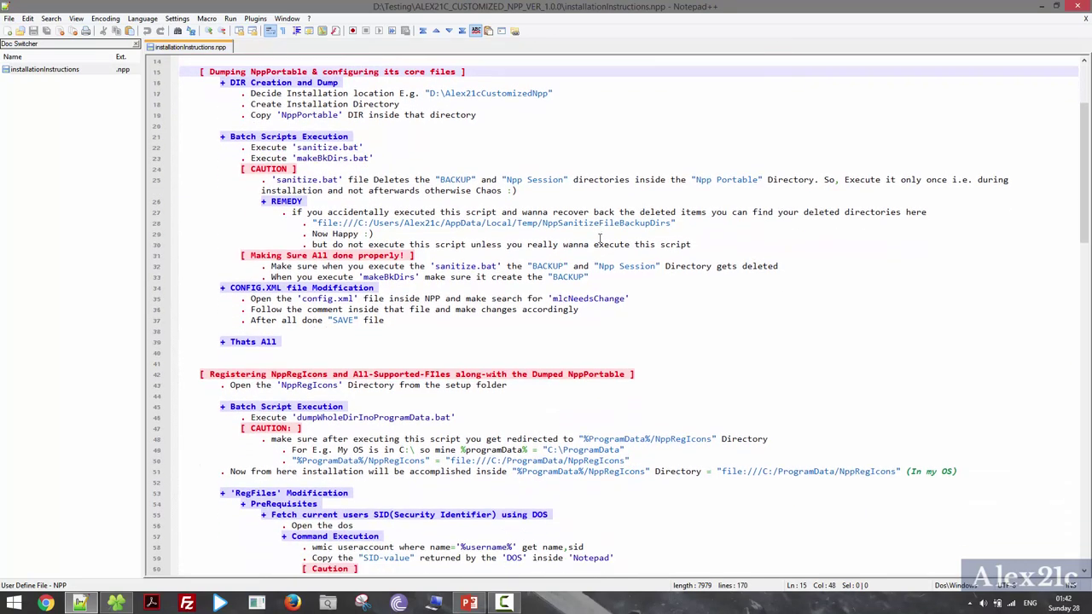
click(311, 72)
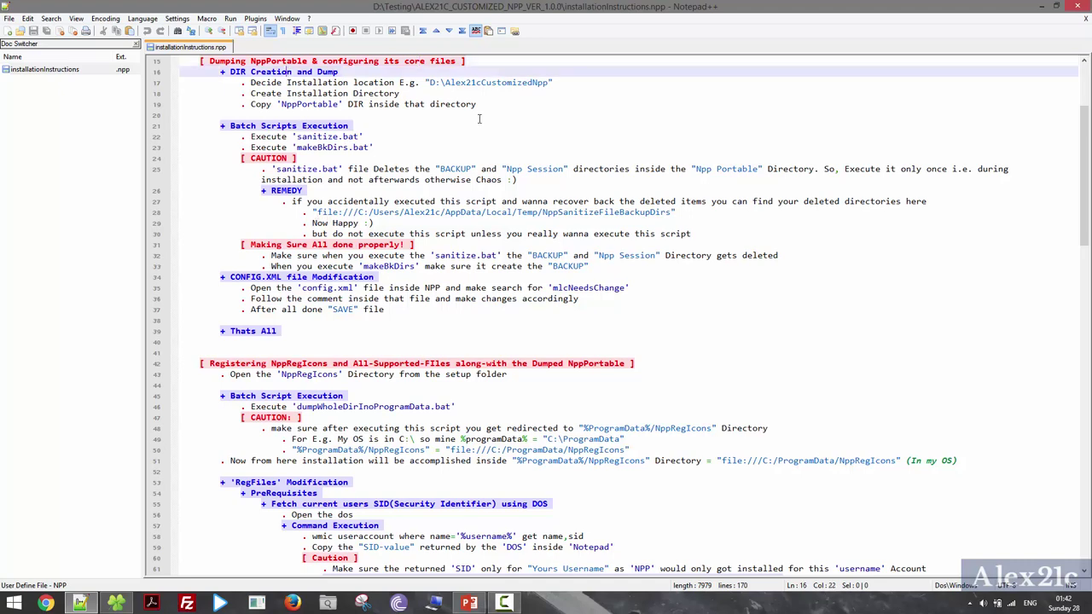
click(1041, 6)
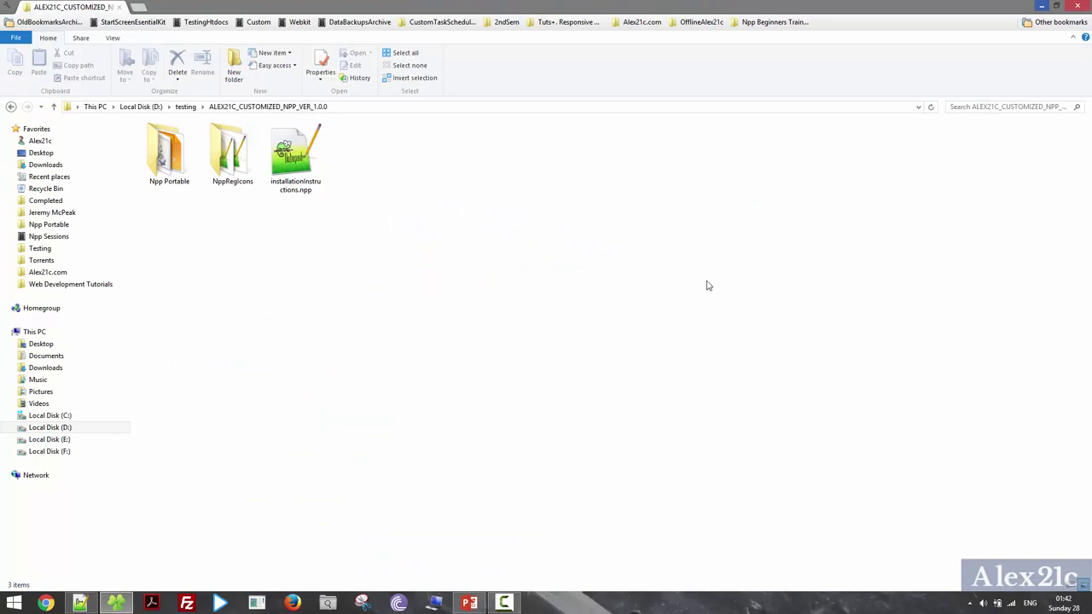
Launch Windows Notepad with the run command notepad and return to the extracted folder's window.
key(super+r)
text(notepad)
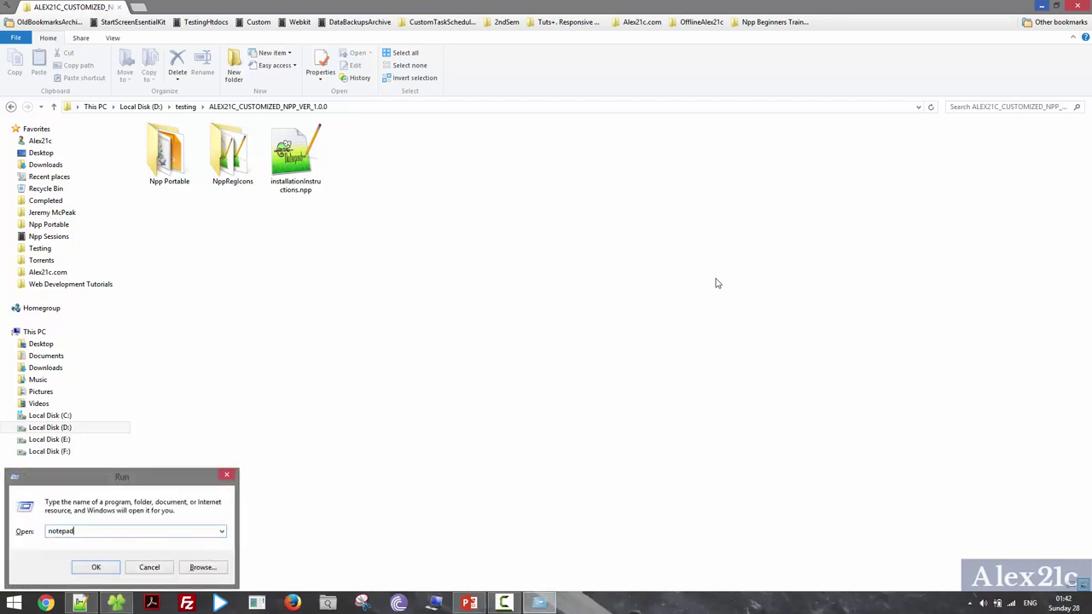
key(Return)
key(super+Right)
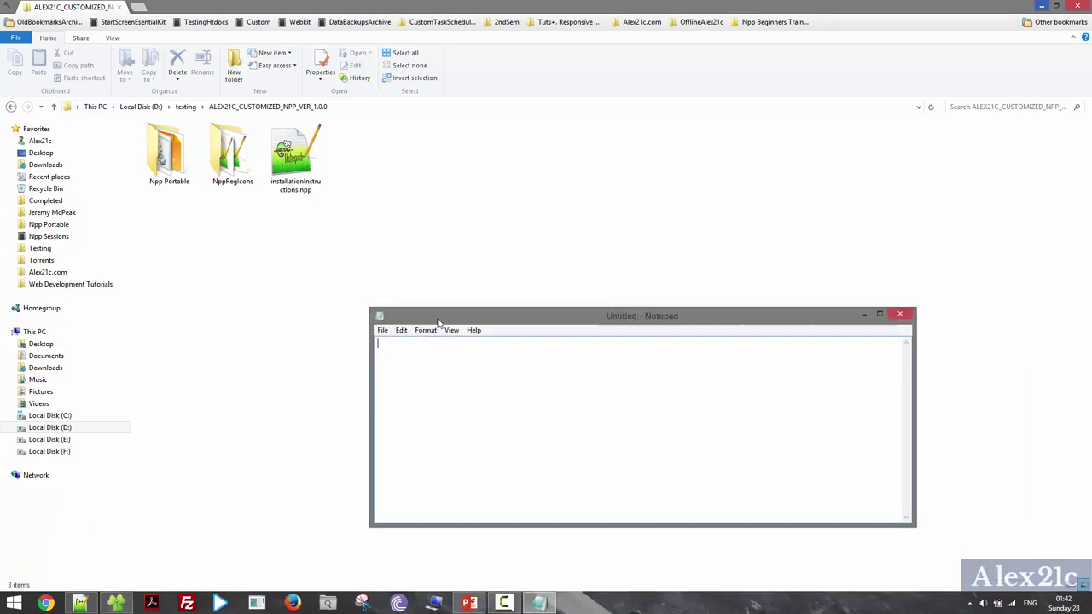
click(372, 359)
key(super+Up)
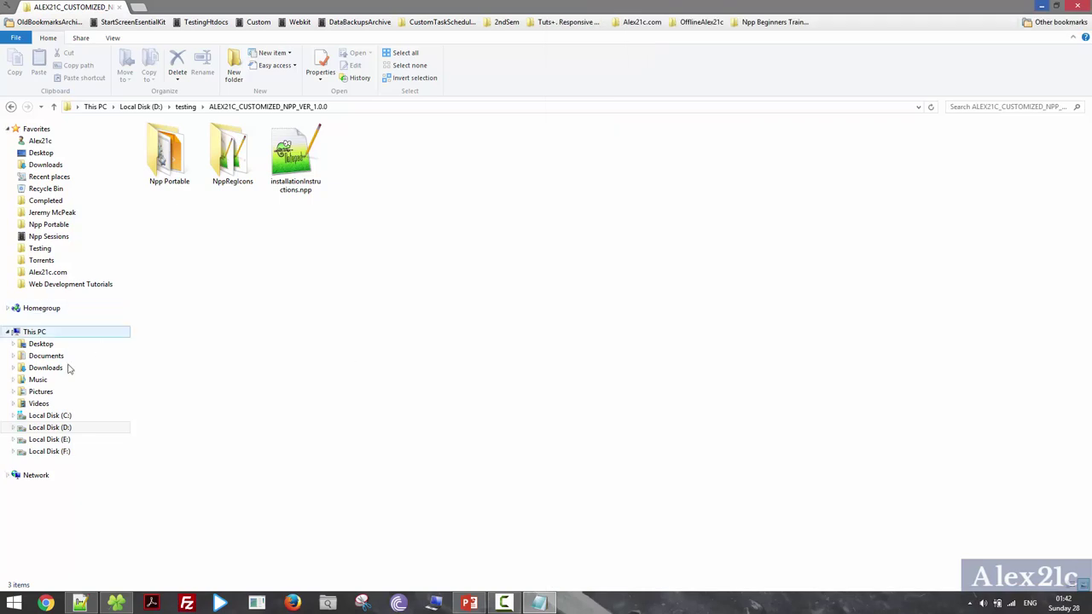
Create a folder named Alex21cCustomizedNpp in the root of Local Disk (D:) and add a second file manager tab.
click(36, 331)
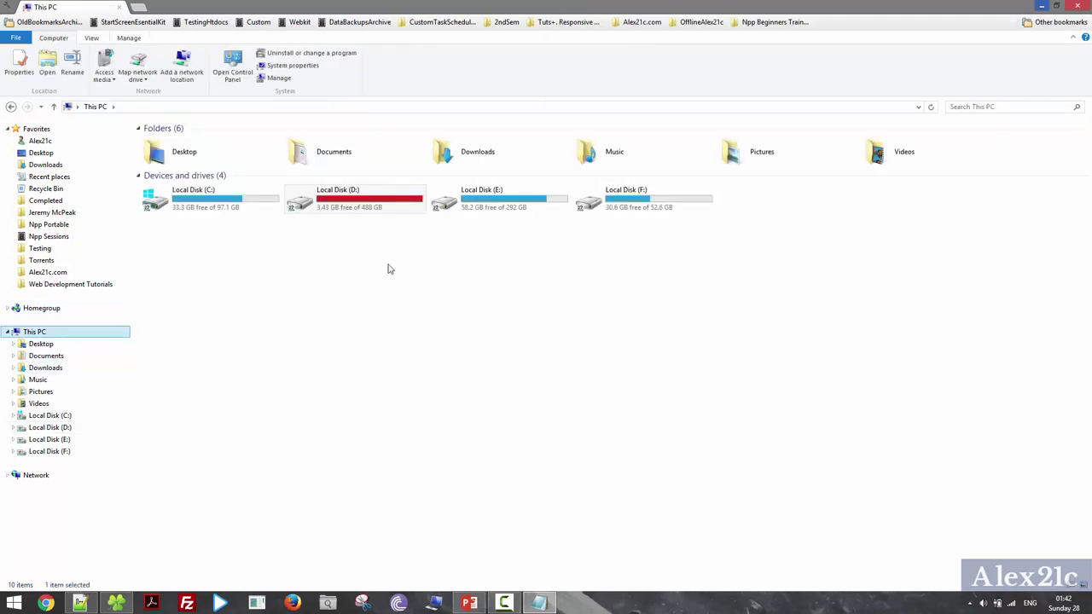
double_click(370, 209)
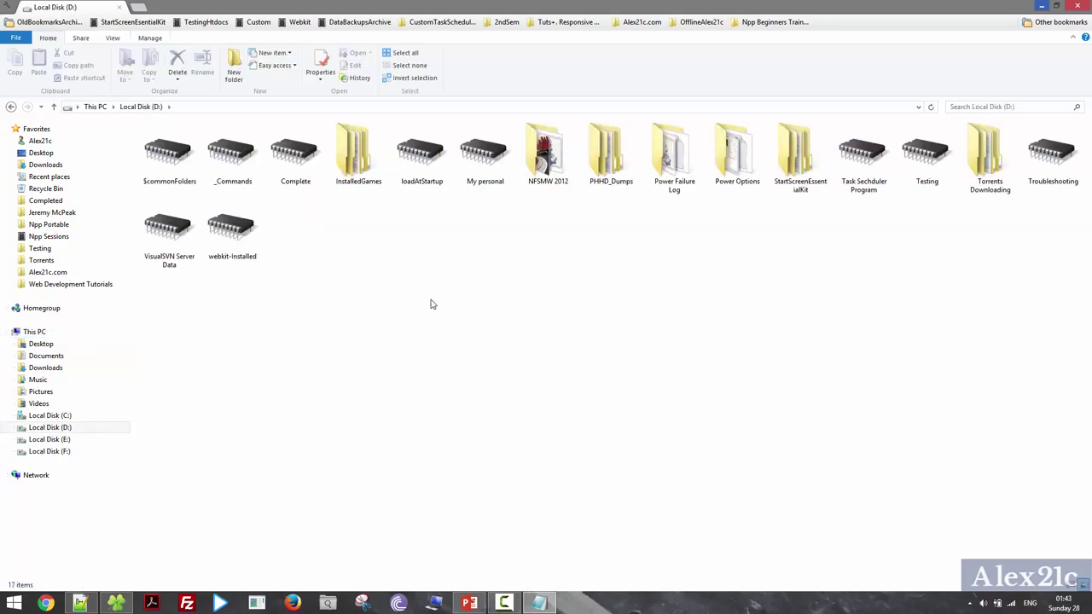
key(ctrl+shift+n)
text(A)
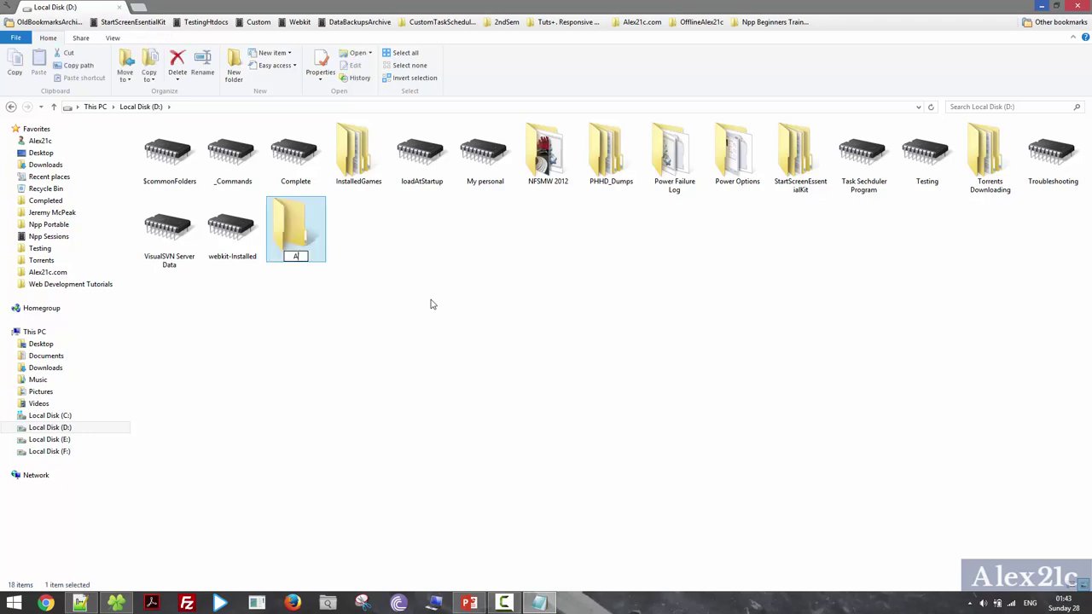
text(lex21cCustoimzedNpp)
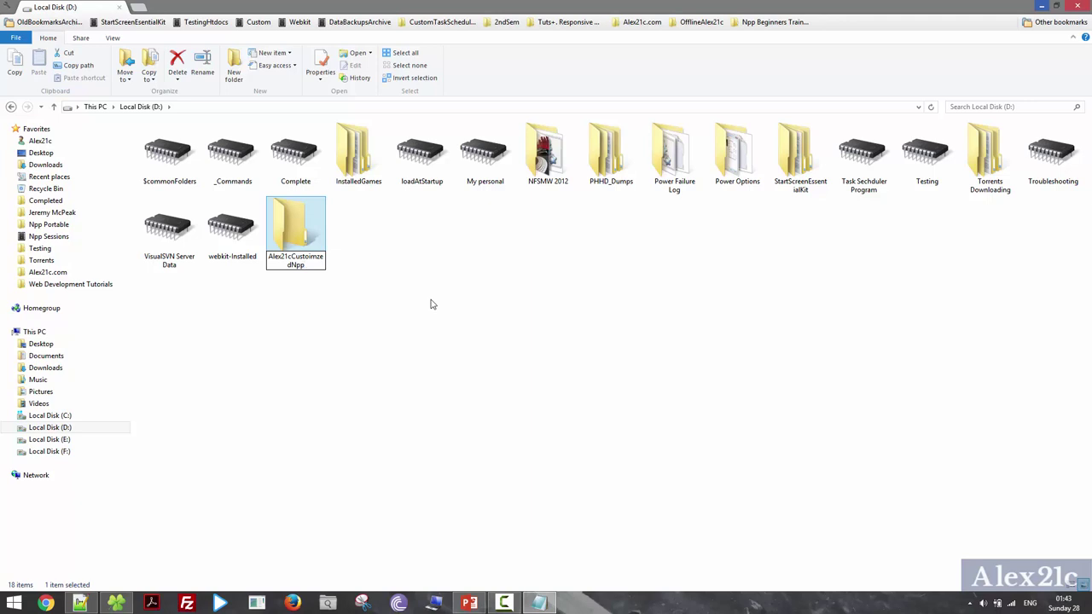
key(Return)
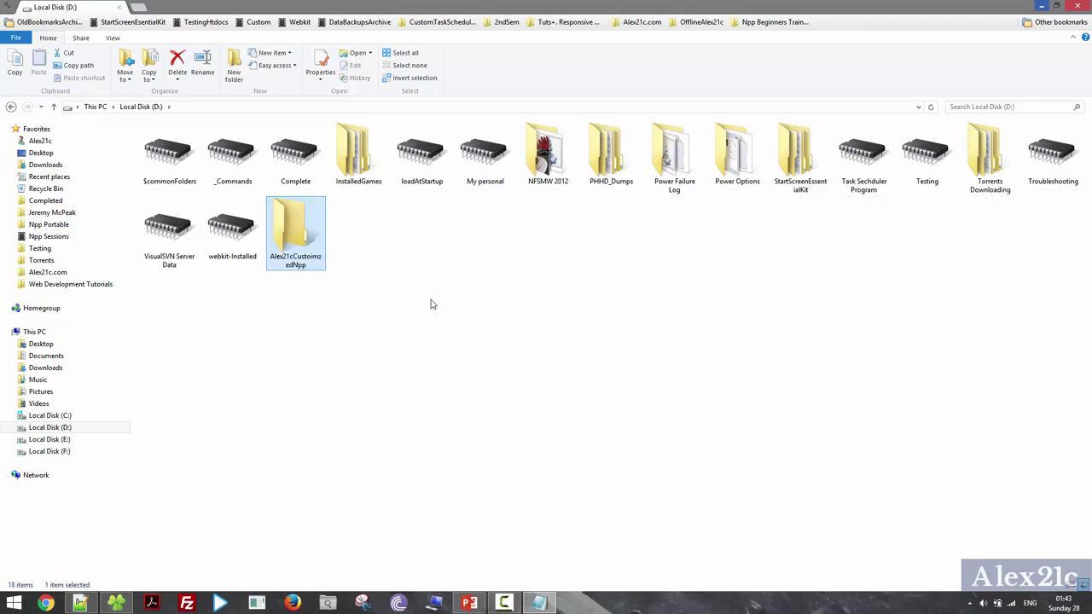
key(ctrl+t)
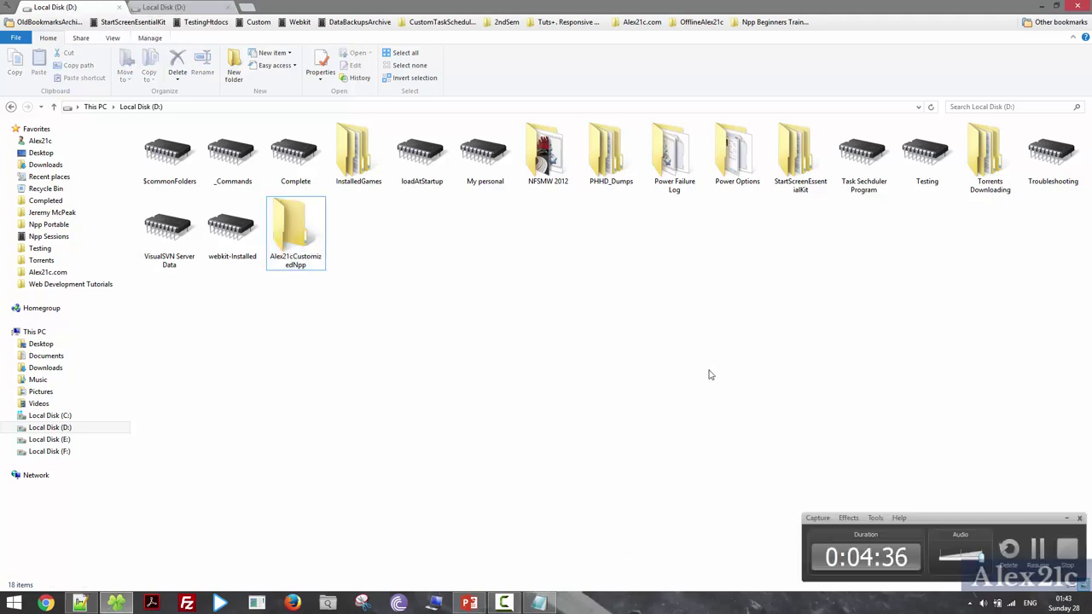
Open the Alex21cCustomizedNpp folder and split the second Local Disk (D:) tab into its own window beside it.
double_click(296, 232)
key(super+Right)
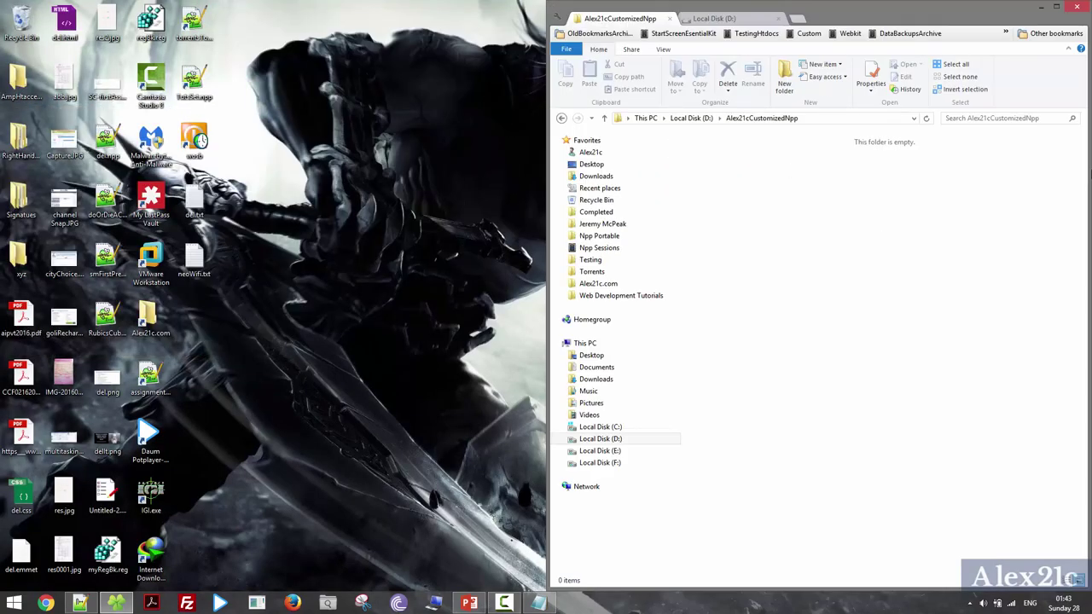
drag(708, 19, 3, 207)
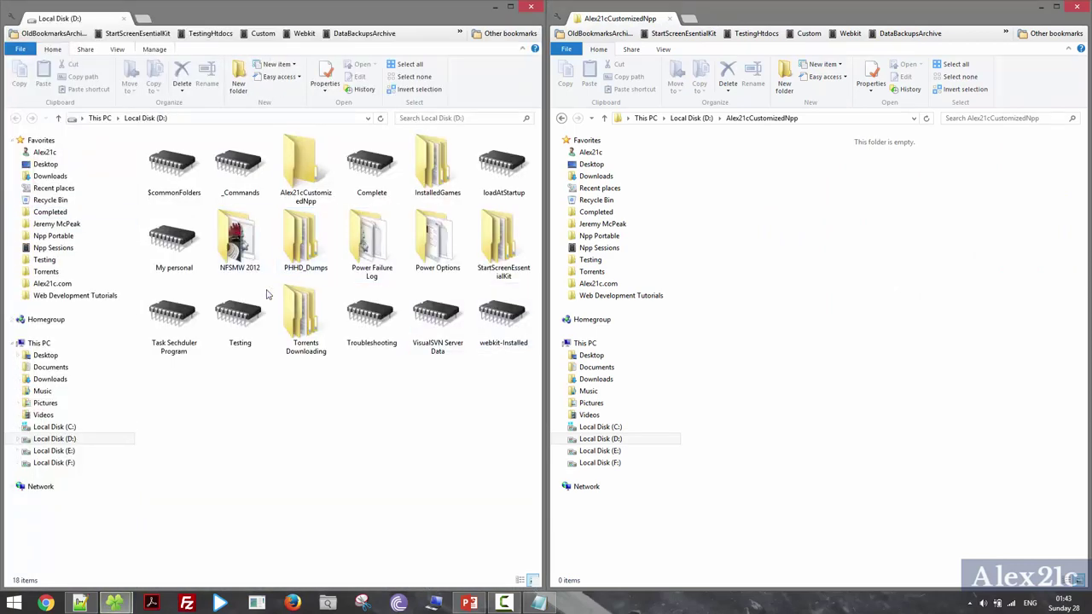
Open ALEX21C_CUSTOMIZED_NPP_VER_1.0.0 in the Testing folder and move its Npp Portable folder into Alex21cCustomizedNpp.
click(47, 260)
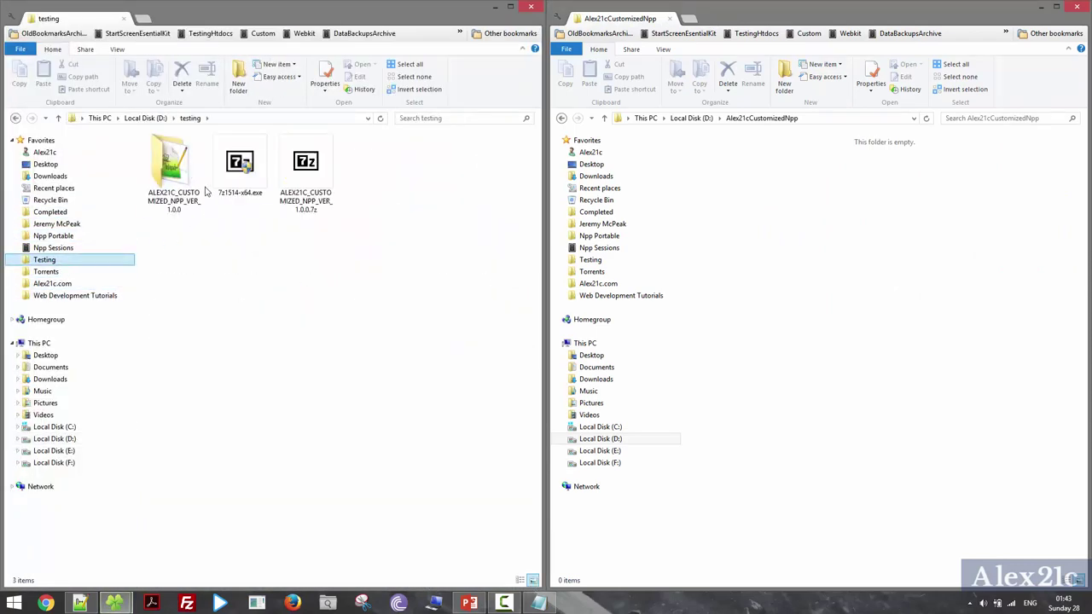
click(174, 202)
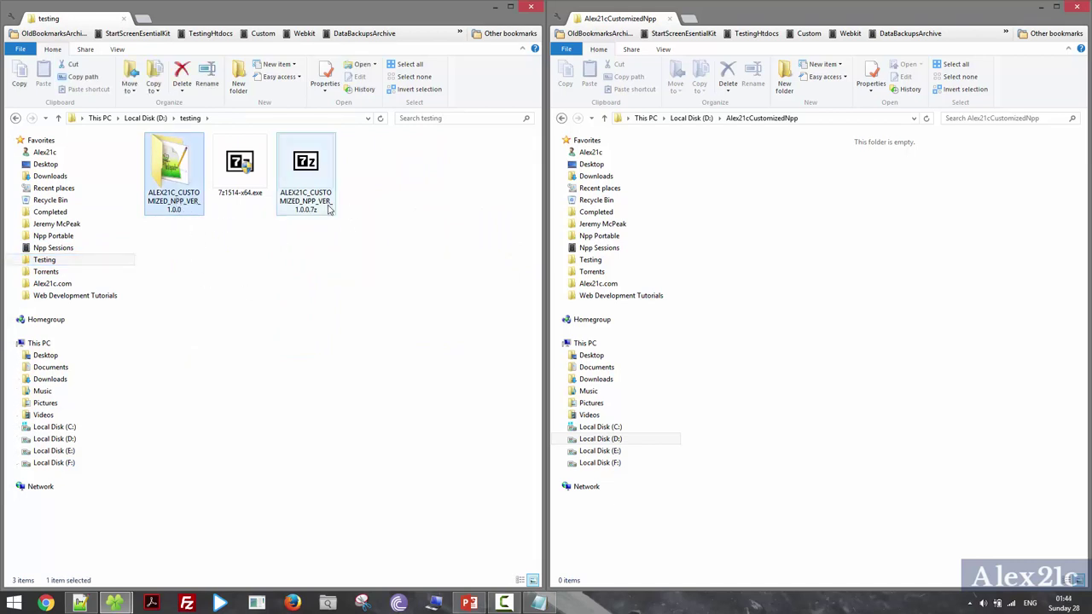
double_click(177, 181)
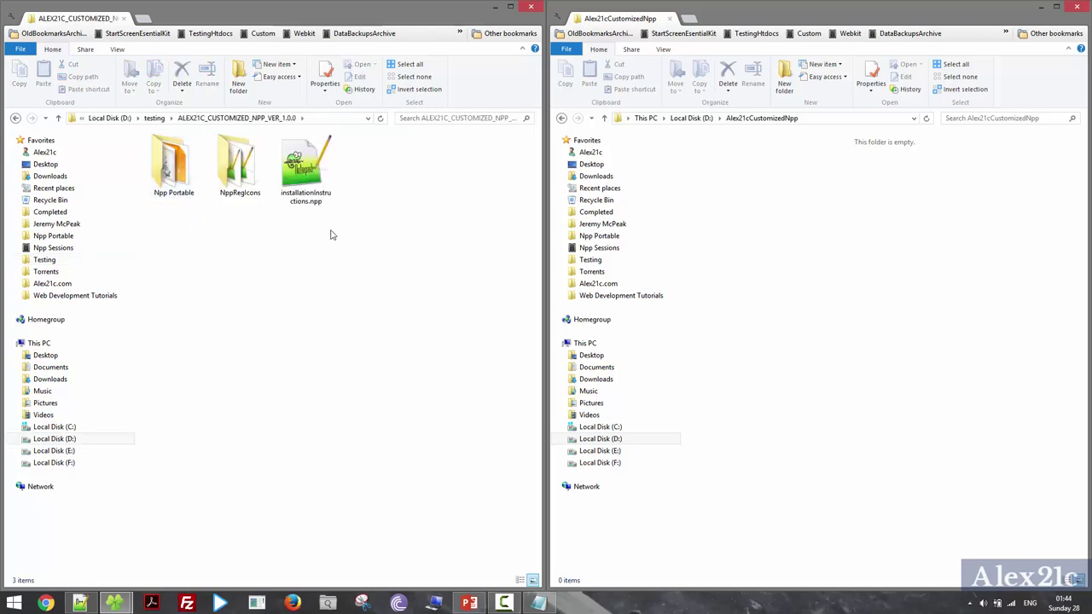
click(175, 176)
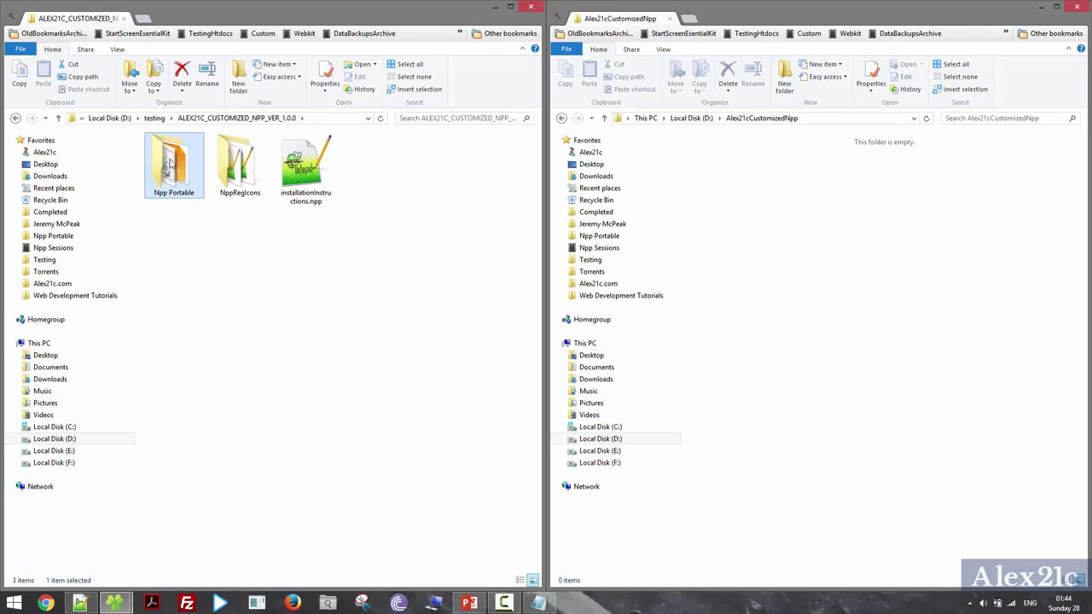
drag(171, 162, 819, 315)
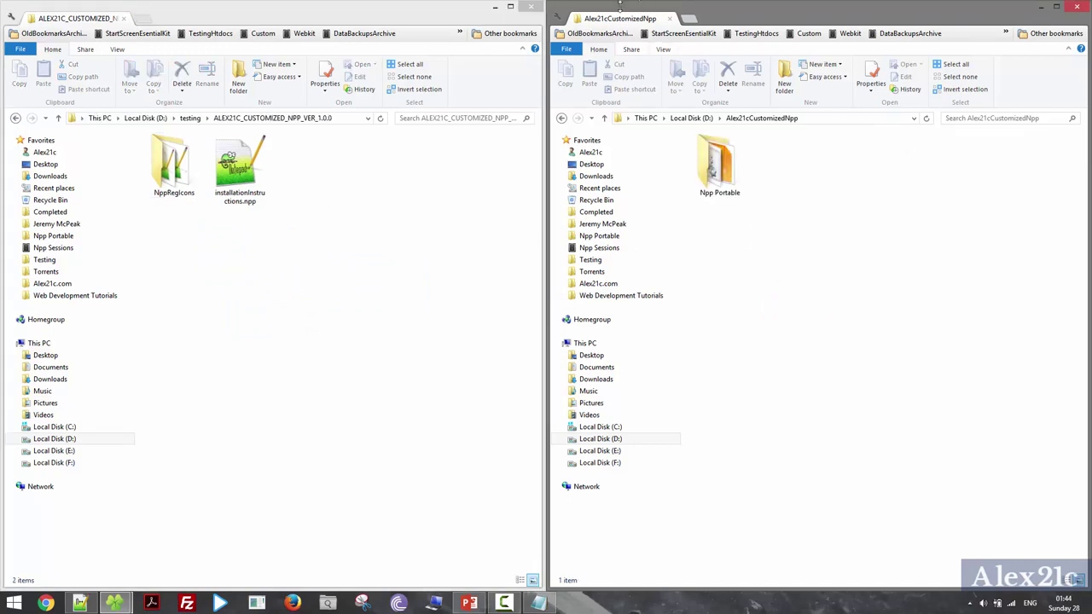
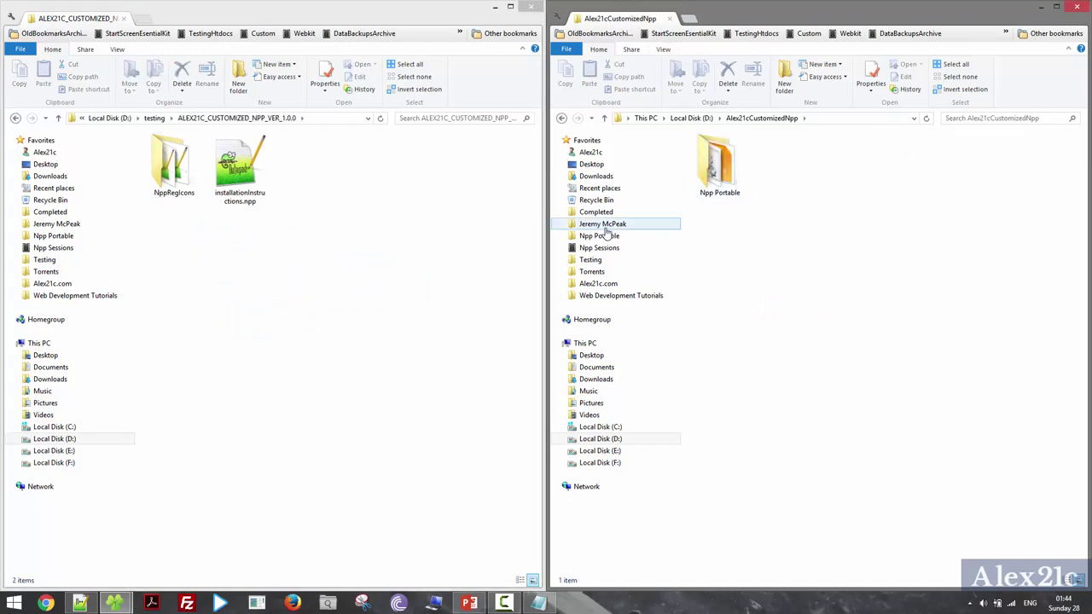
Open config.xml from the moved Npp Portable folder in Notepad++ and maximize the editor window.
double_click(719, 177)
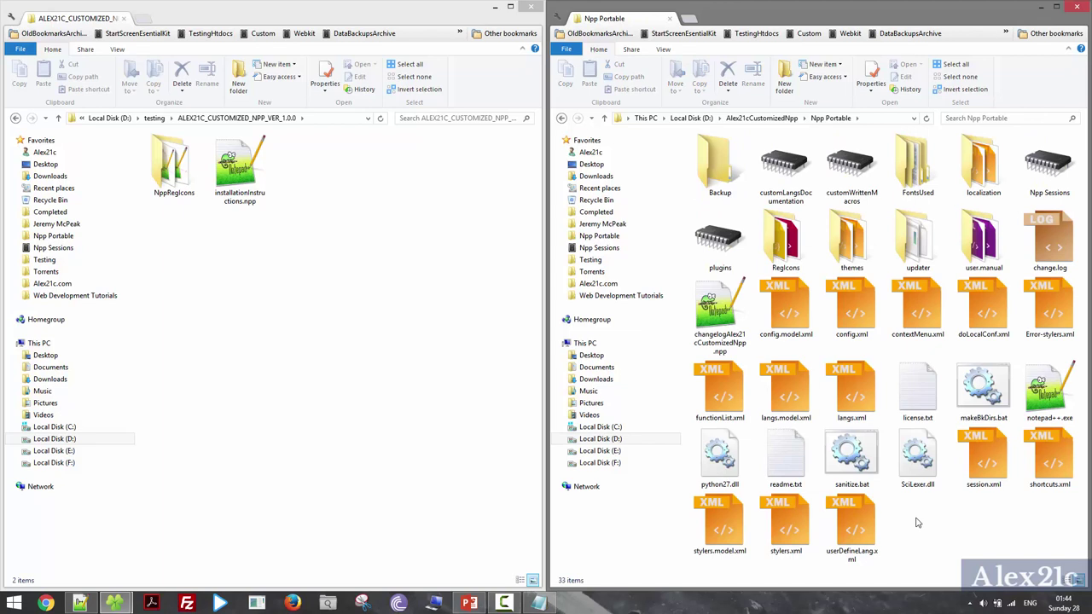
click(870, 329)
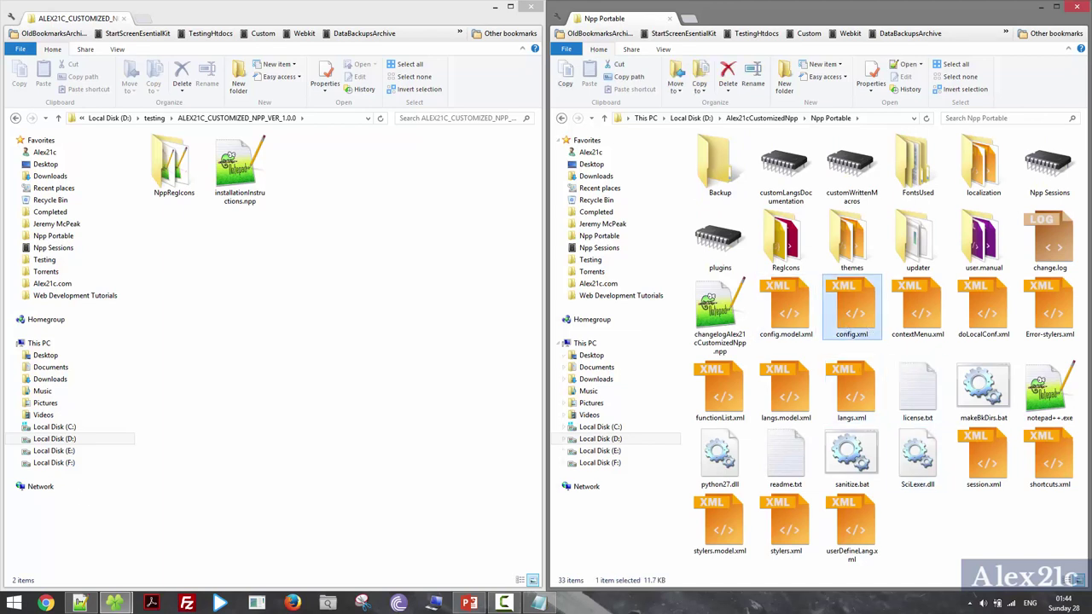
click(115, 603)
drag(341, 7, 9, 310)
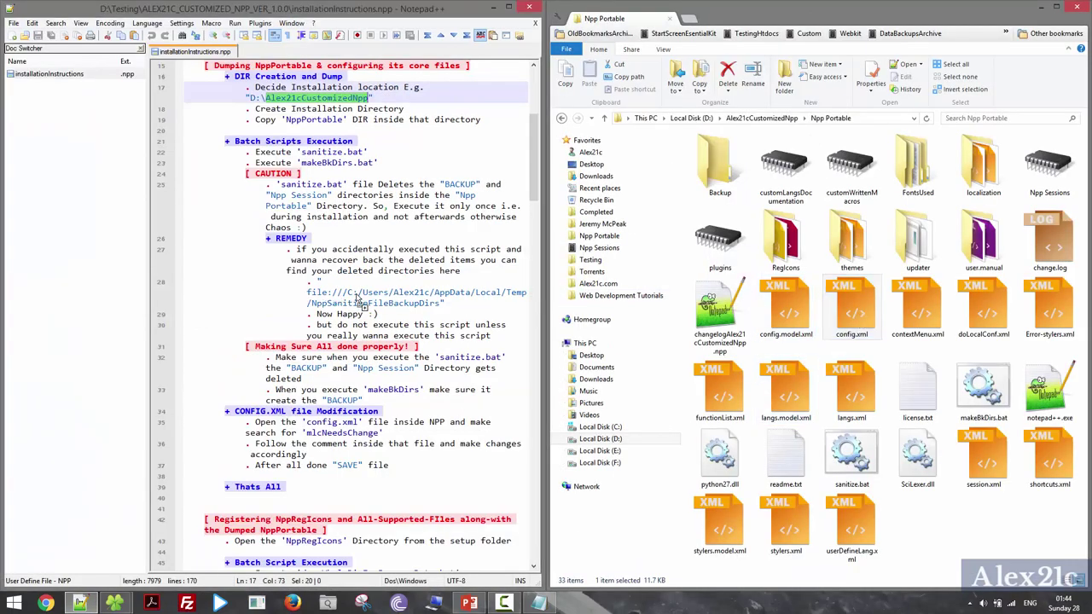
key(Return)
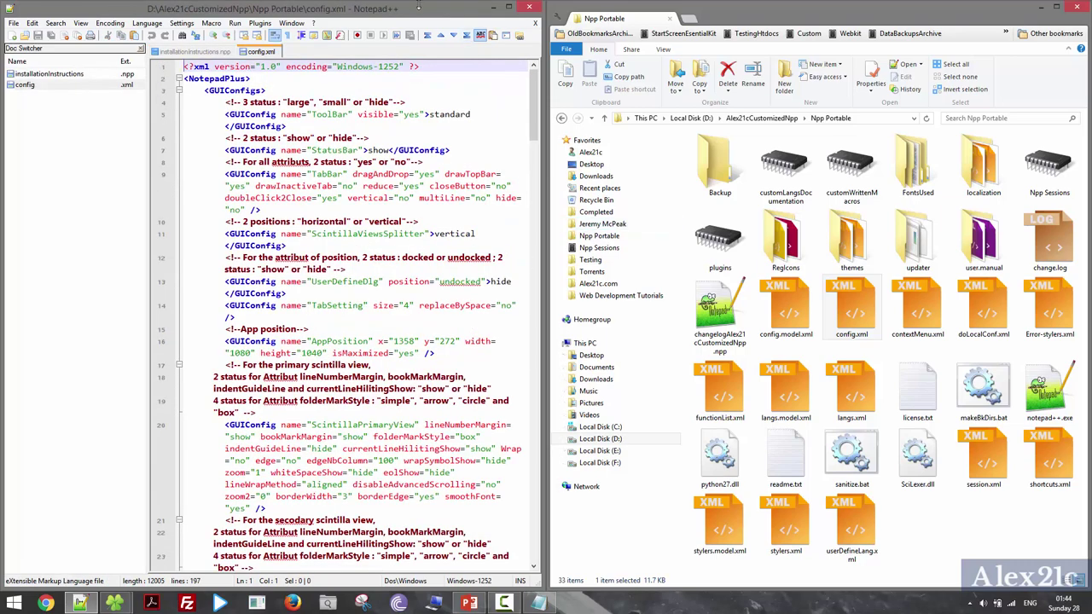
double_click(370, 12)
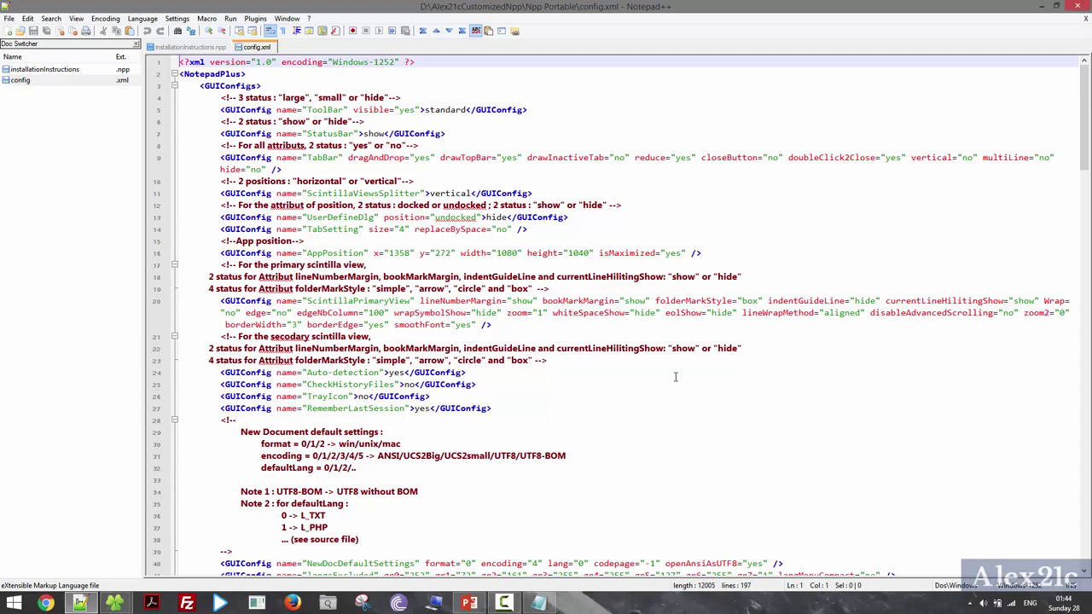
Pick the search keyword mlcNeedsChange from installationInstructions.npp and find its first occurrence in config.xml.
key(ctrl+Tab)
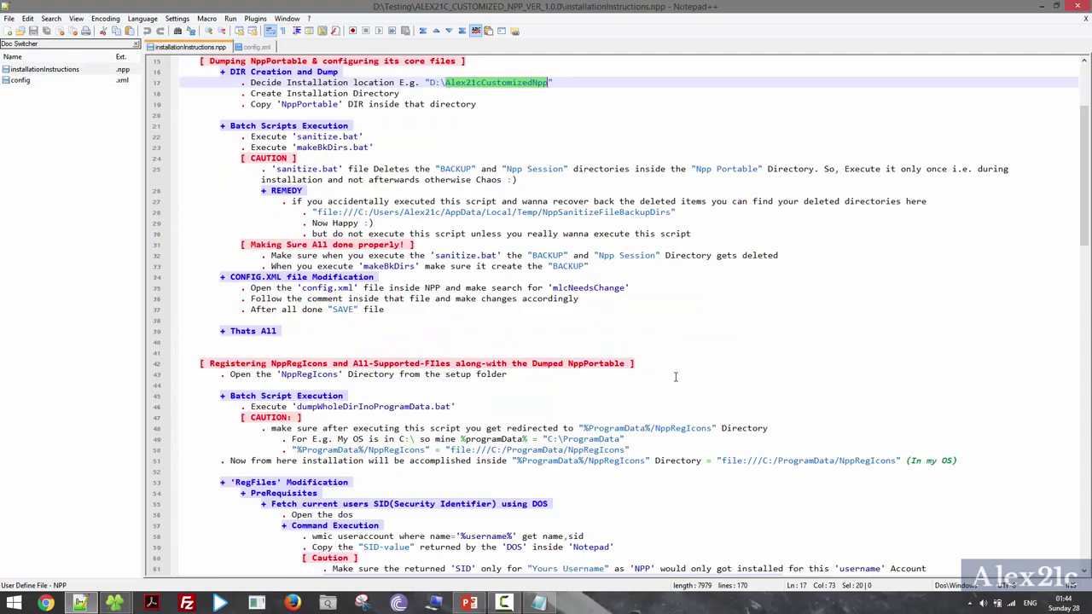
double_click(589, 287)
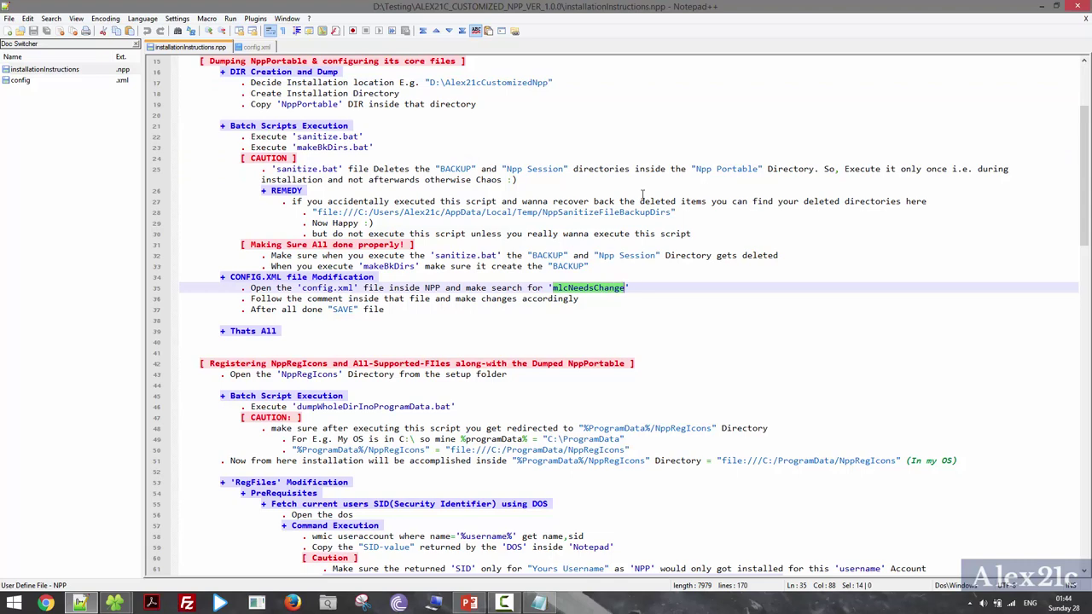
key(ctrl+Tab)
click(452, 108)
key(Home)
key(ctrl+f)
key(End)
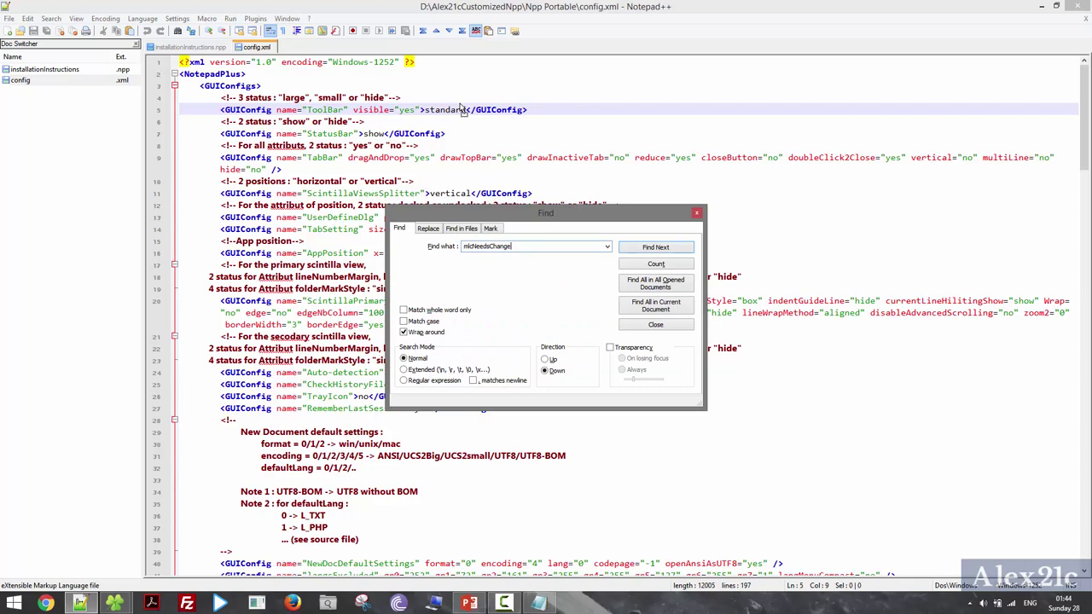
key(Return)
key(Escape)
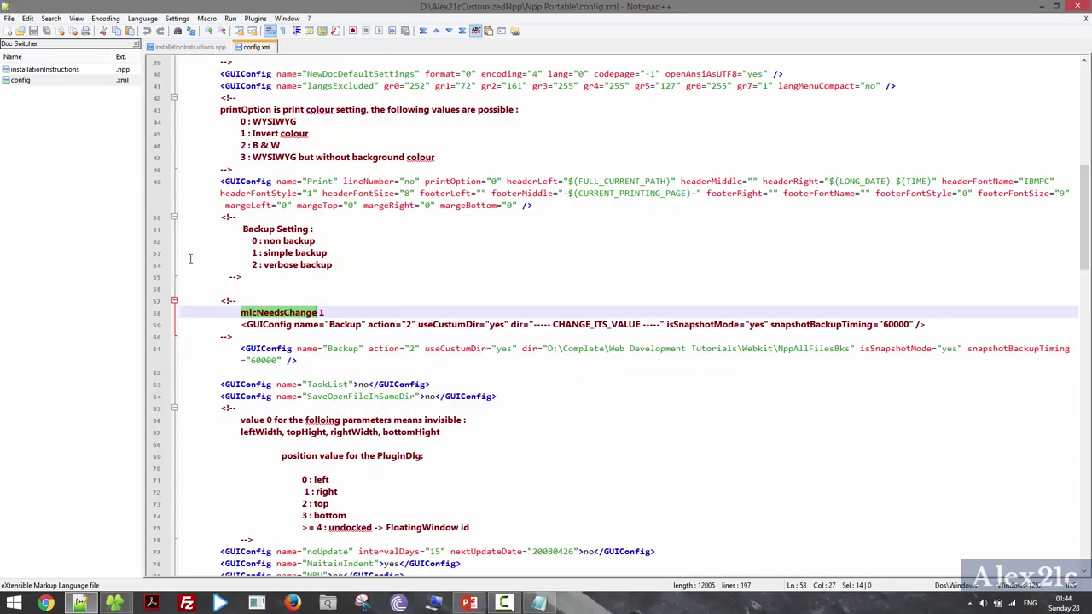
Examine the Backup entry under the mlcNeedsChange 1 comment and select NppAllFilesBks in its dir path.
click(240, 336)
scroll(373, 328, down, 3)
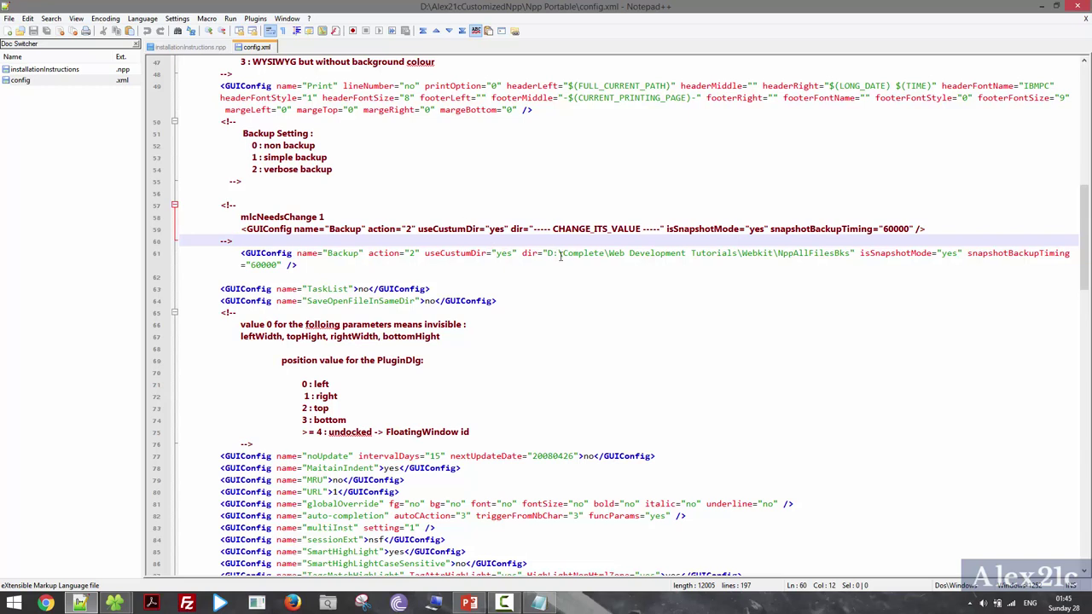
double_click(804, 253)
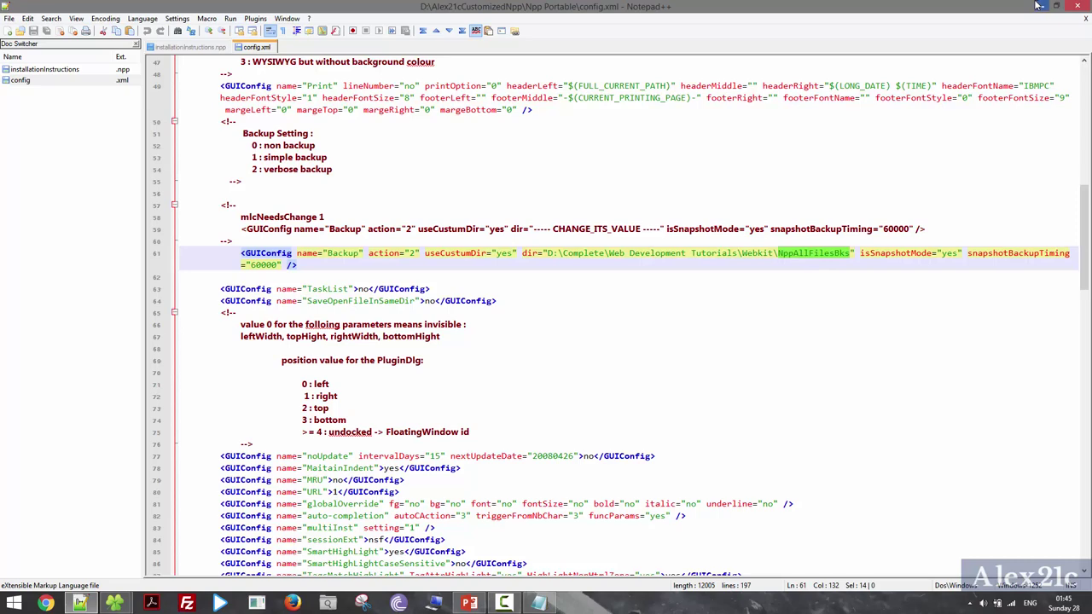
Return to the Npp Portable folder in a maximized window and run sanitize.bat through to its end.
click(1037, 5)
double_click(837, 15)
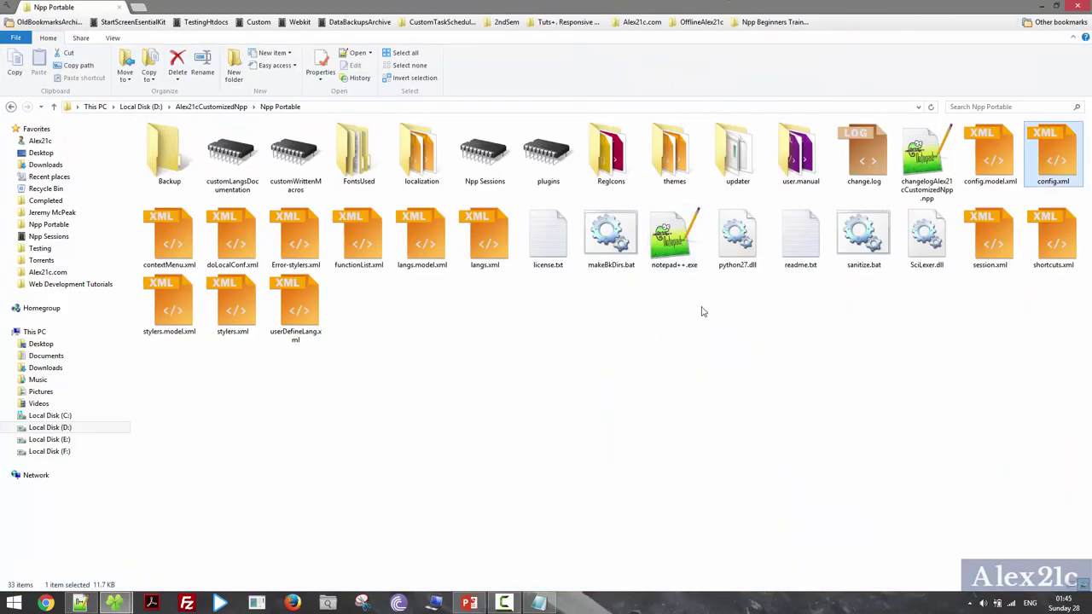
double_click(863, 238)
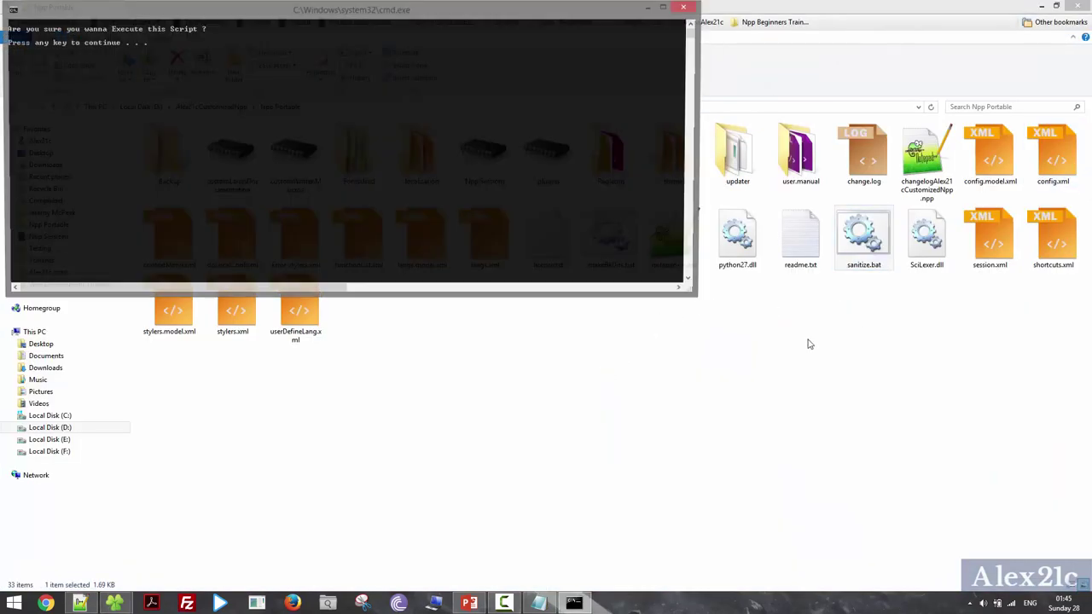
key(Return)
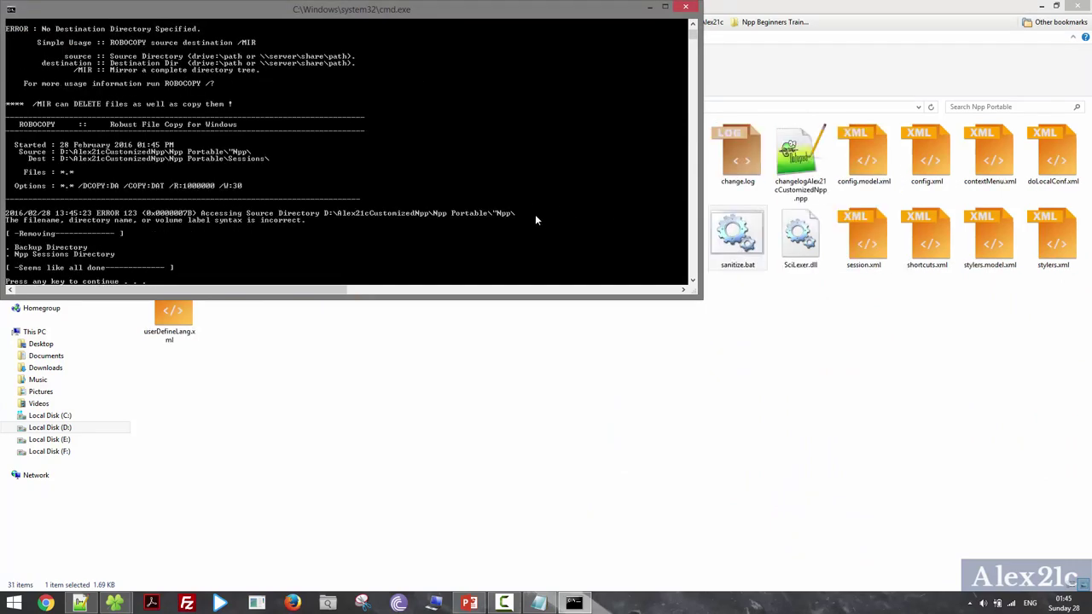
key(Return)
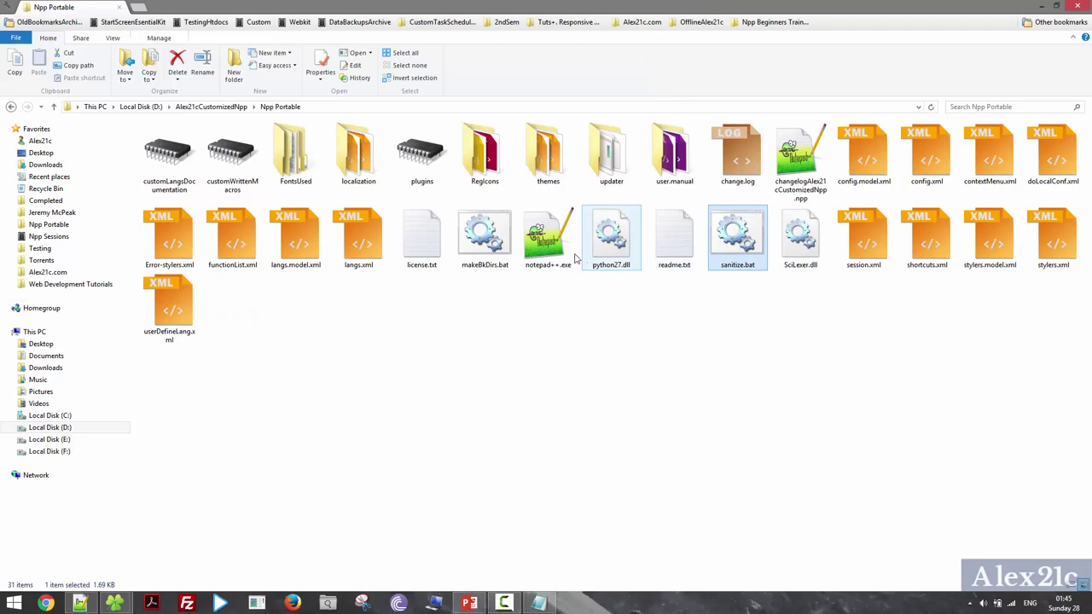
Run makeBkDirs.bat, check the Backup folder, and go back up to the Alex21cCustomizedNpp folder.
double_click(494, 248)
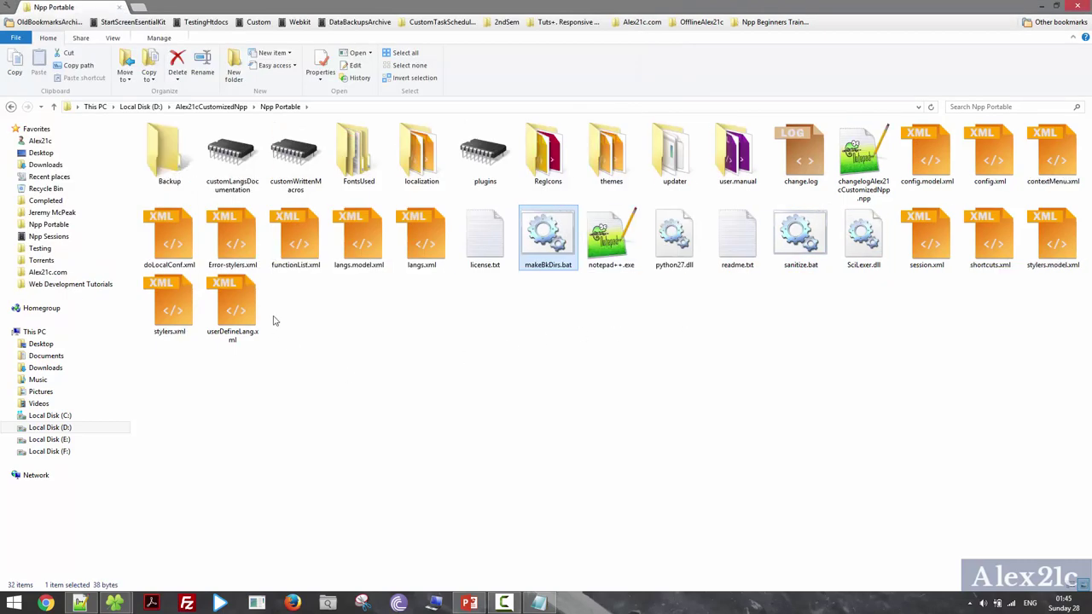
double_click(153, 160)
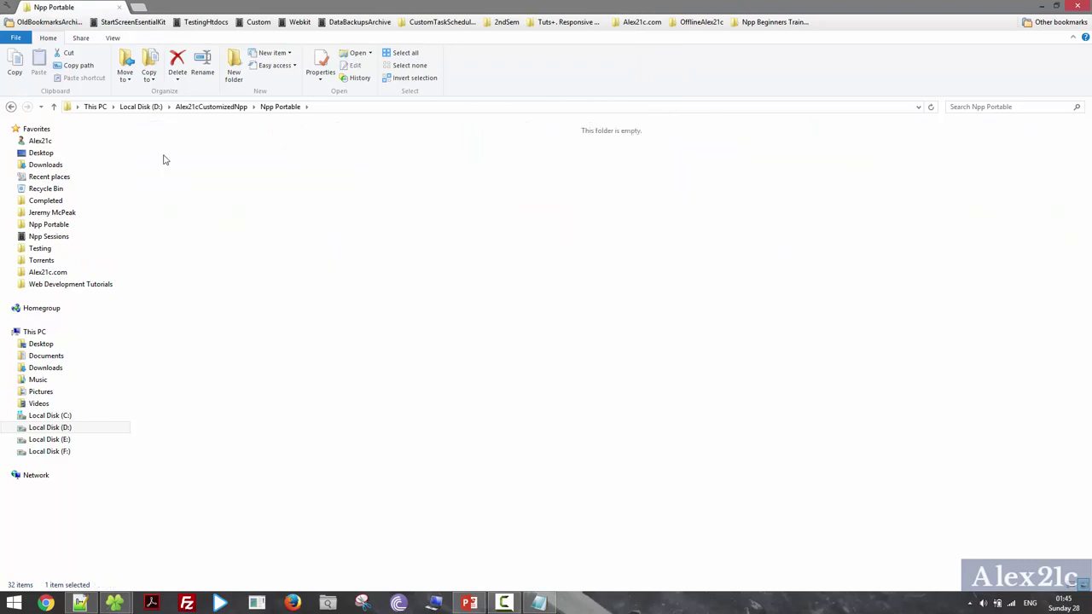
key(BackSpace)
key(BackSpace)
click(324, 330)
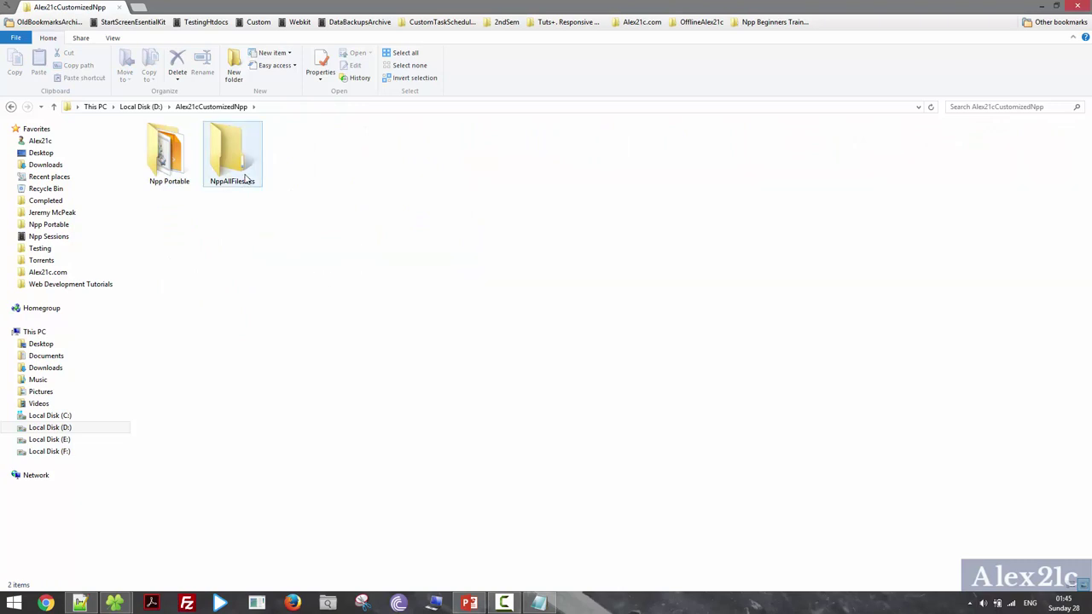
Open the NppAllFilesBks folder and copy its full path.
click(247, 178)
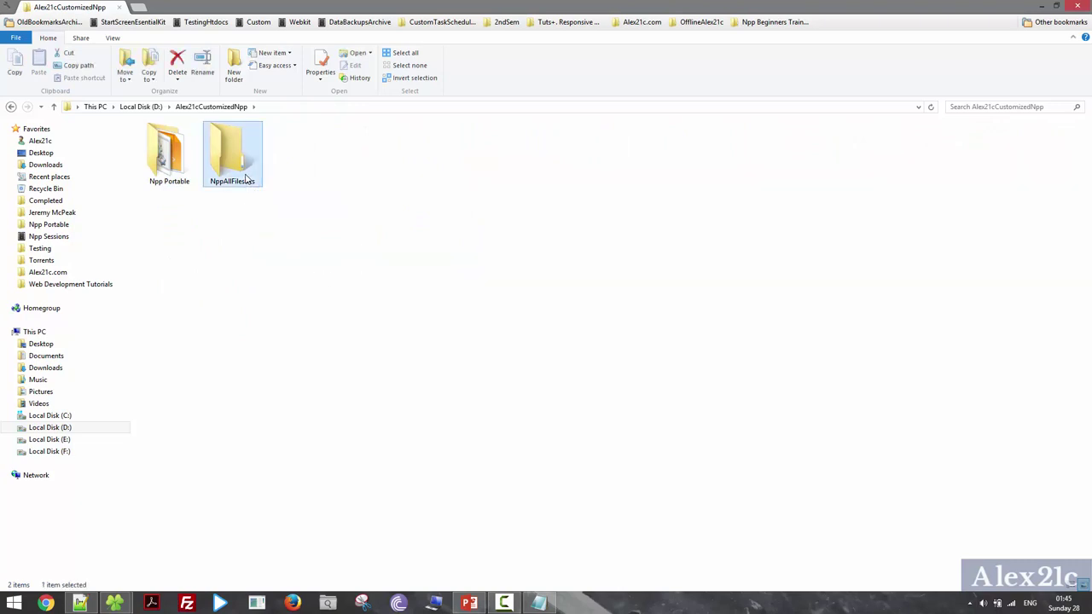
double_click(247, 178)
key(alt+d)
key(ctrl+c)
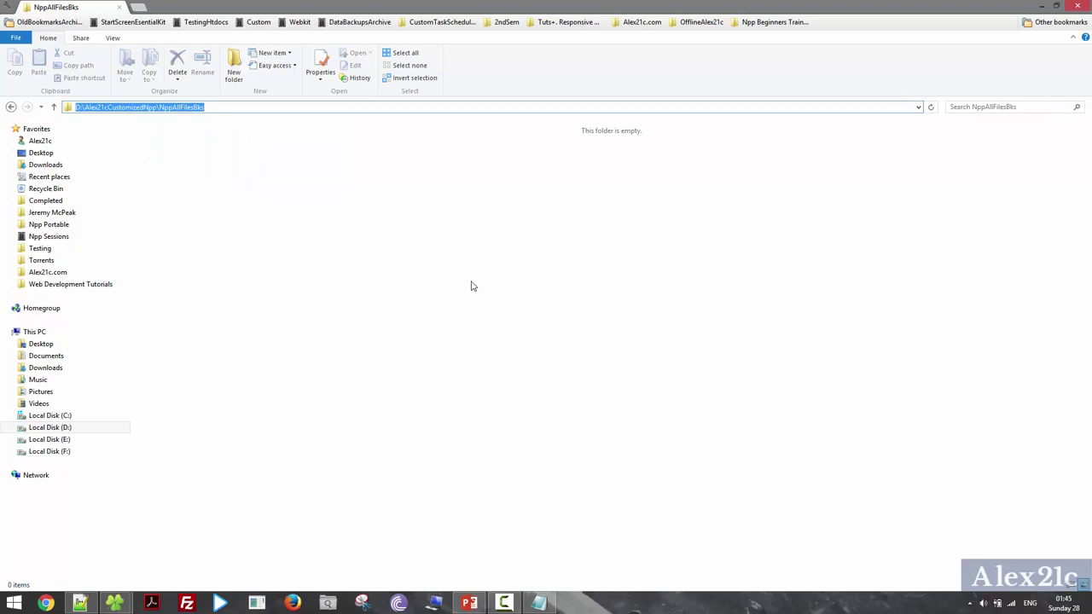
key(Escape)
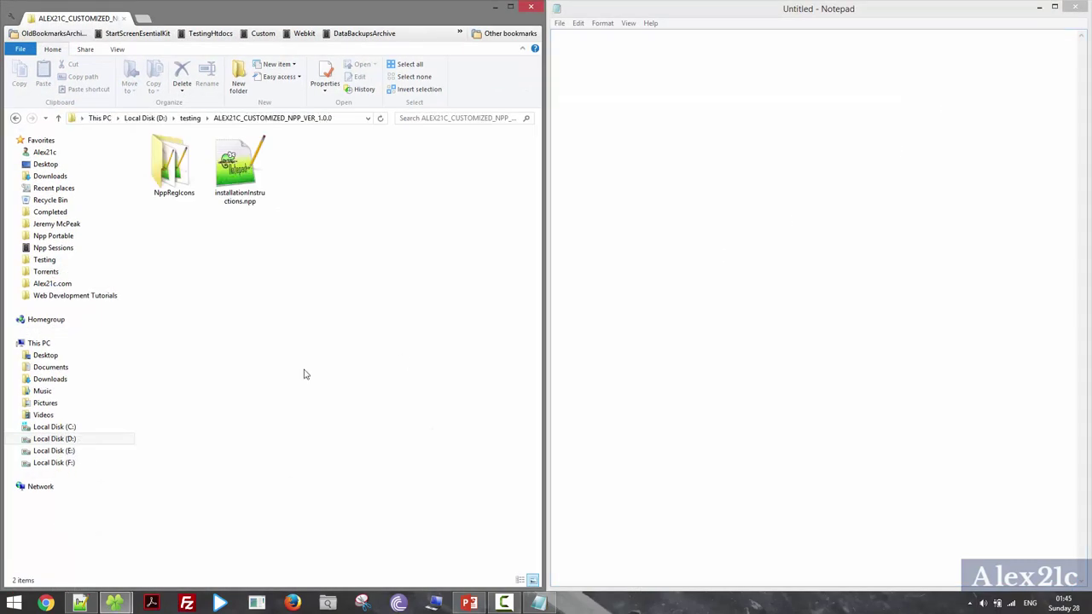
Replace the Backup entry's dir path in config.xml with D:\Alex21cCustomizedNpp\NppAllFilesBks.
click(90, 603)
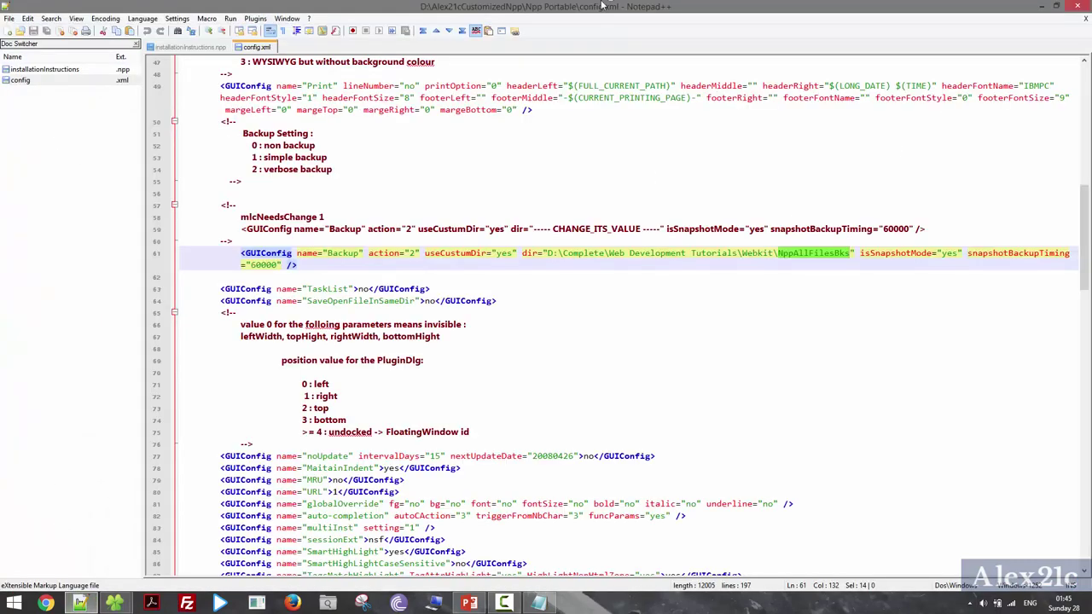
click(789, 287)
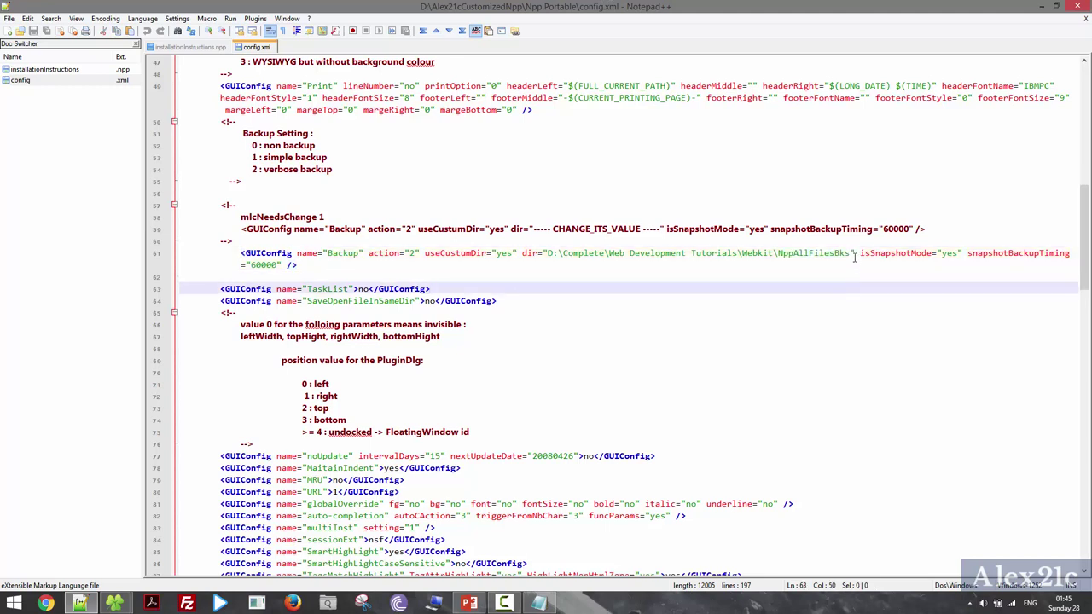
click(853, 252)
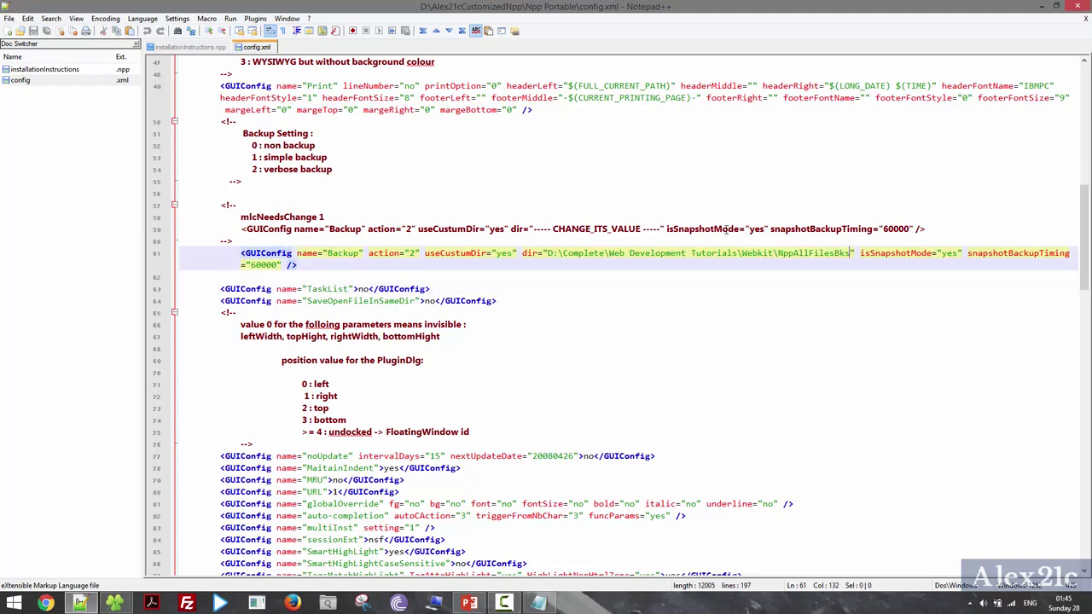
shift+click(543, 252)
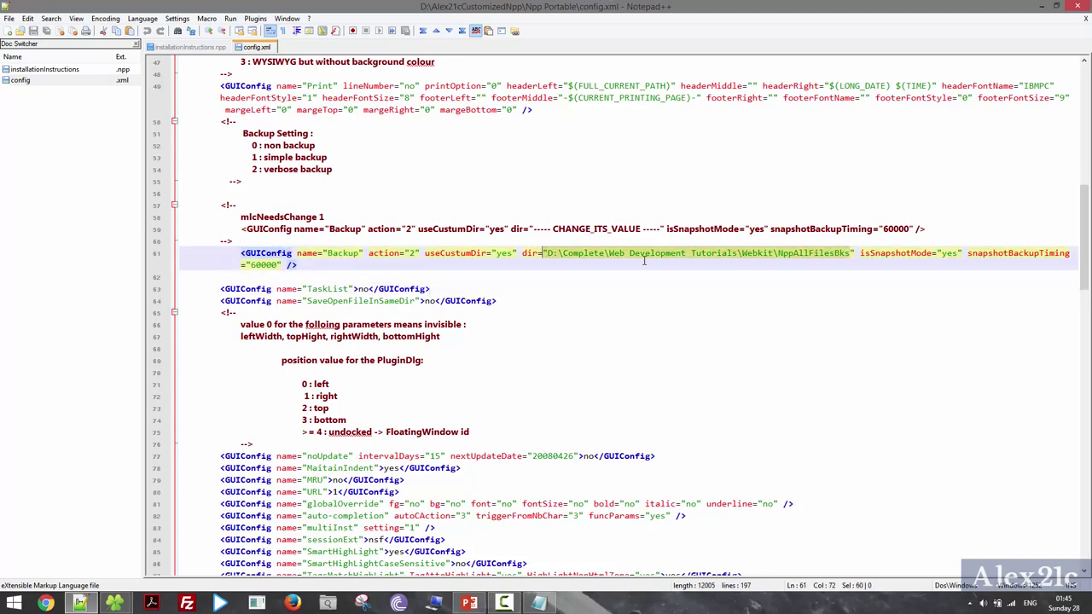
key(ctrl+v)
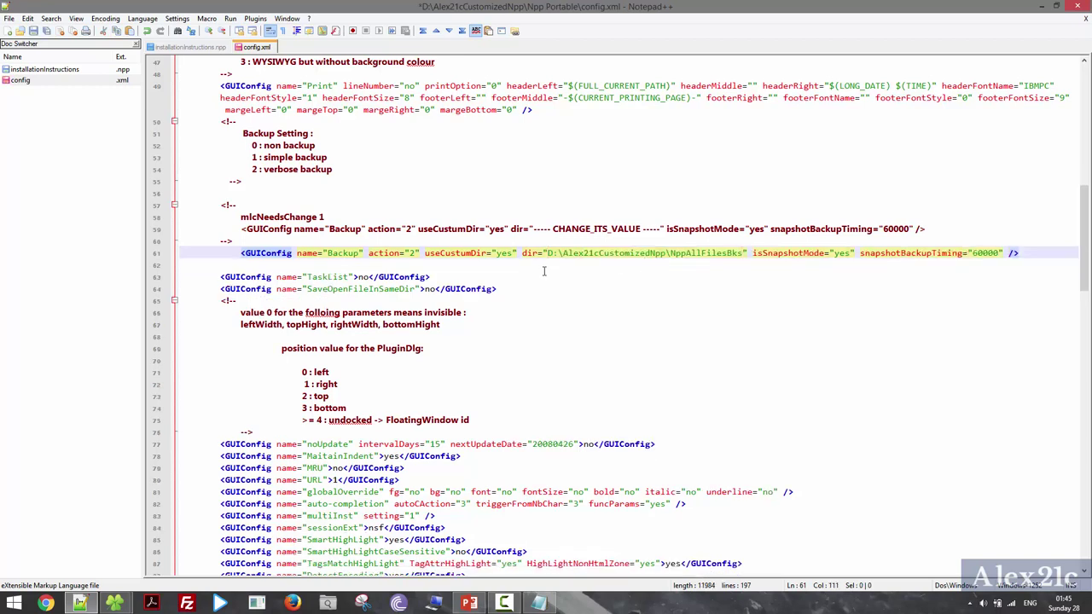
click(517, 259)
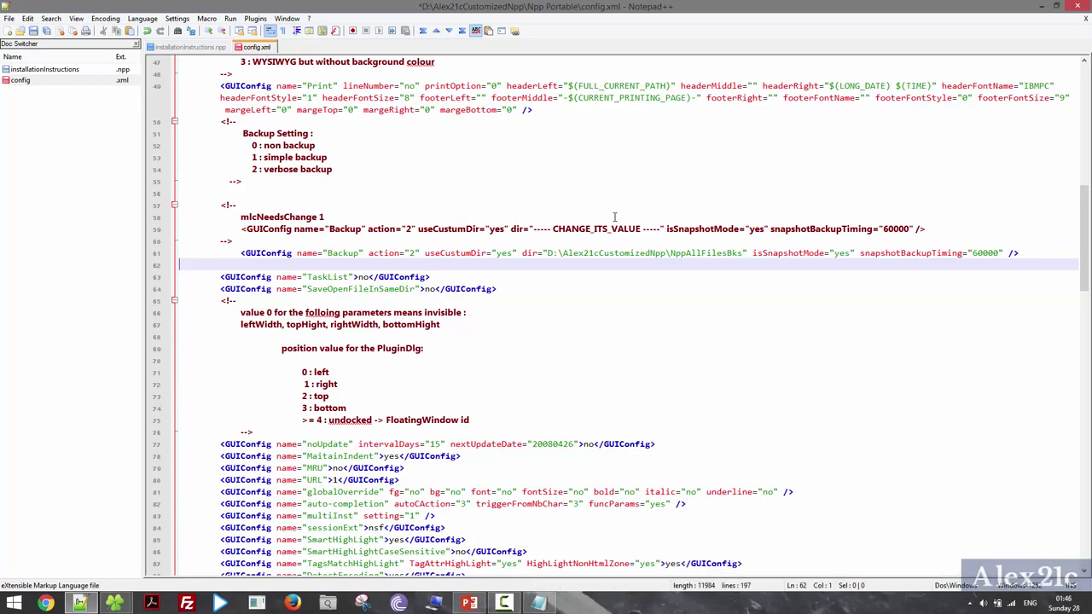
Find the mlcNeedsChange 2 marker in config.xml and close the extra ALEX21C_CUSTOMIZED_NPP_VER_1.0.0 folder window.
key(F3)
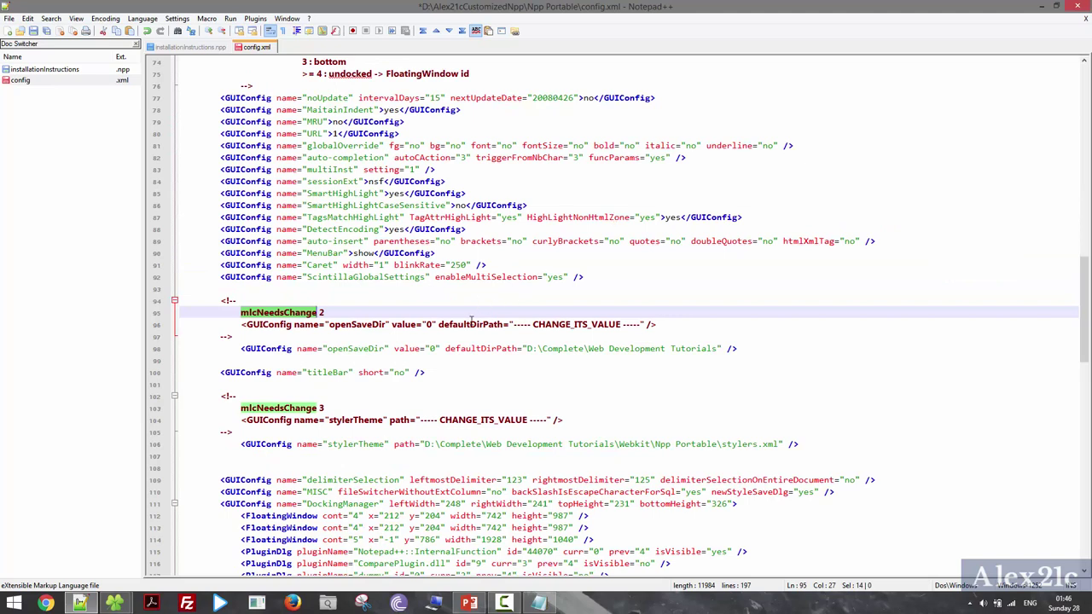
click(471, 322)
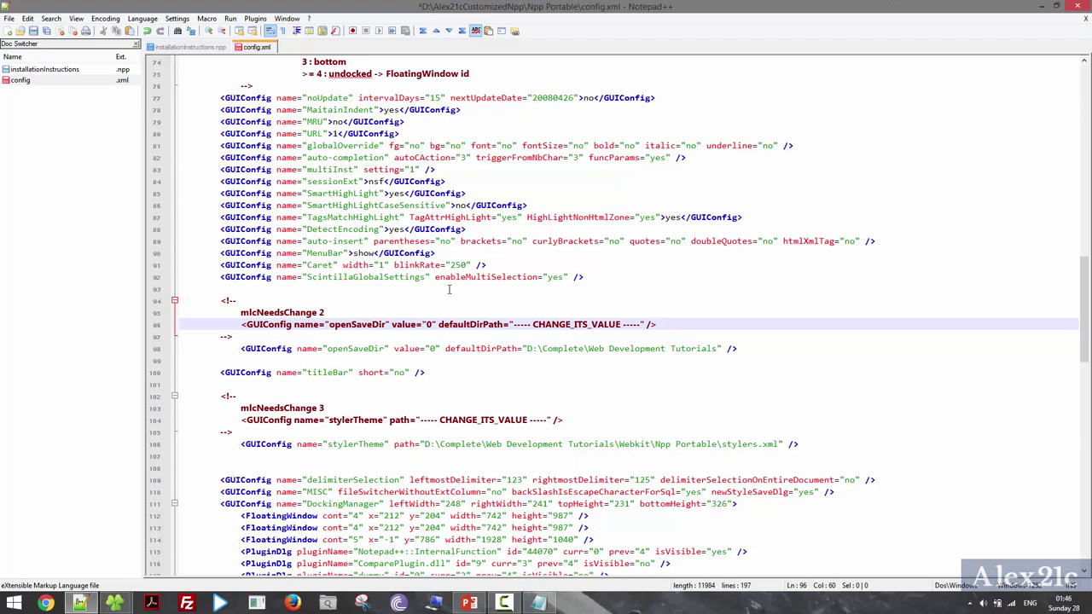
mouse_move(114, 602)
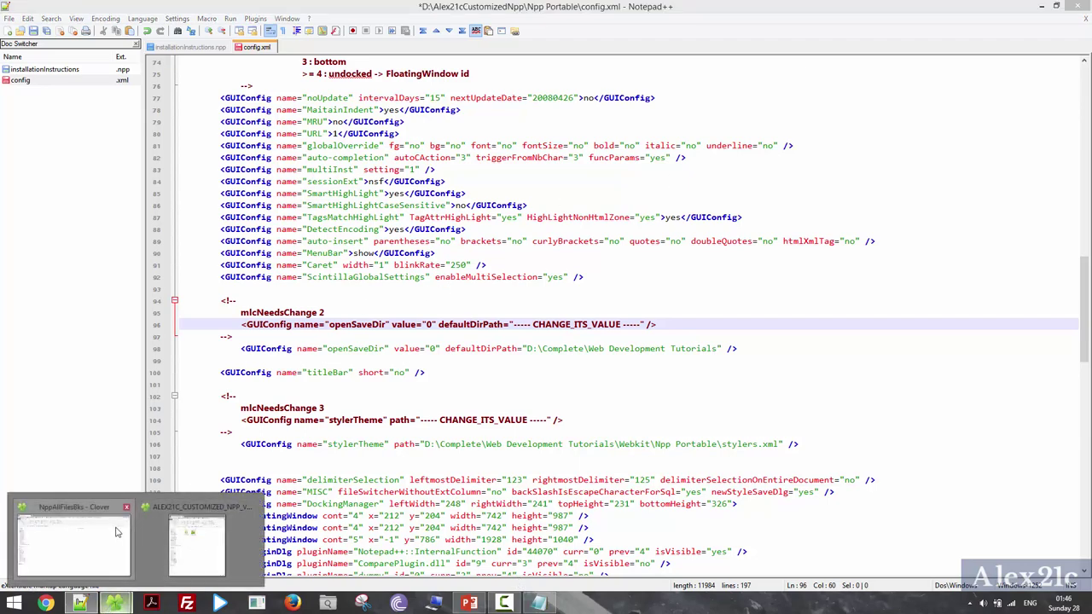
mouse_move(109, 533)
mouse_move(196, 538)
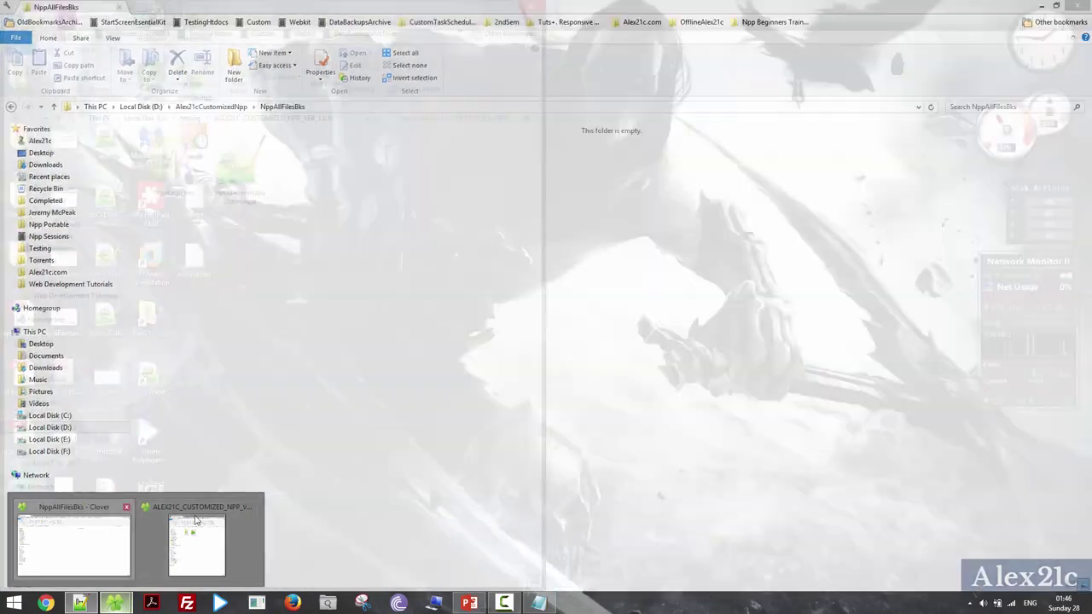
click(252, 509)
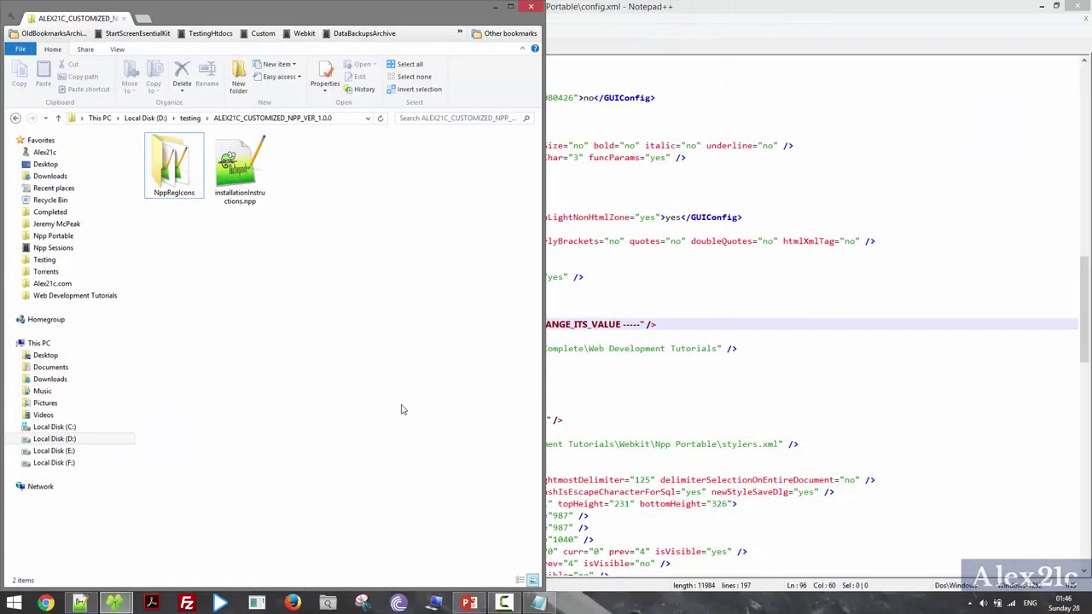
click(532, 8)
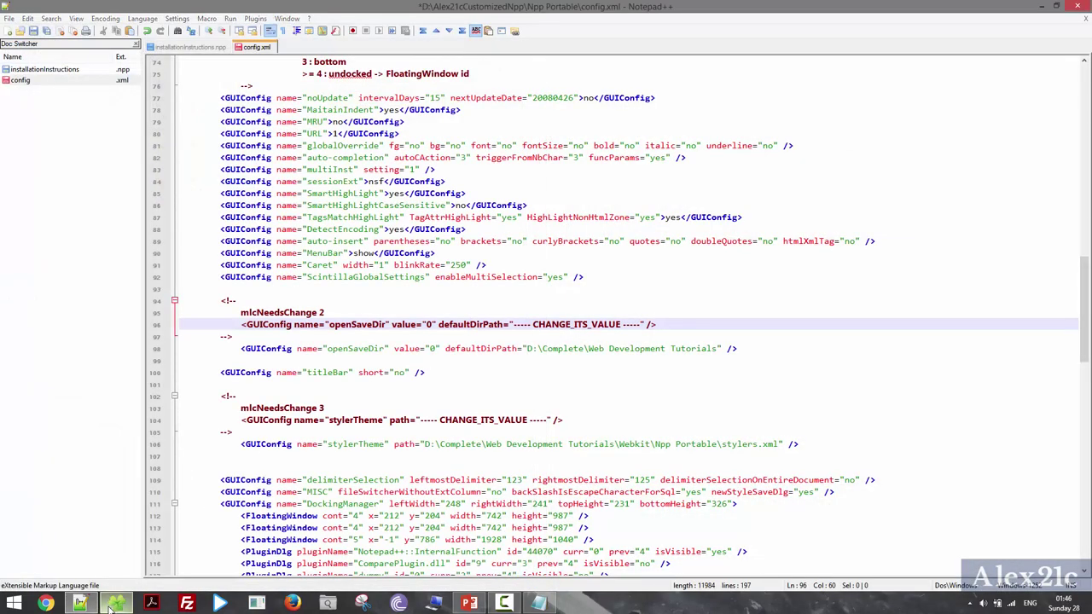
Switch to the Alex21cCustomizedNpp folder window, open Npp Portable and copy its full path.
click(115, 603)
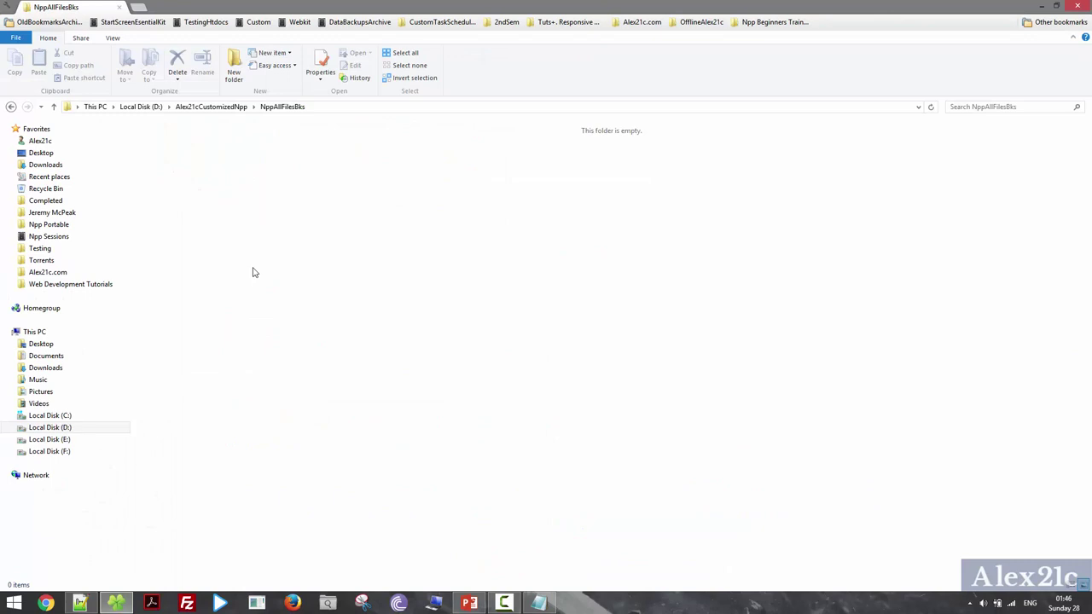
key(BackSpace)
click(170, 158)
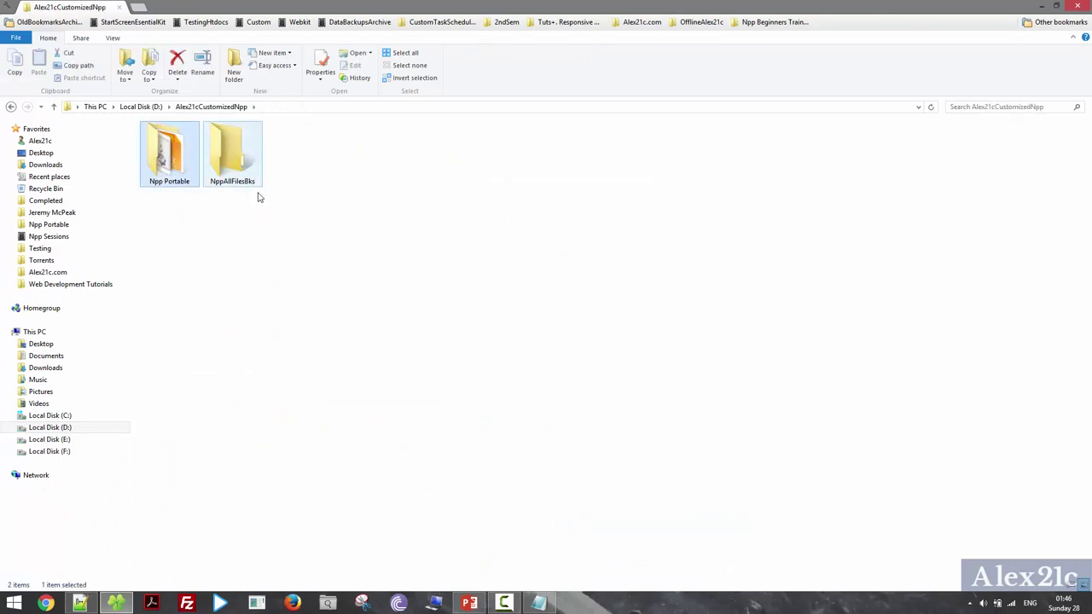
double_click(182, 164)
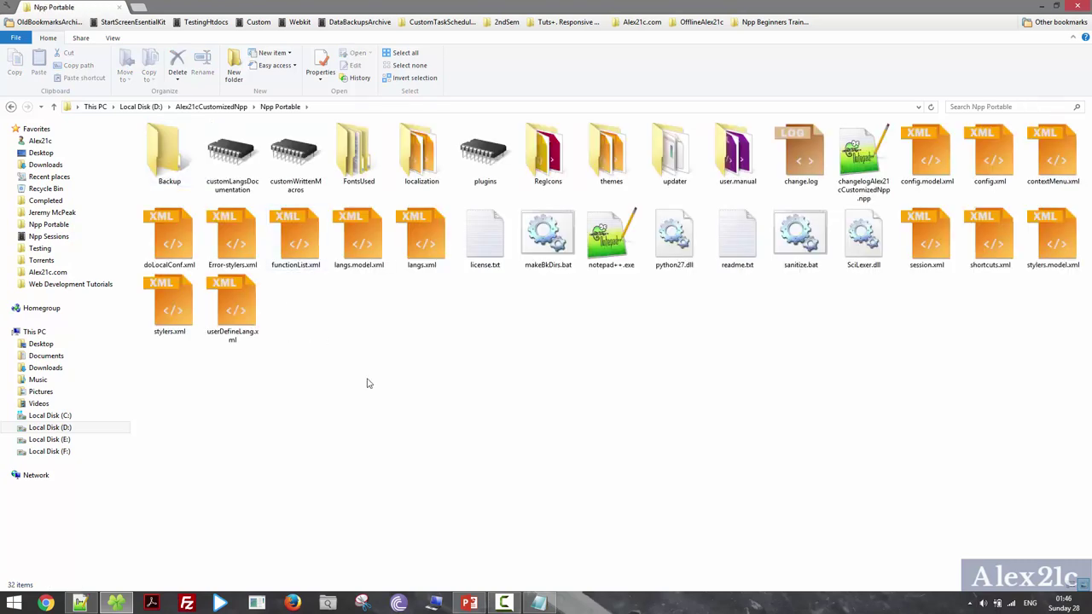
key(alt+d)
key(ctrl+c)
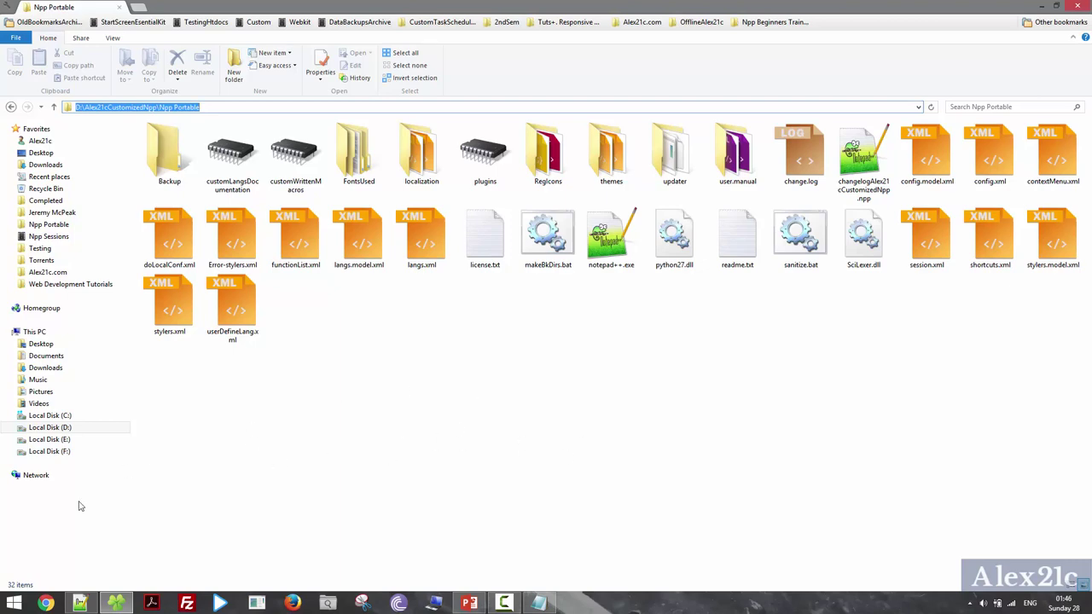
Replace the openSaveDir entry's defaultDirPath in config.xml with D:\Alex21cCustomizedNpp\Npp Portable and save the file.
click(80, 603)
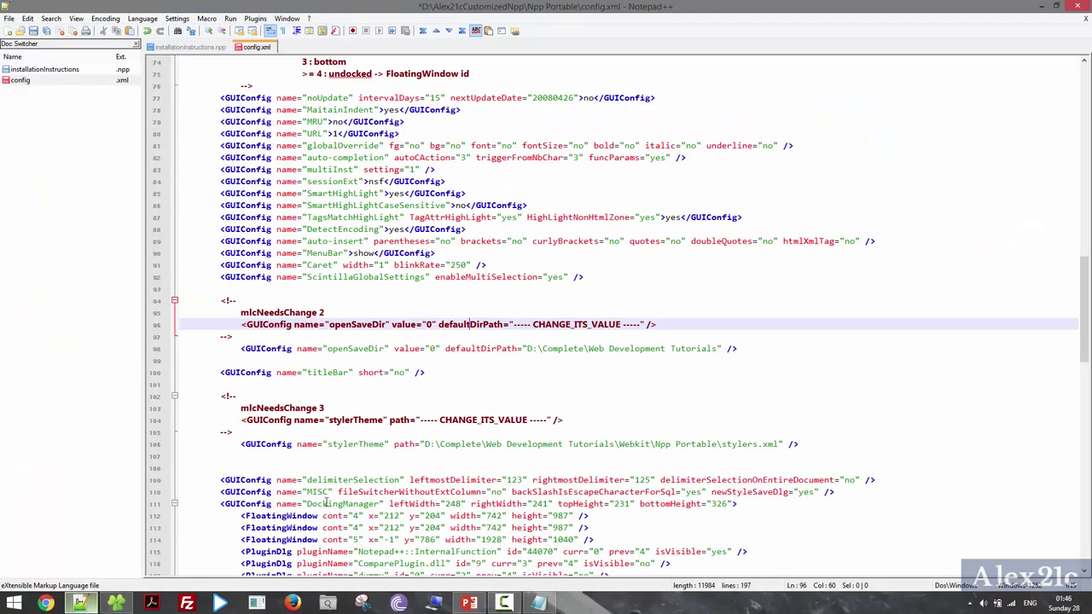
click(526, 348)
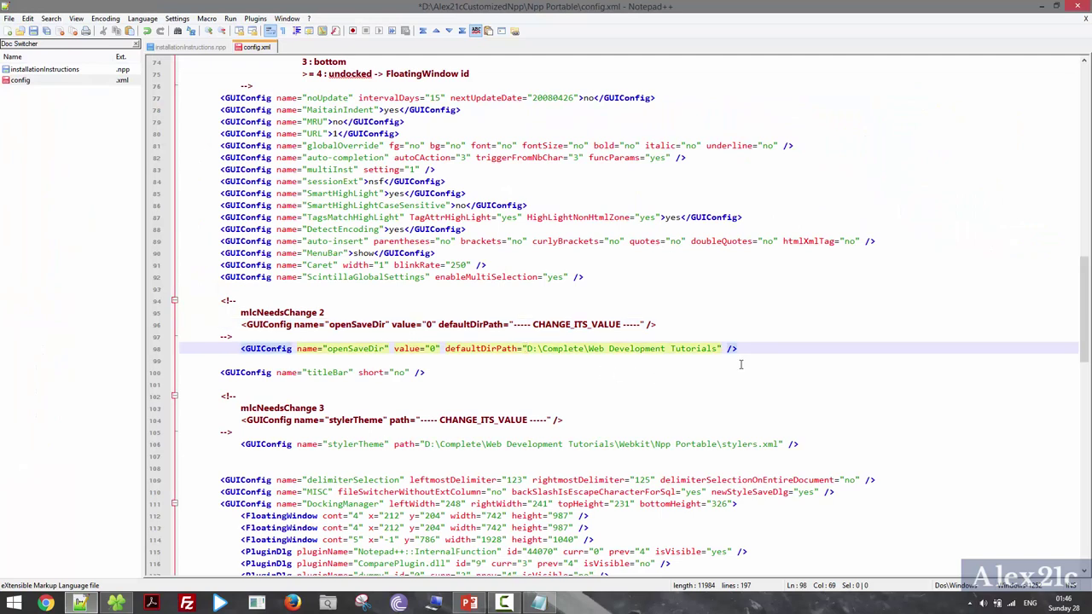
shift+click(717, 348)
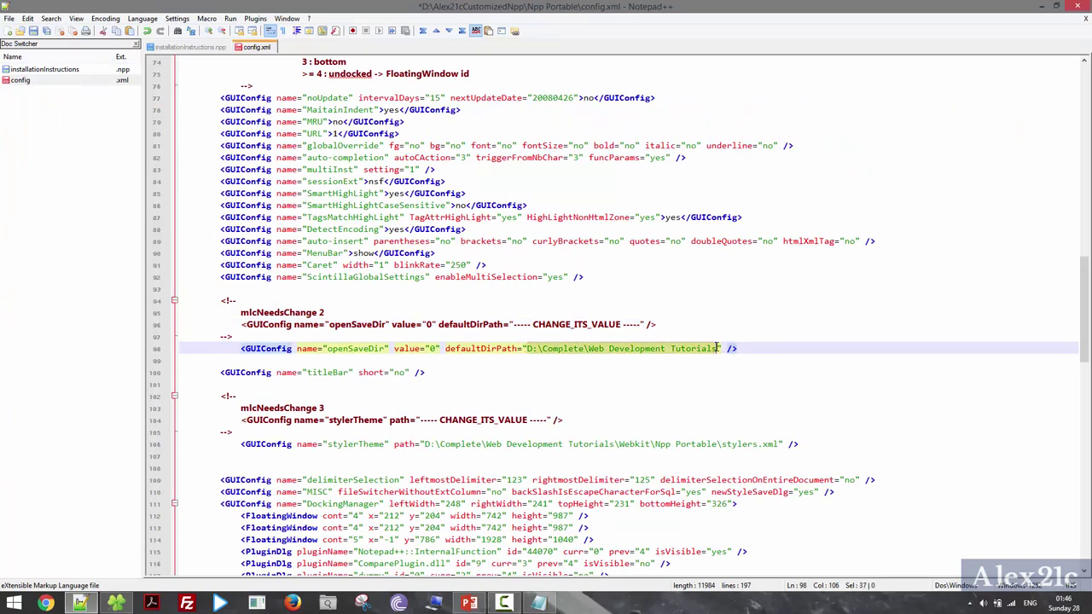
key(ctrl+v)
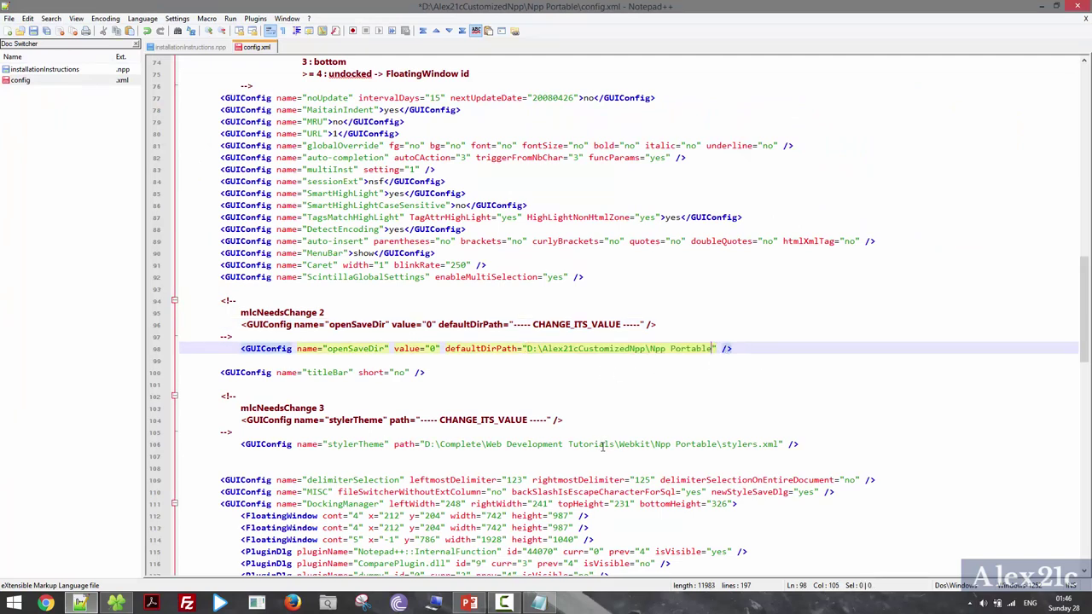
key(ctrl+s)
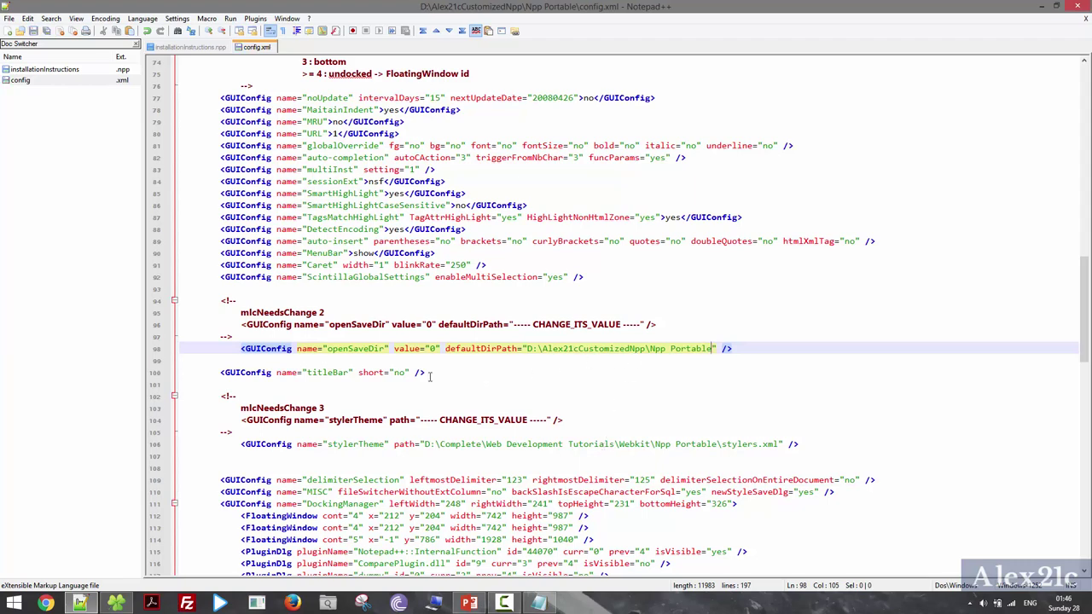
Locate the stylerTheme entry in config.xml and copy the path of stylers.xml from the Npp Portable folder.
click(419, 374)
scroll(487, 349, down, 3)
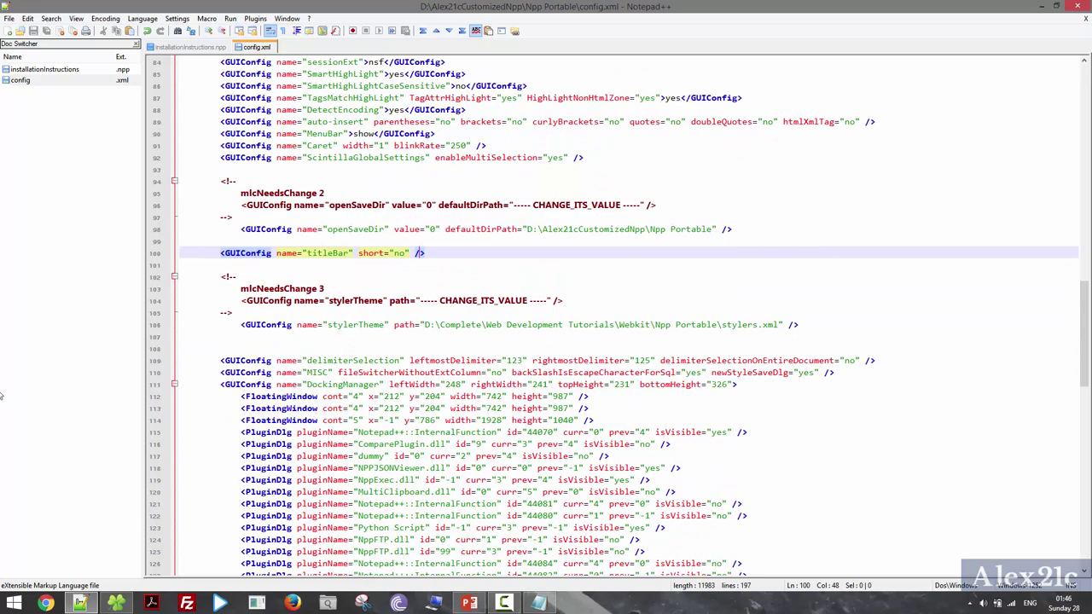
click(116, 603)
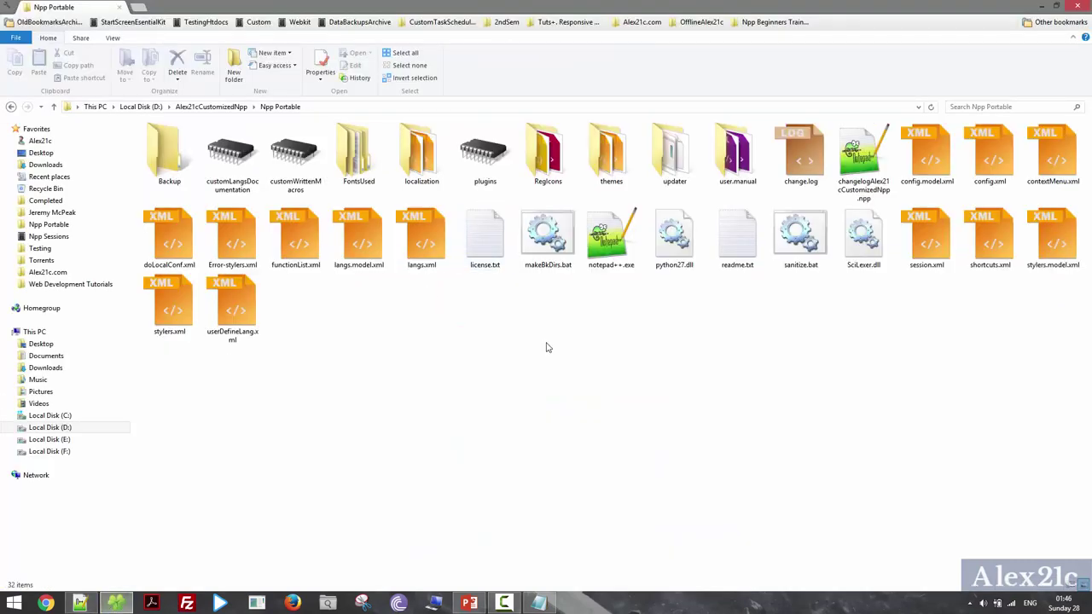
click(365, 260)
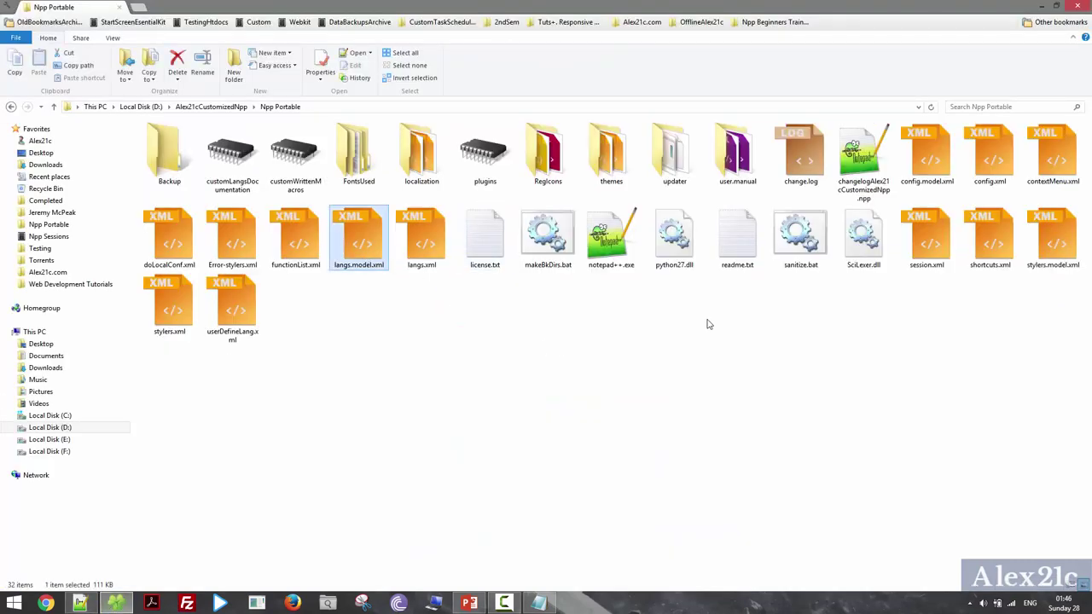
text(st)
click(169, 307)
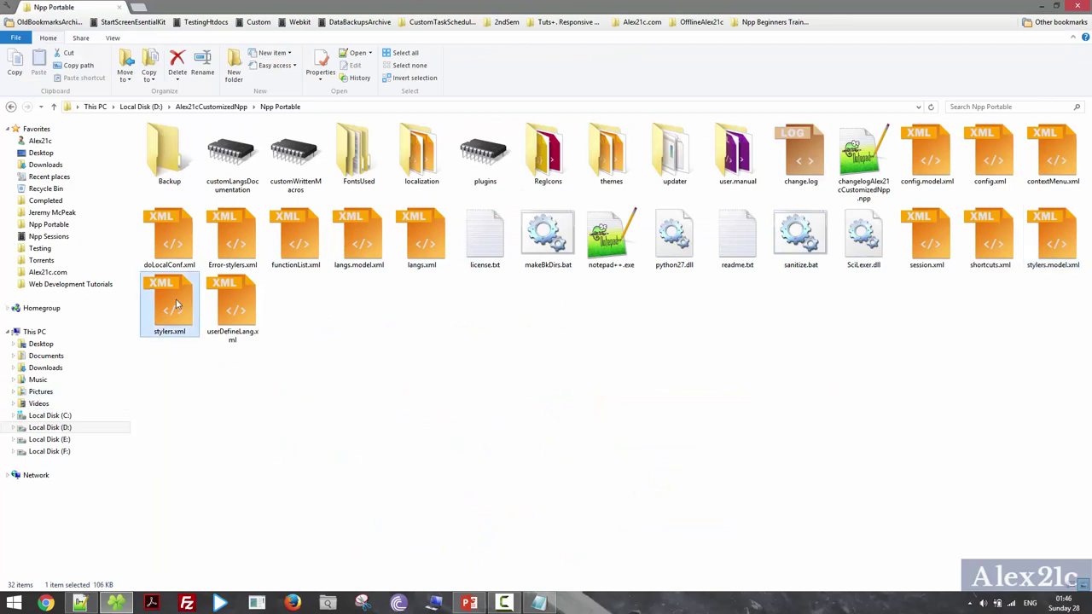
click(91, 66)
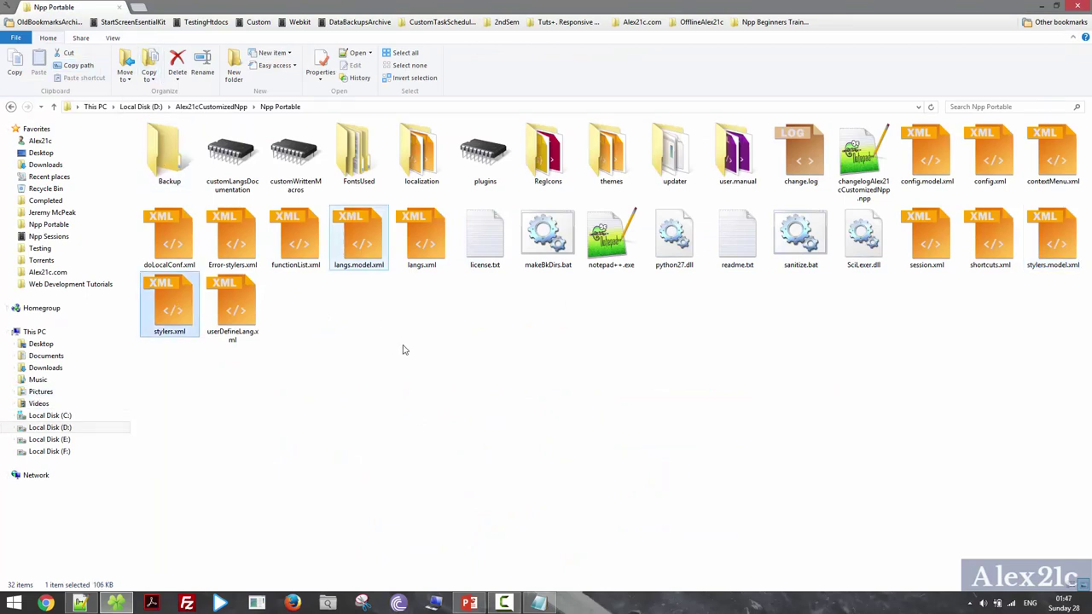
Paste the stylers.xml path into Notepad, strip its surrounding double quotes and copy the cleaned path.
click(539, 603)
key(ctrl+v)
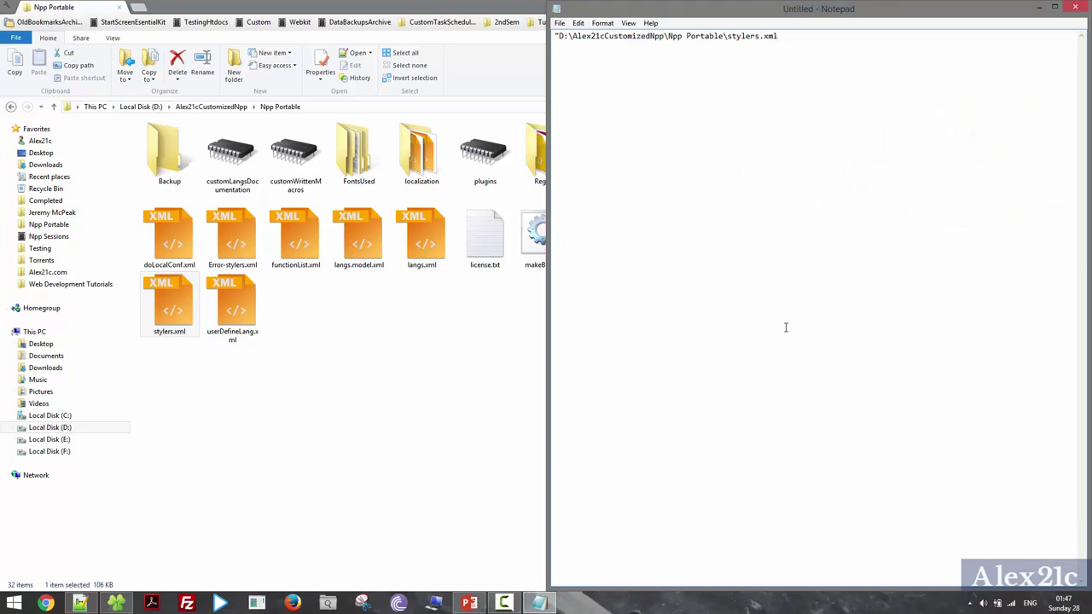
key(Home)
key(Delete)
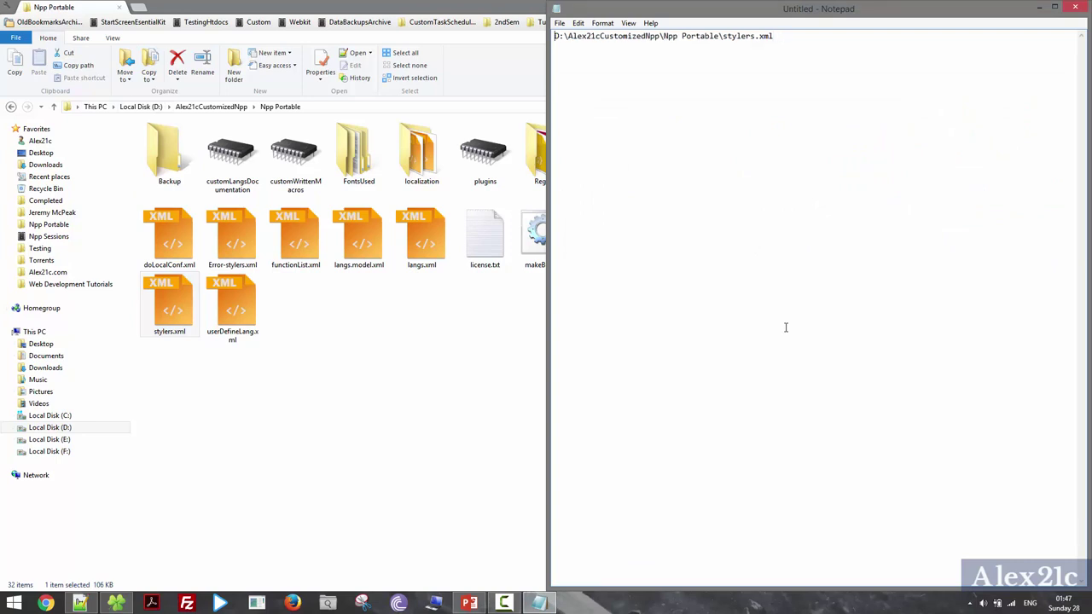
key(ctrl+a)
Replace the stylerTheme path in config.xml with D:\Alex21cCustomizedNpp\Npp Portable\stylers.xml and save the file.
click(81, 602)
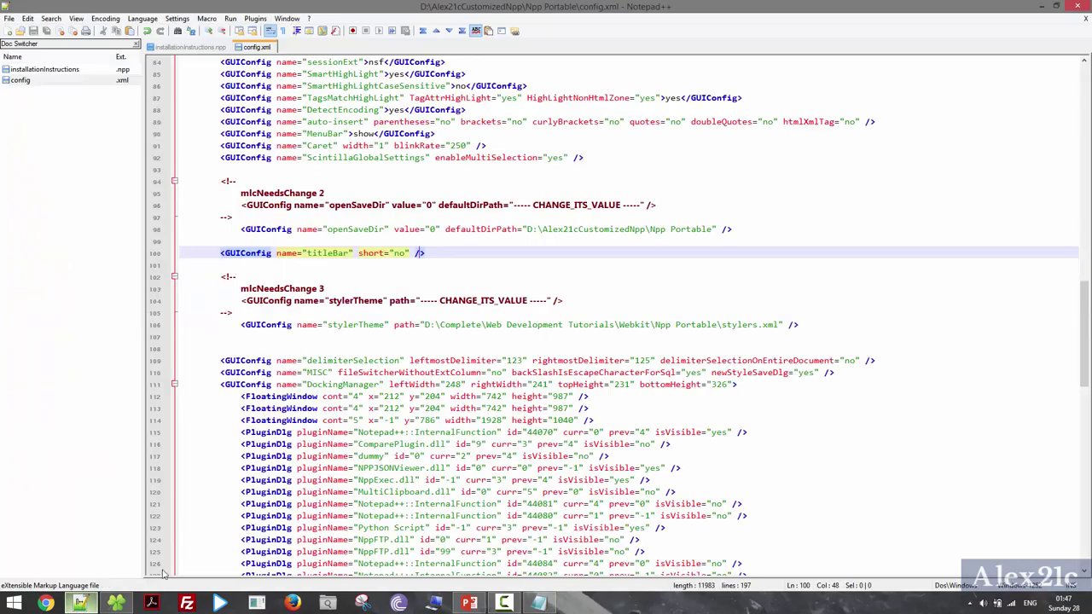
click(423, 324)
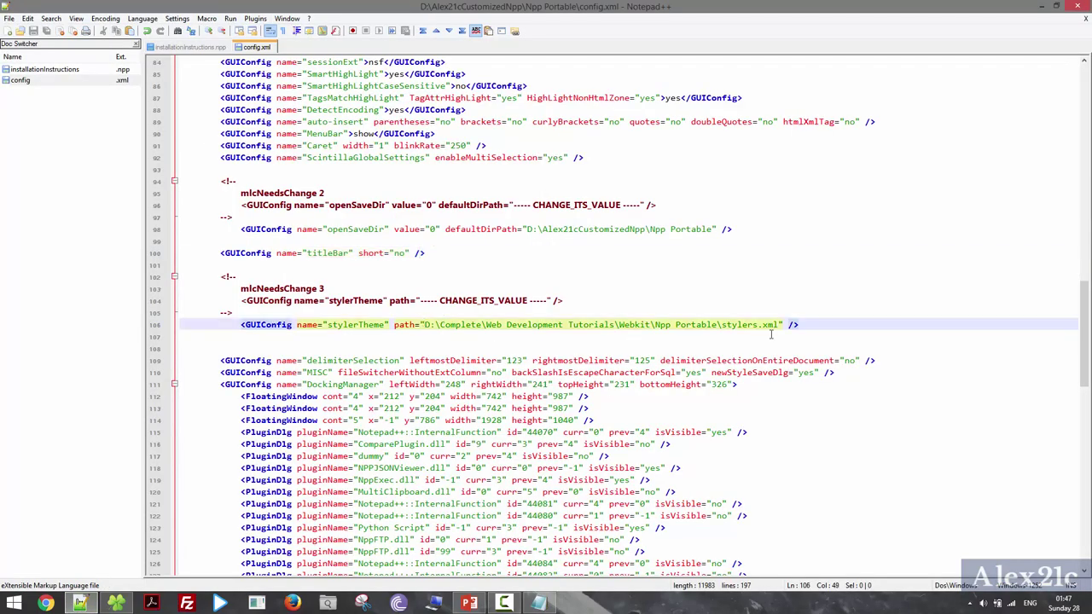
shift+click(779, 324)
key(ctrl+v)
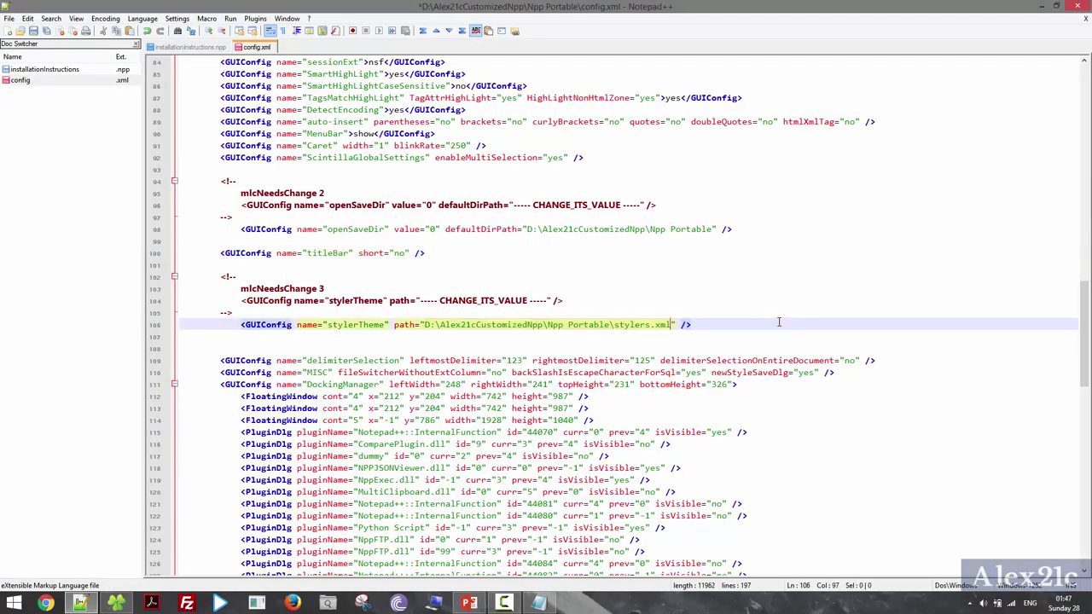
Check config.xml for any remaining mlcNeedsChange markers and close the file.
key(F3)
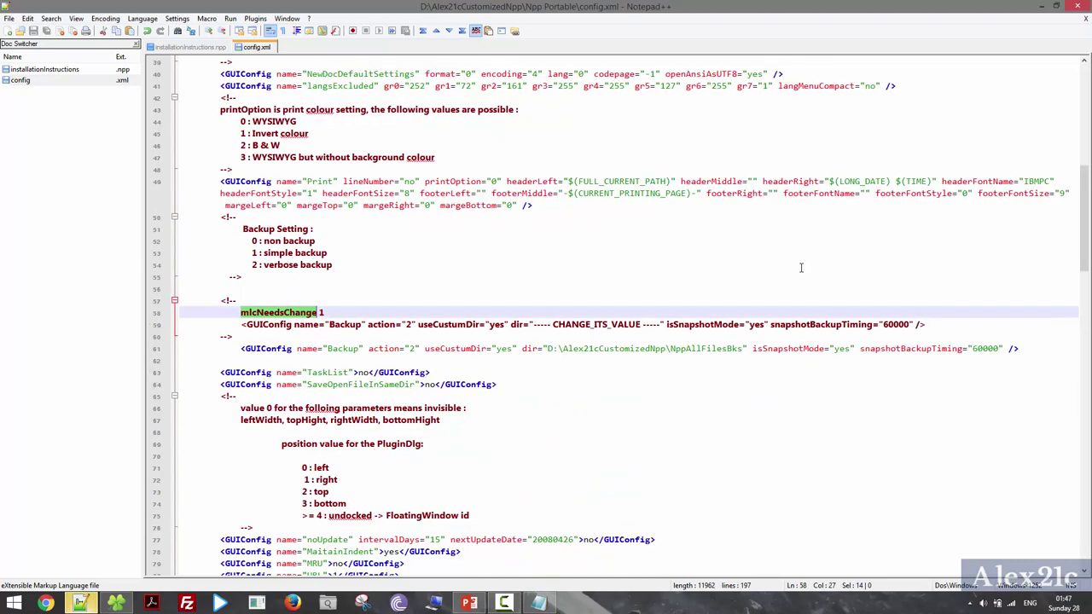
key(F3)
key(F3)
key(F3)
key(alt+space)
click(437, 157)
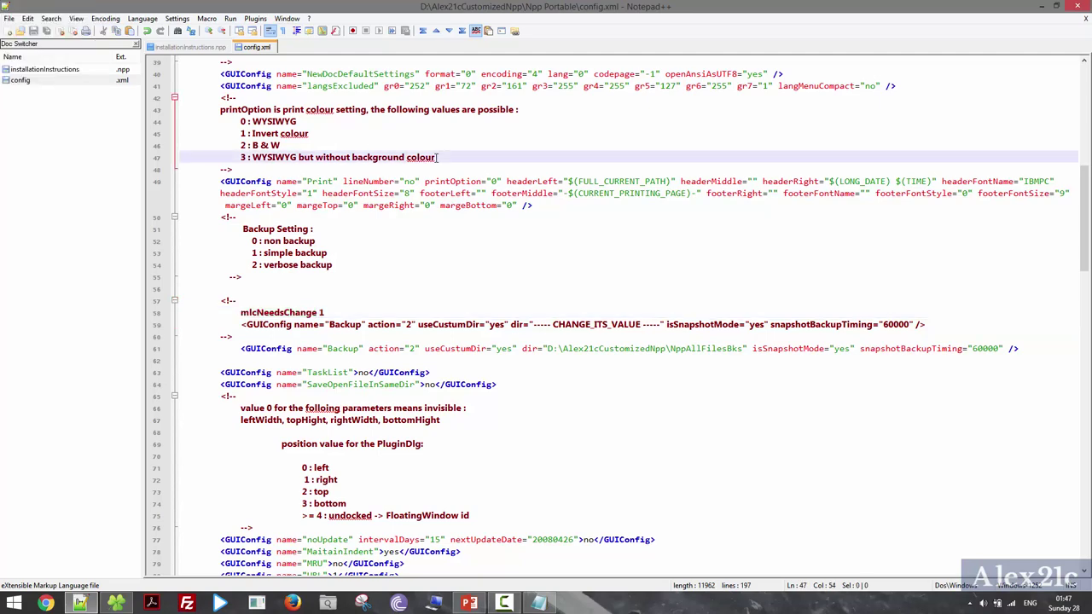
key(ctrl+w)
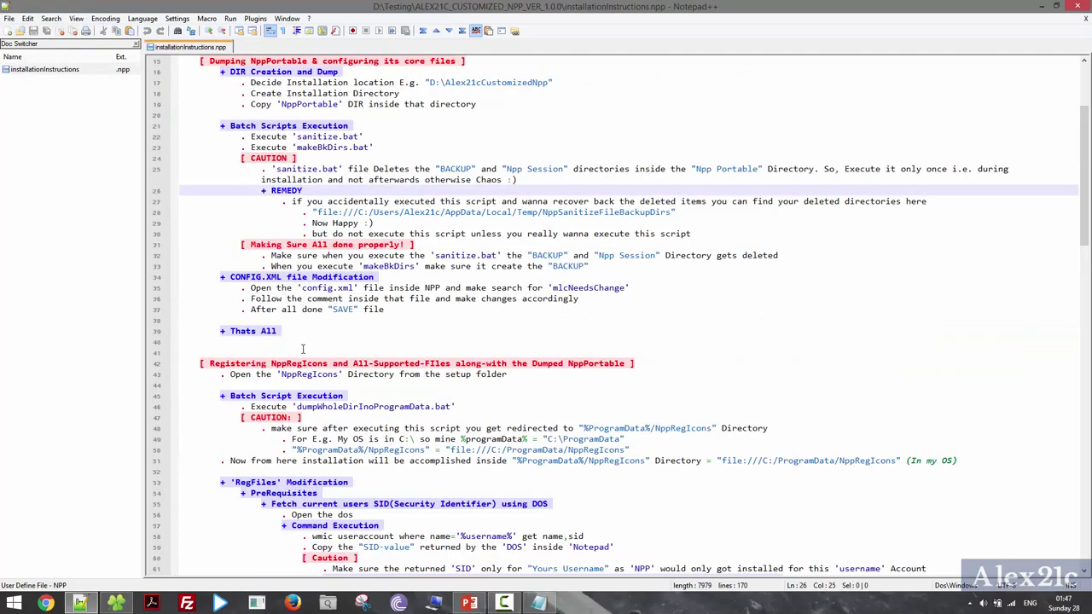
Review the NppPortable dumping section and the NppRegIcons registration section in installationInstructions.npp.
drag(318, 319, 122, 75)
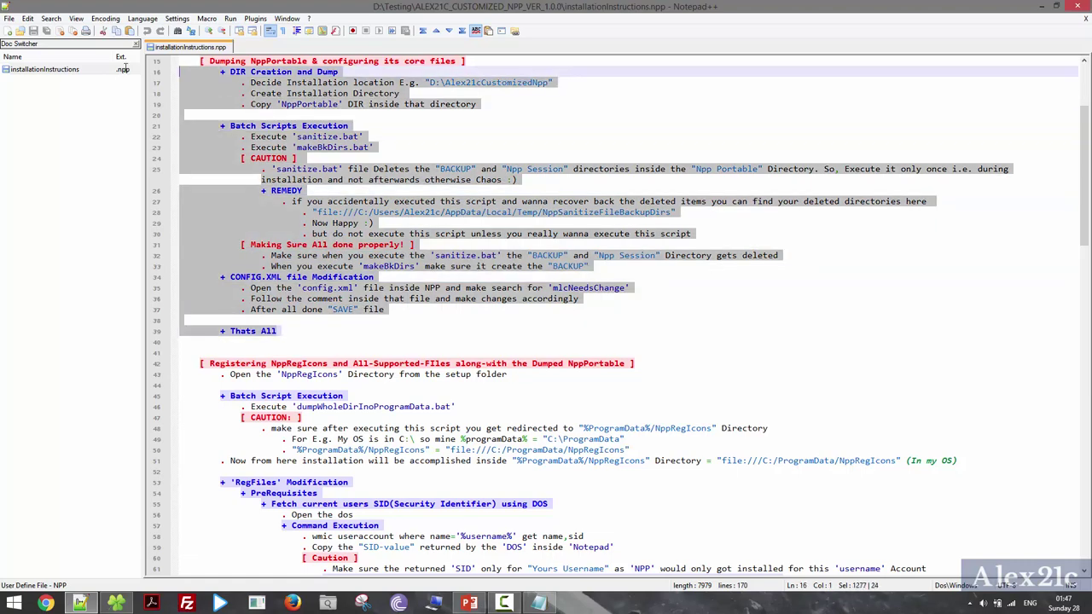
click(322, 311)
scroll(322, 313, down, 5)
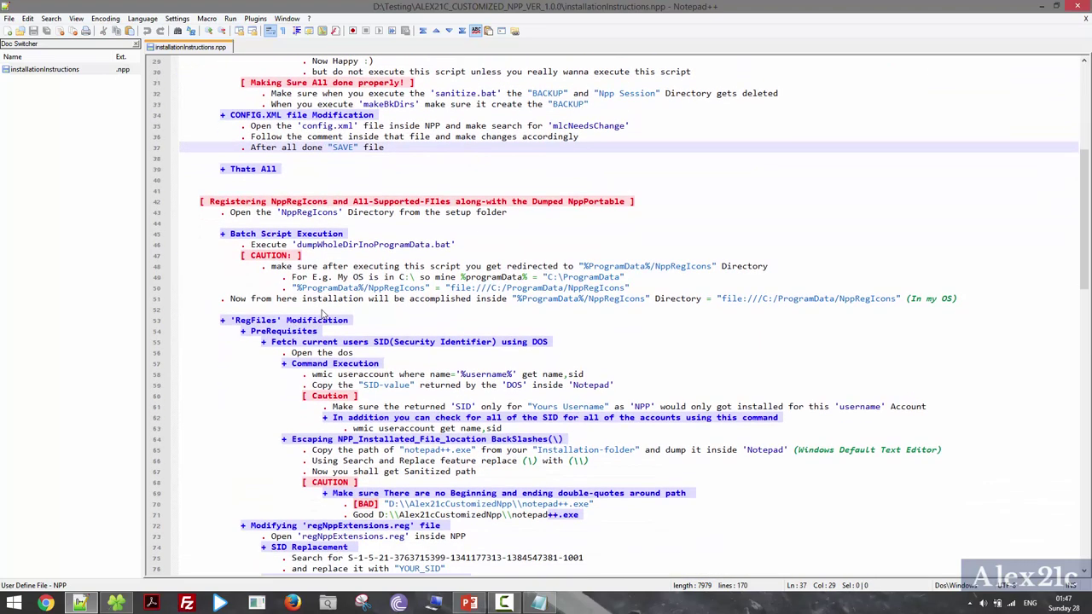
scroll(322, 313, down, 4)
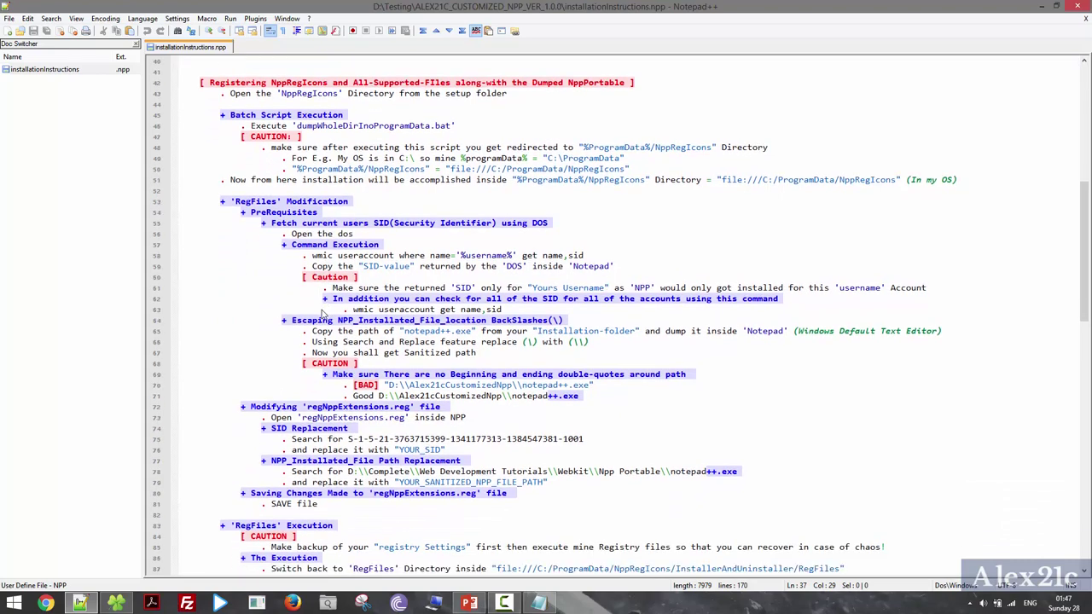
scroll(322, 313, down, 1)
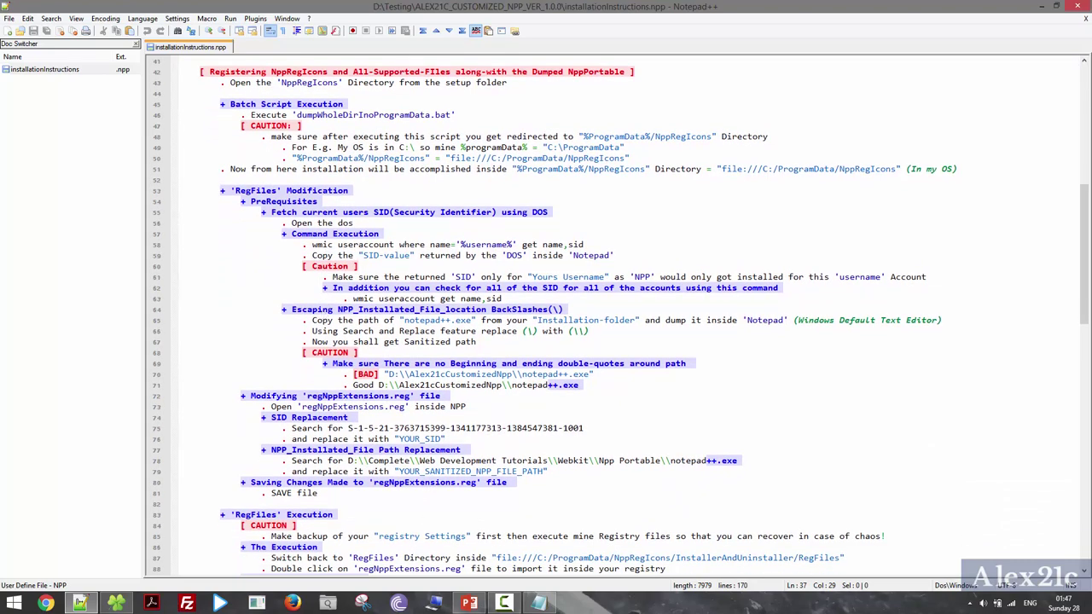
Switch to the PowerPoint presentation, start the slide show from slide 3 and advance it.
key(alt+Tab)
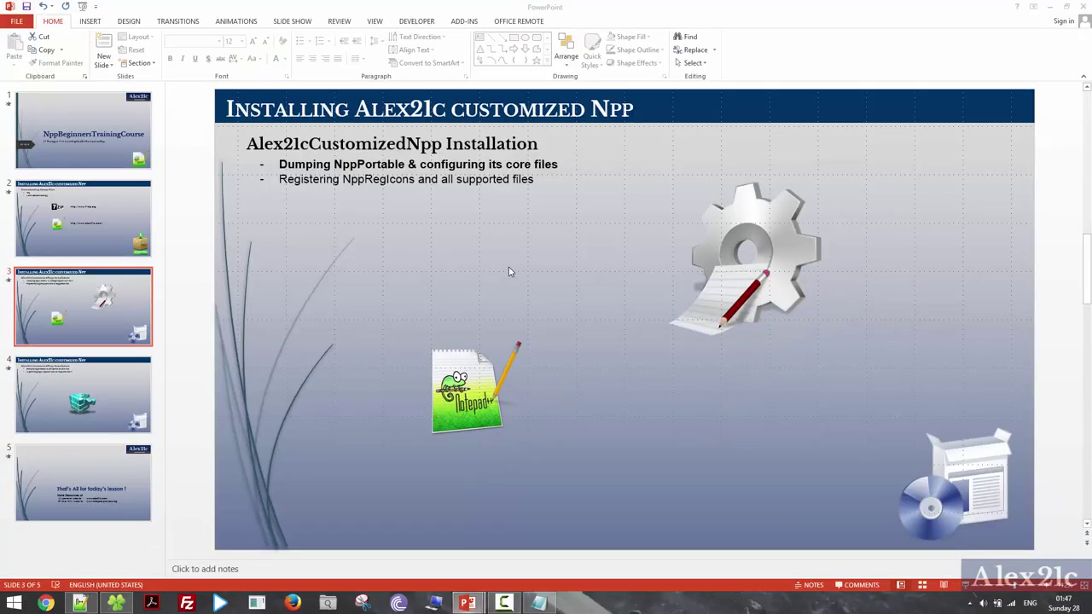
key(shift+F5)
key(Right)
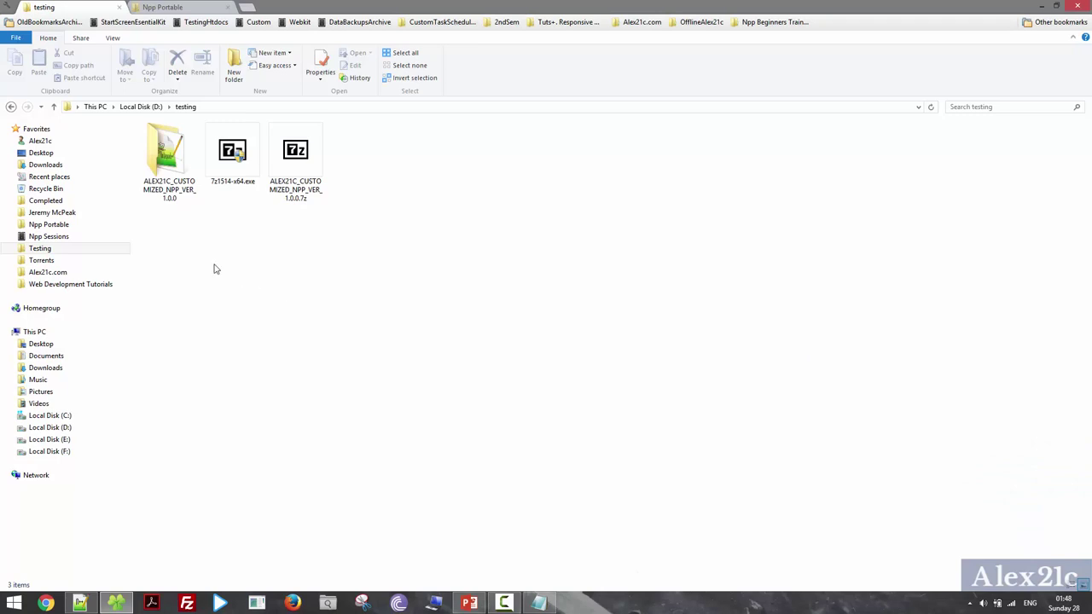
Open the ALEX21C_CUSTOMIZED_NPP_VER_1.0.0 setup folder inside the testing folder on drive D:.
click(170, 166)
key(Return)
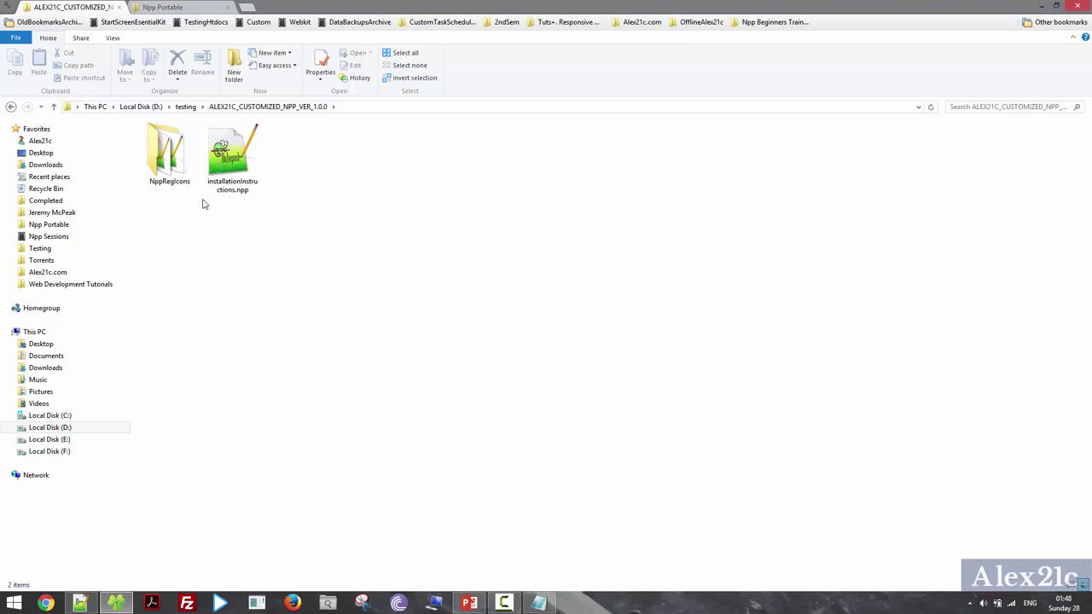
Run dumpWholeDirInoProgramData.bat from the NppRegIcons setup folder to copy the directory into C:\ProgramData.
double_click(184, 171)
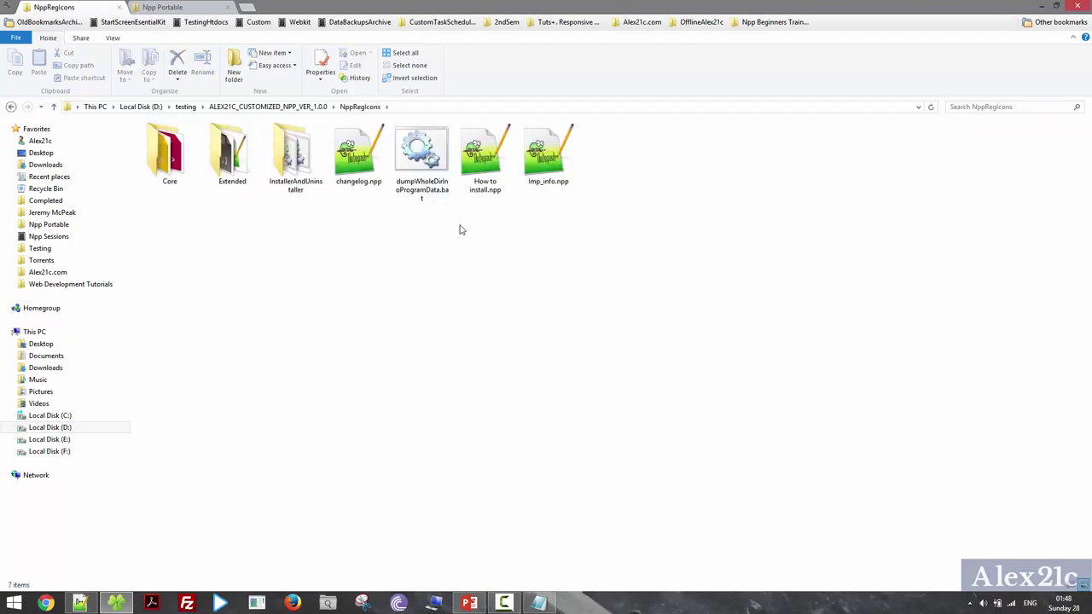
double_click(424, 166)
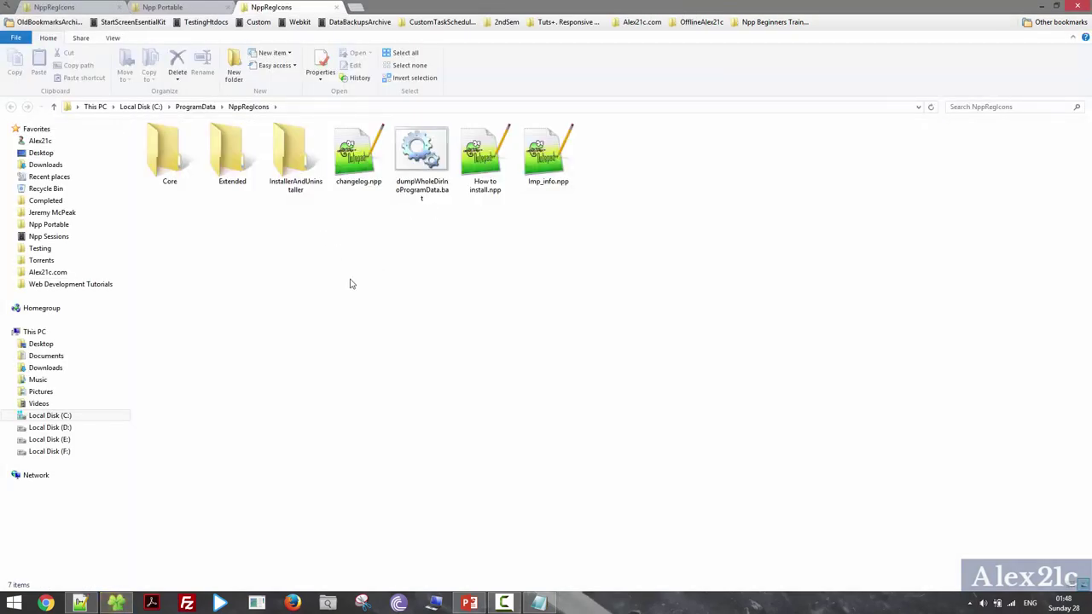
click(4, 5)
click(341, 291)
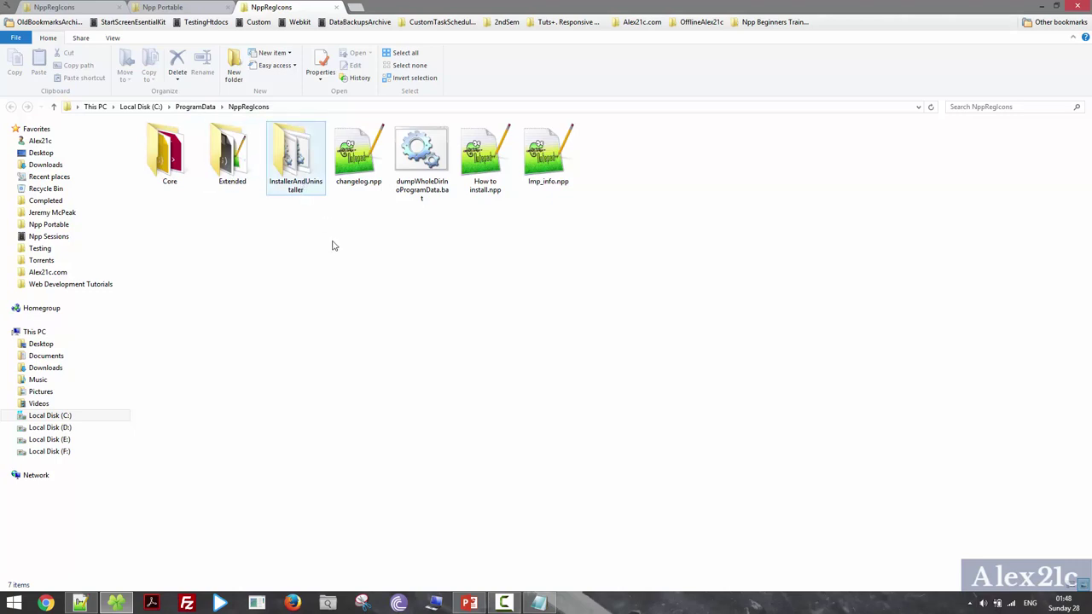
Open regNppExtensions.reg from the RegFiles folder inside InstallerAndUninstaller in Notepad++ and look over its opening section.
double_click(297, 162)
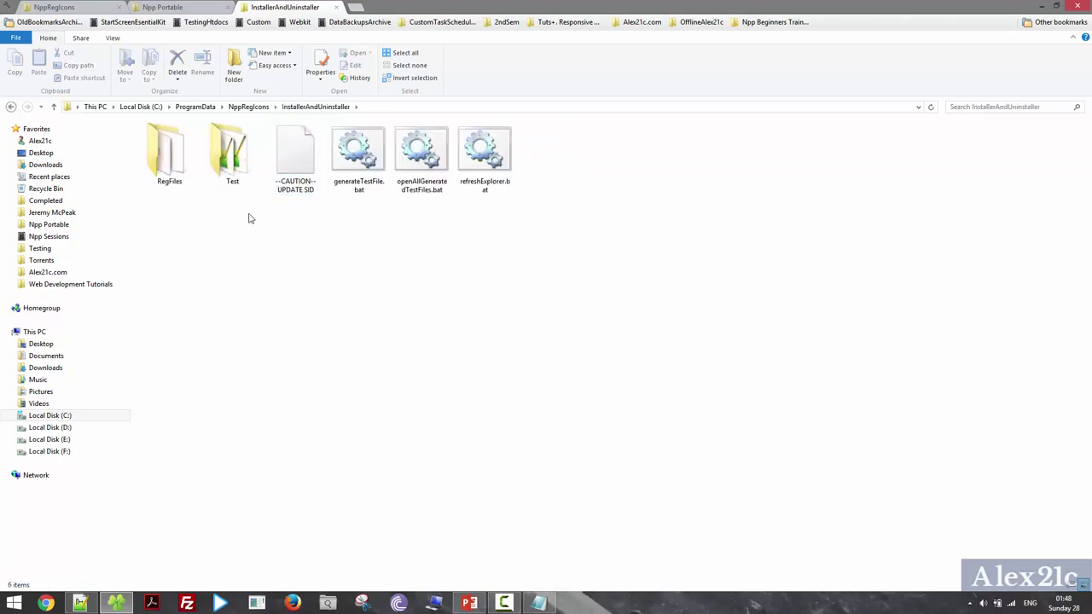
double_click(177, 173)
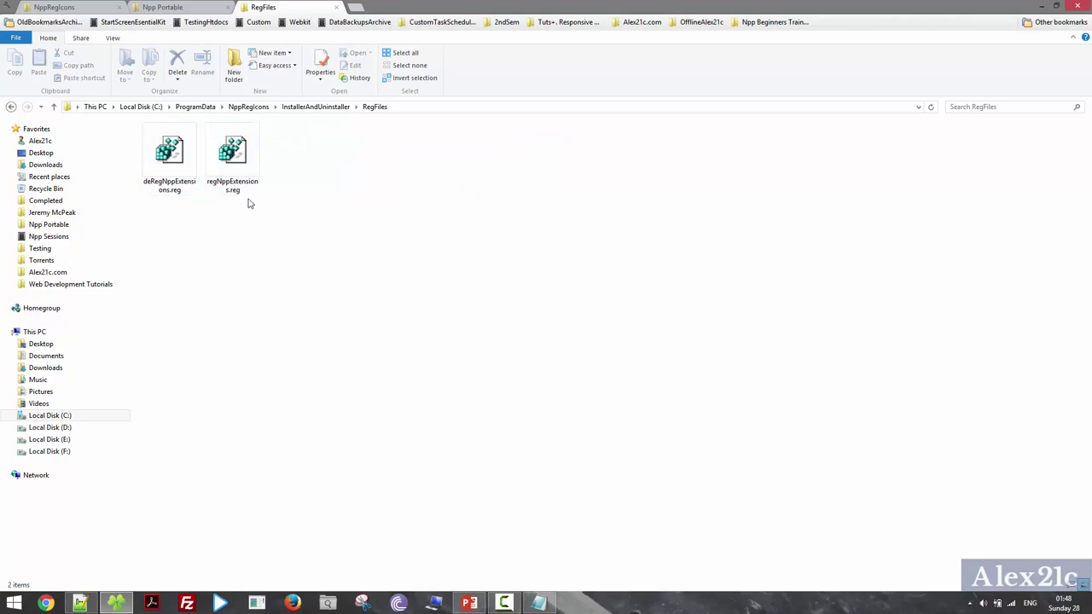
click(252, 168)
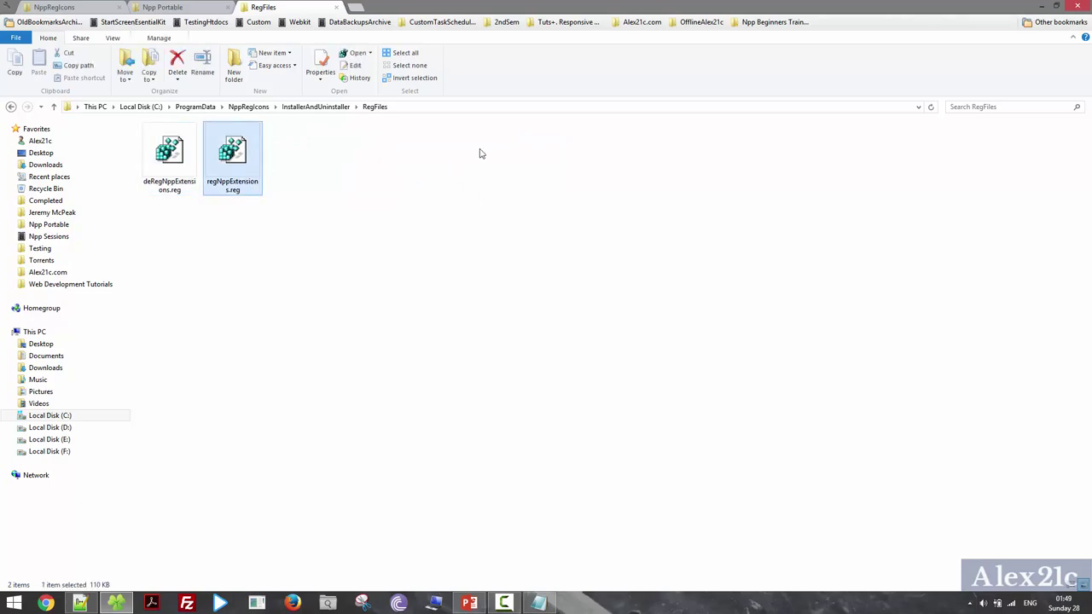
key(super+Right)
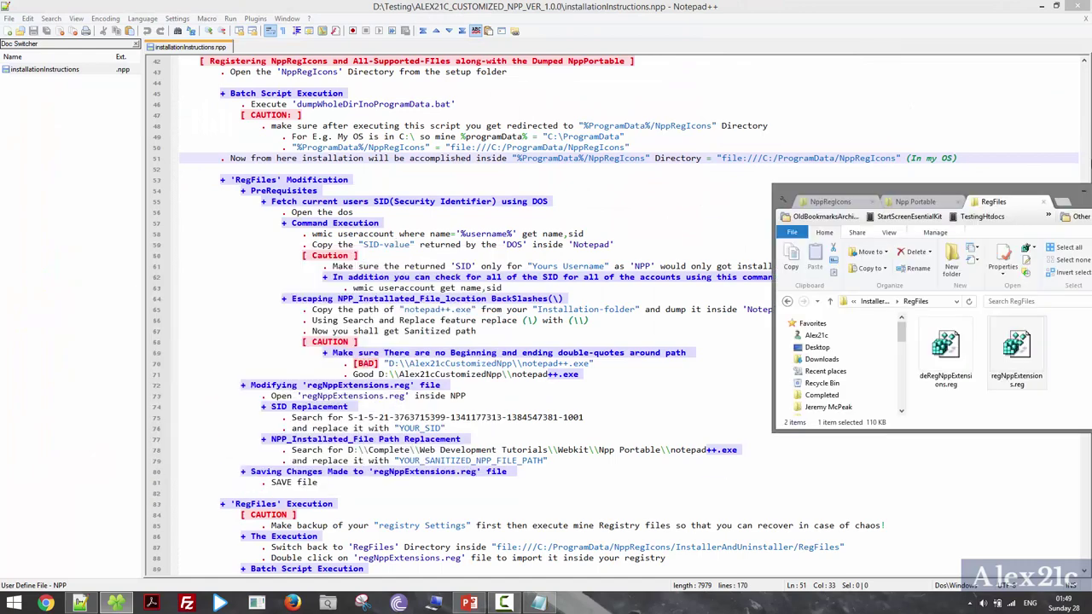
drag(806, 162, 256, 370)
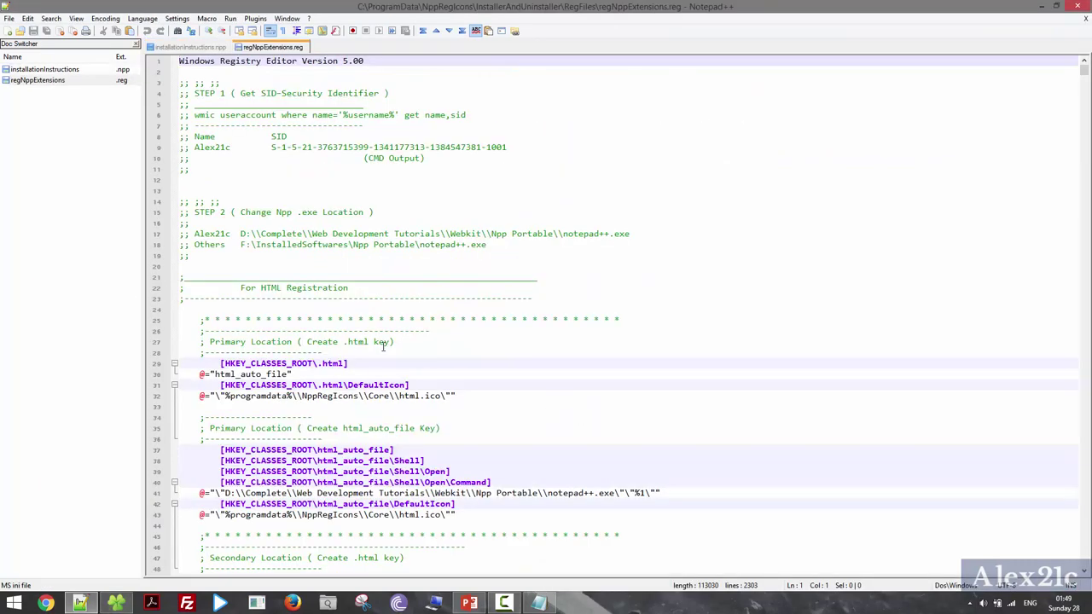
click(379, 201)
click(304, 180)
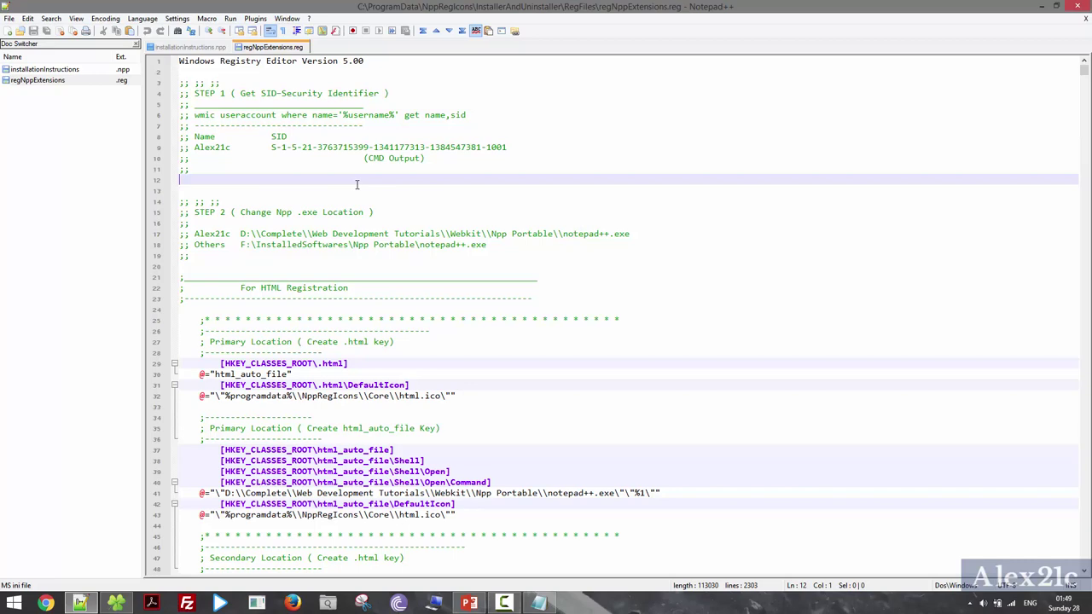
scroll(254, 146, down, 1)
scroll(254, 146, up, 1)
Copy the command wmic useraccount where name='%username%' get name,sid from installationInstructions.npp.
click(190, 49)
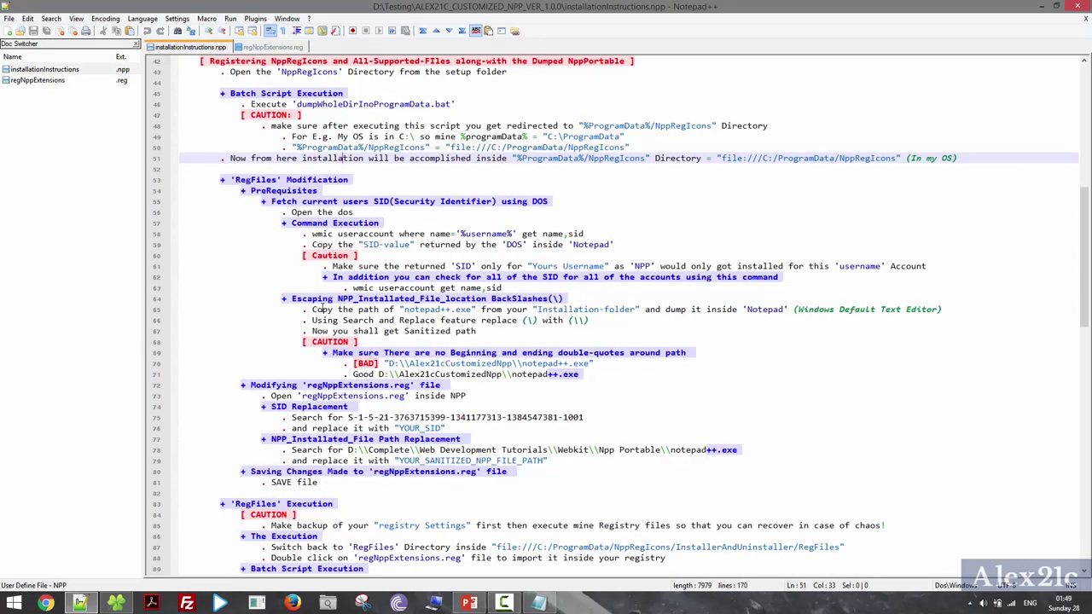
scroll(322, 309, down, 2)
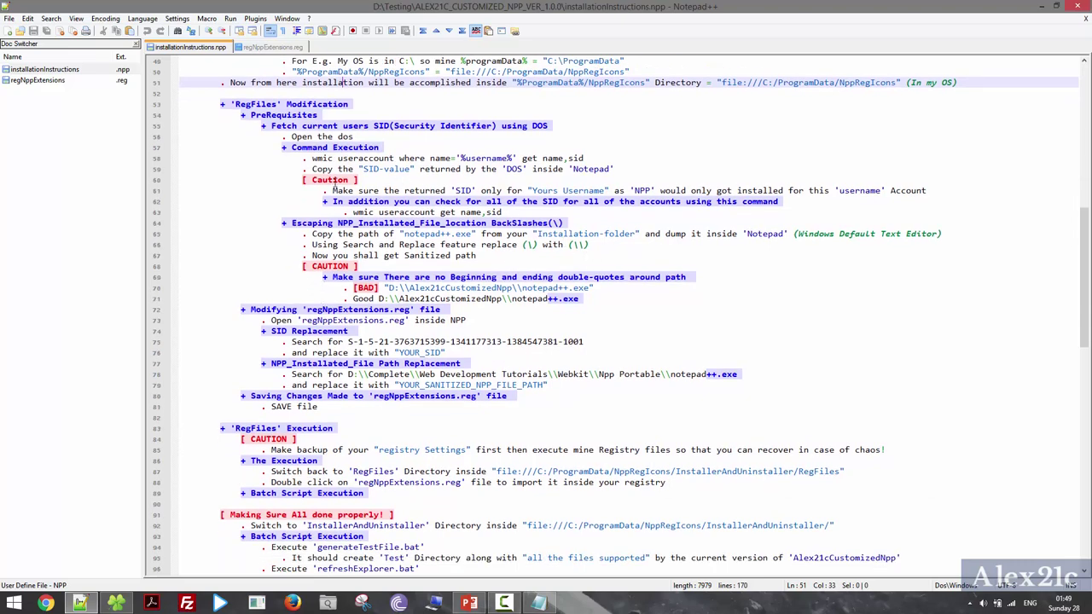
click(310, 158)
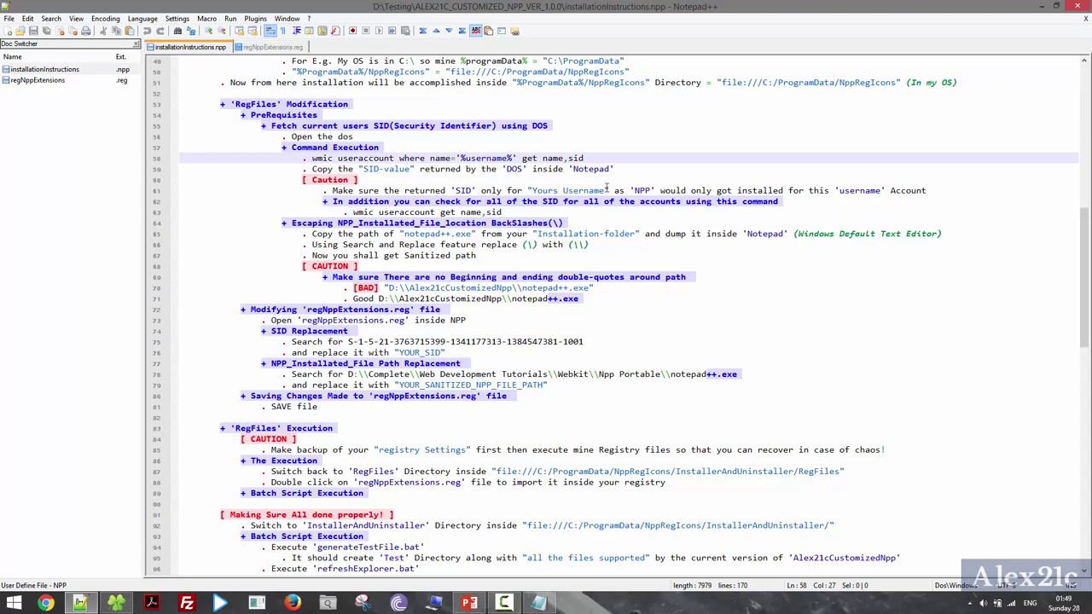
shift+click(595, 160)
key(super+c)
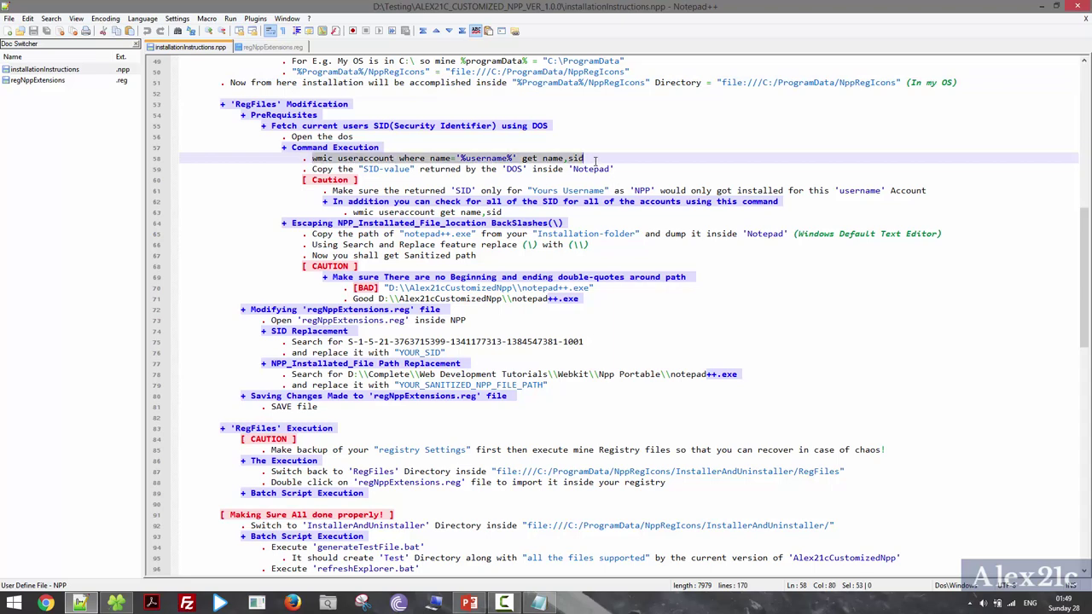
Open a Command Prompt with cmd and run the copied wmic command to fetch the current user's SID.
key(super+r)
text(cmd)
key(Return)
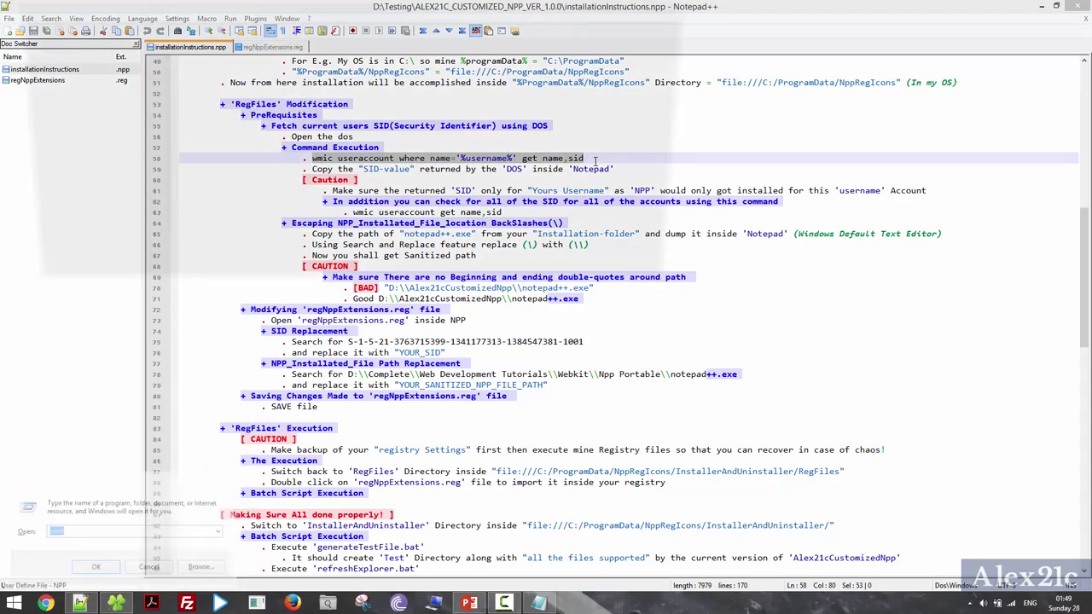
right_click(514, 141)
click(580, 175)
key(Return)
drag(247, 8, 583, 187)
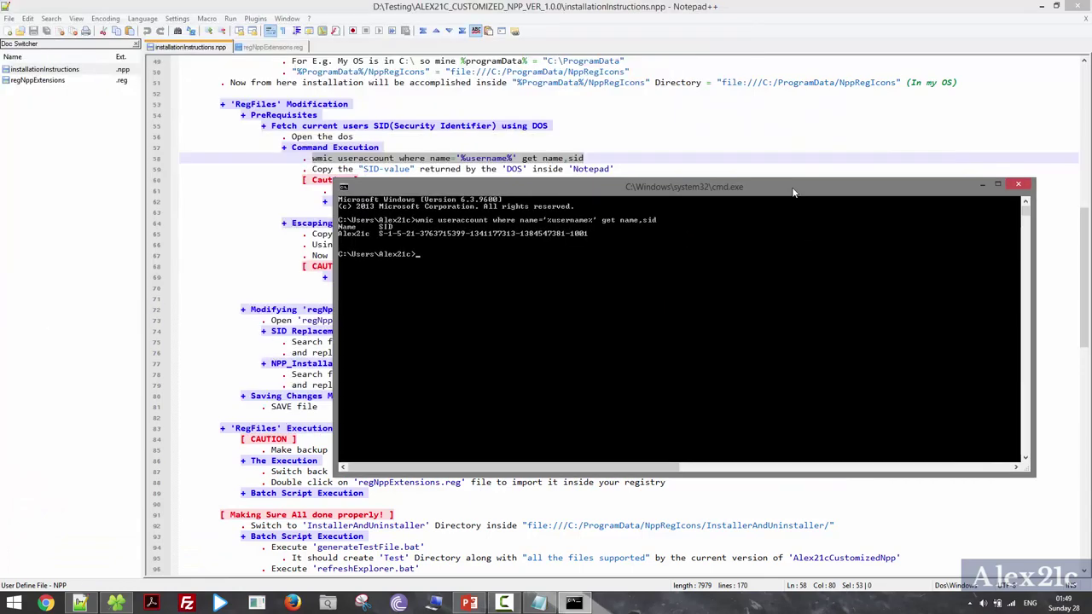
Copy the SID value from the command output into Notepad under the heading SID, replacing the existing path, and minimize Notepad.
right_click(585, 286)
click(613, 292)
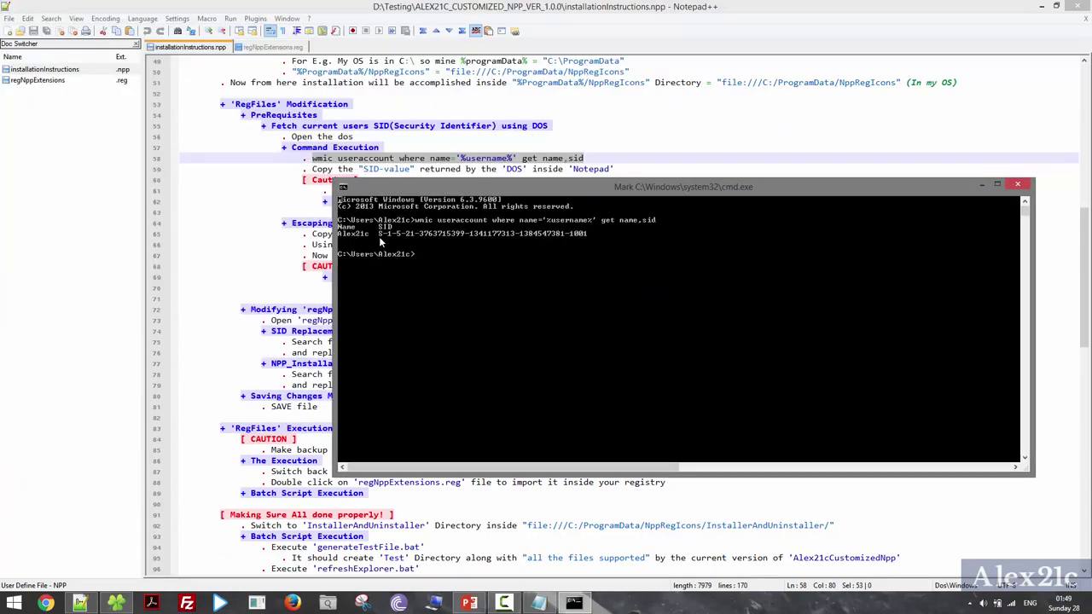
drag(381, 240, 586, 238)
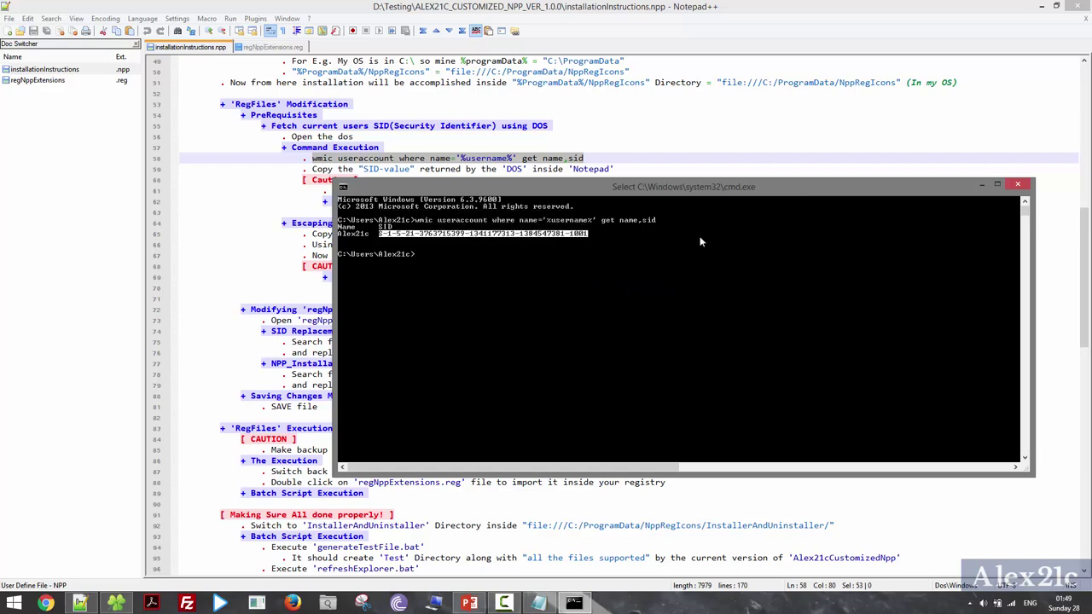
key(Return)
click(539, 603)
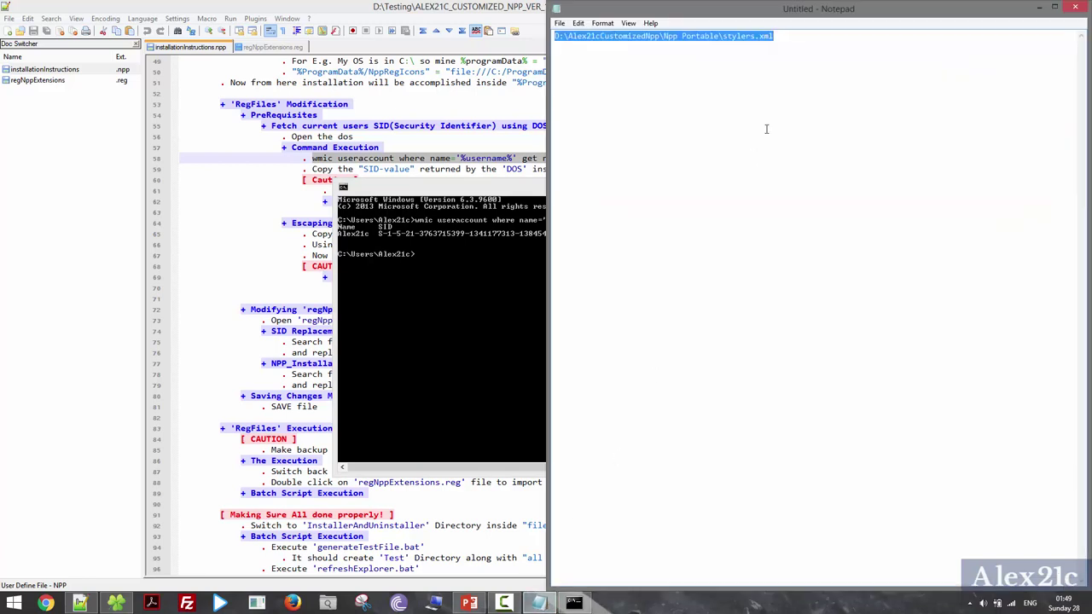
text(SID)
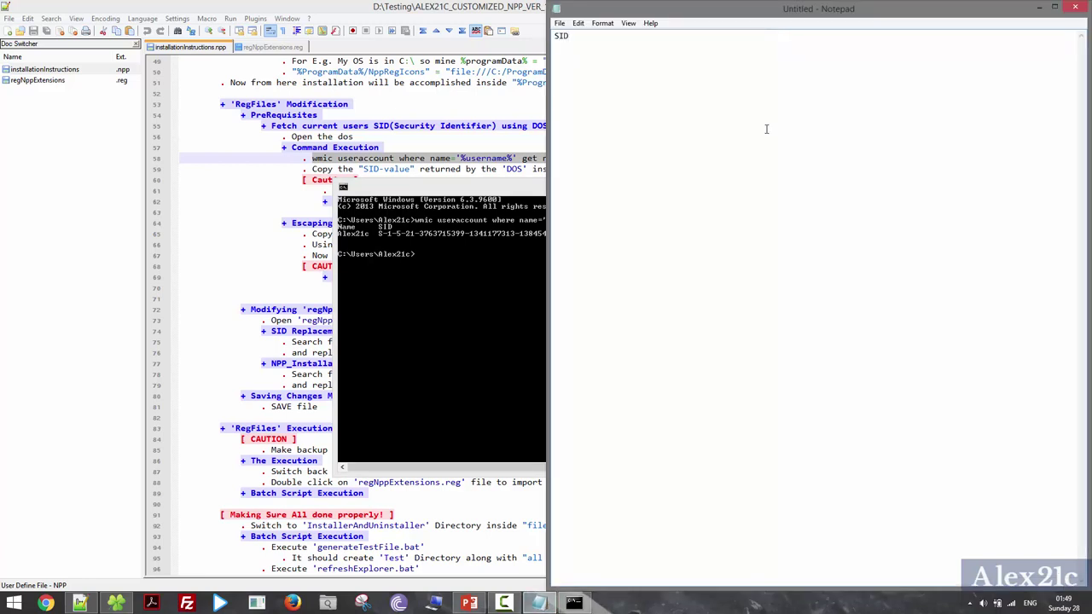
key(Return)
key(ctrl+v)
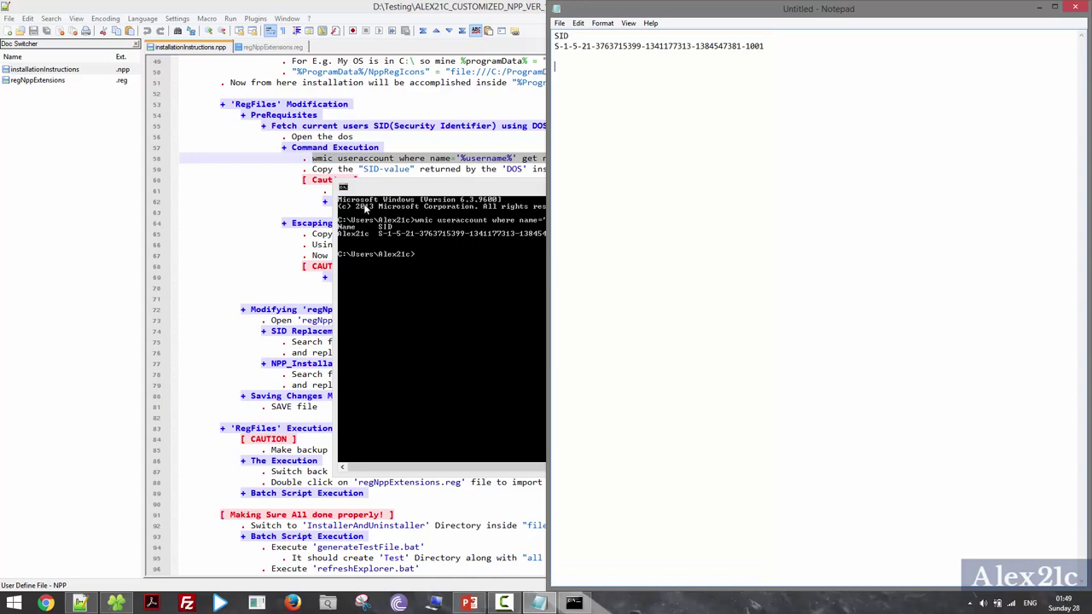
key(alt+Tab)
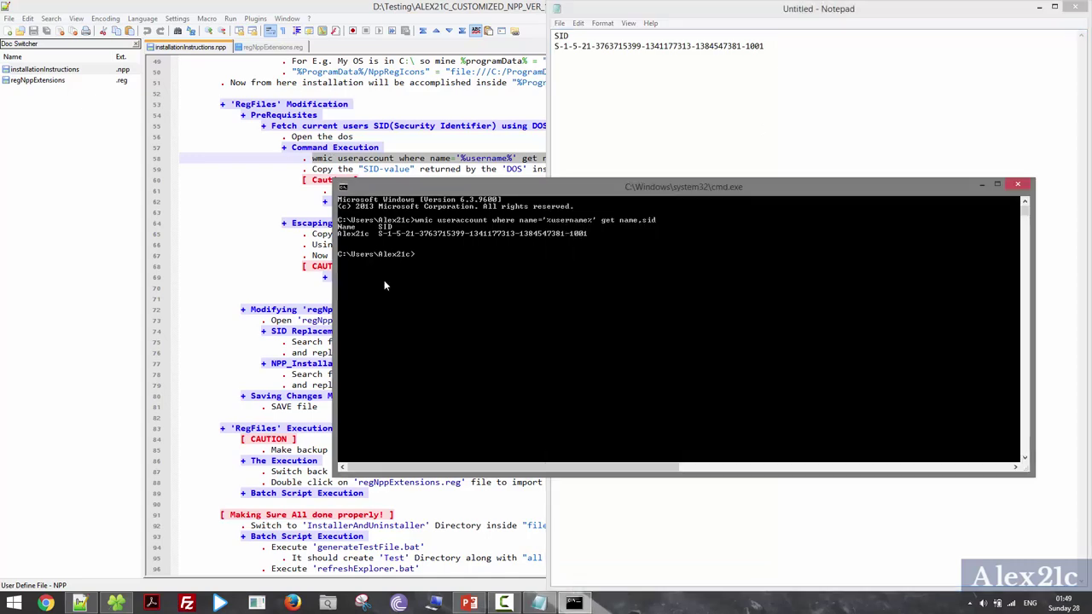
click(1038, 7)
Copy wmic useraccount get name,sid from the instructions, run it to list every account's SID, and close the Command Prompt.
drag(548, 186, 486, 349)
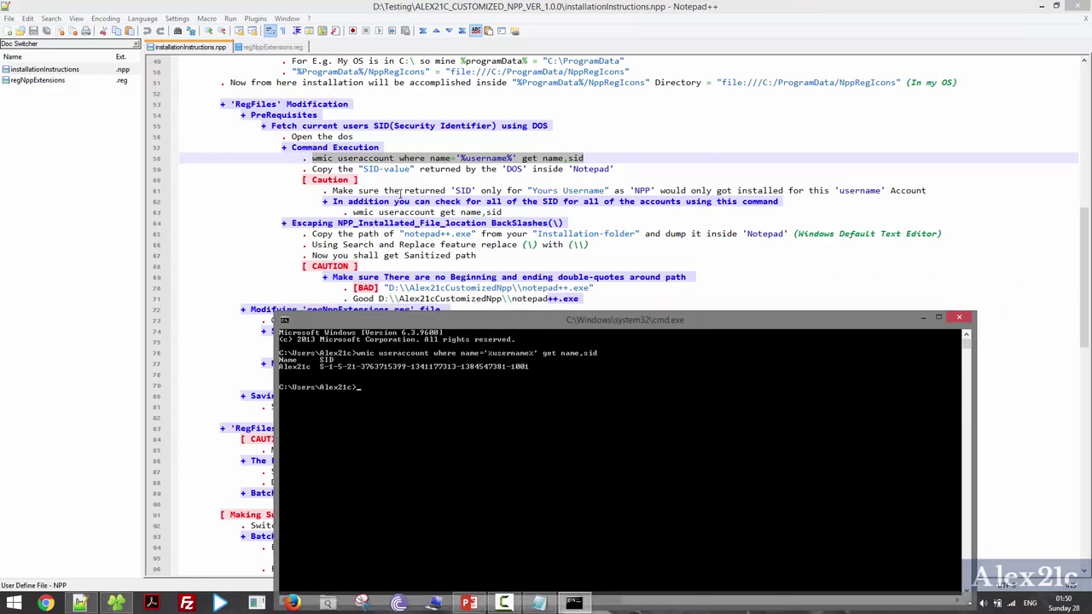
click(372, 244)
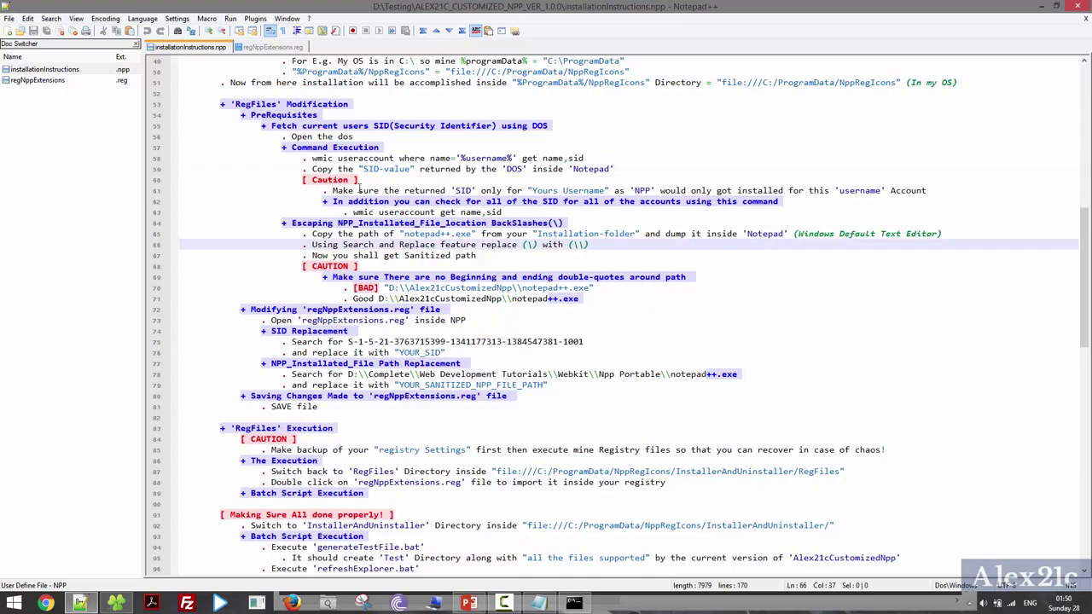
click(352, 212)
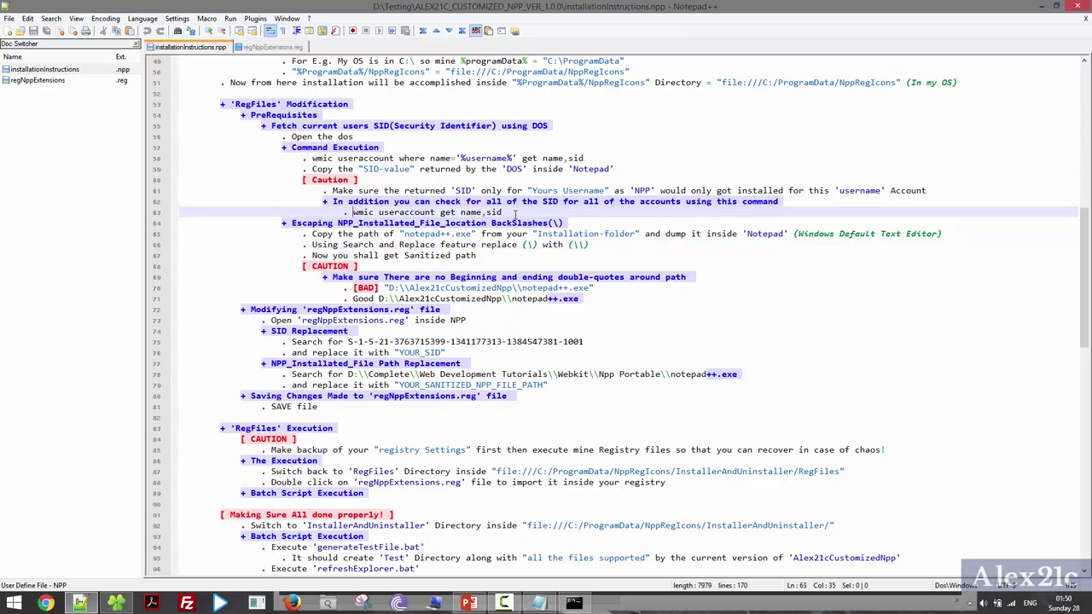
shift+click(515, 212)
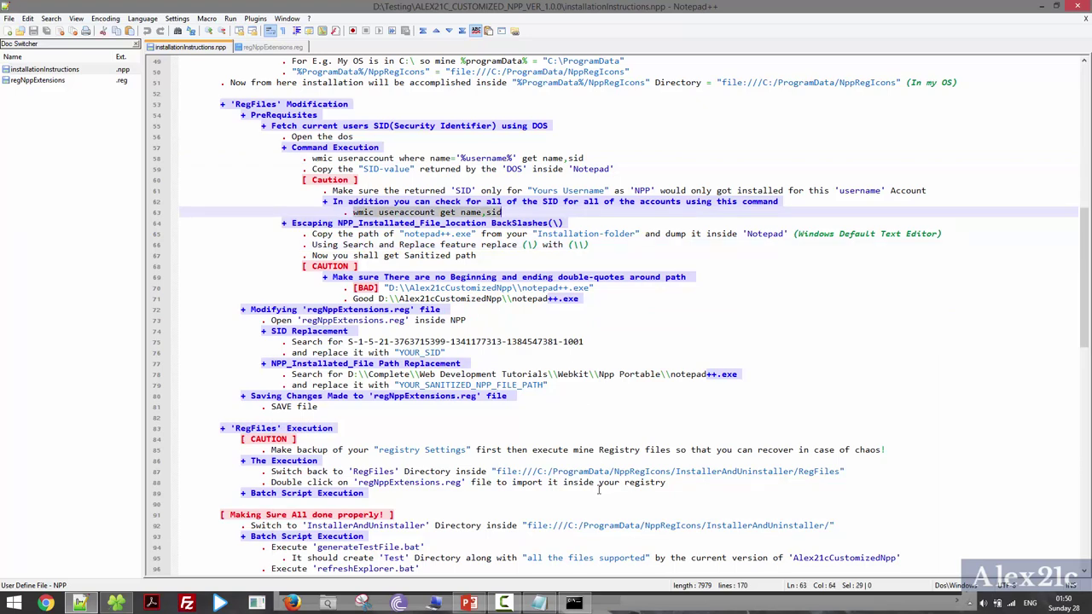
click(575, 602)
drag(606, 331, 602, 183)
right_click(554, 238)
click(599, 274)
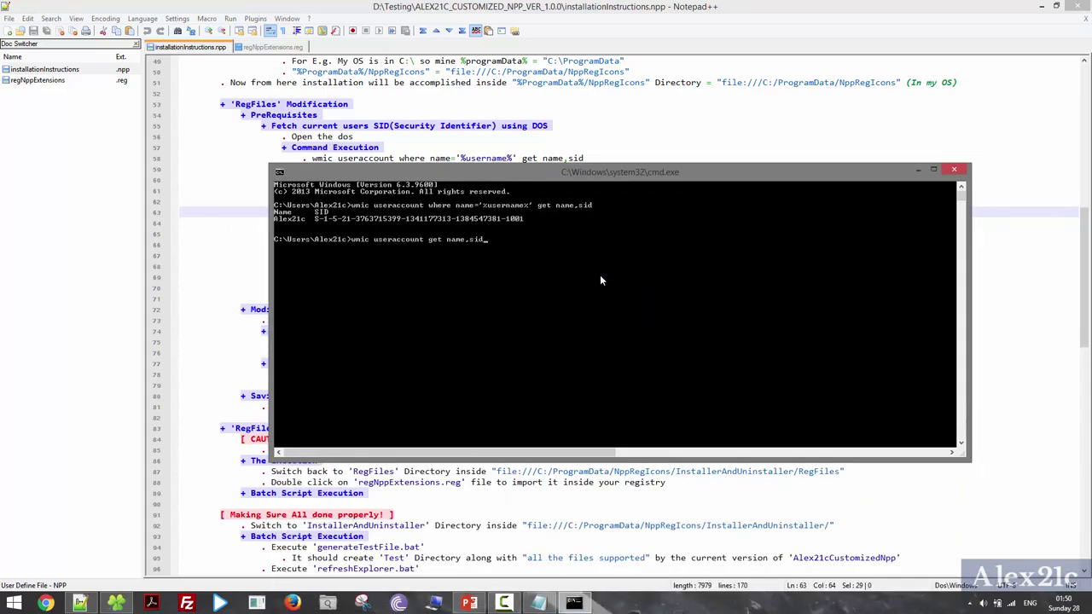
key(Return)
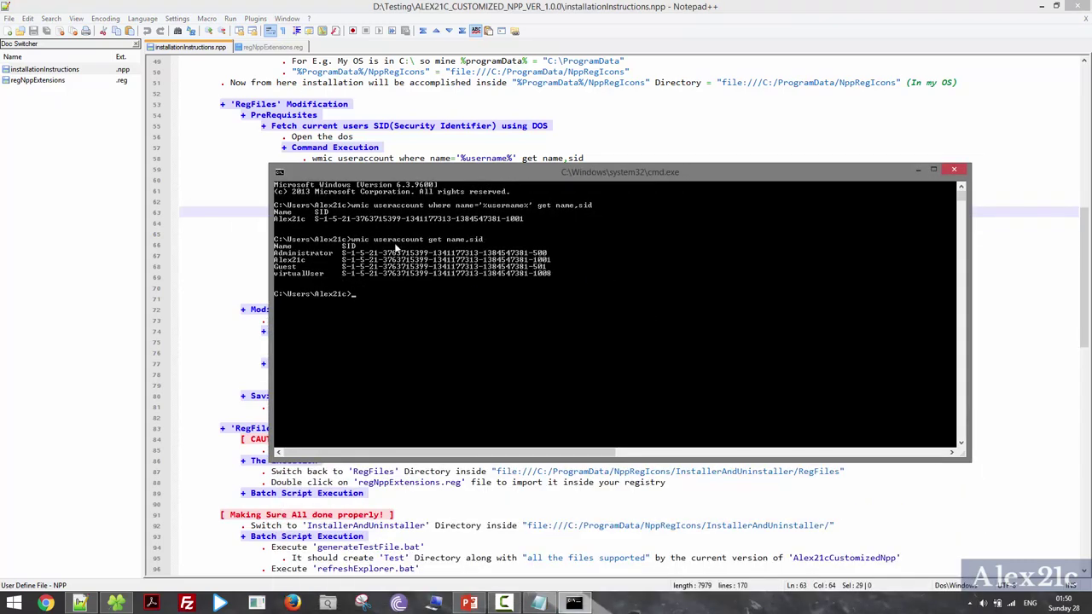
click(952, 171)
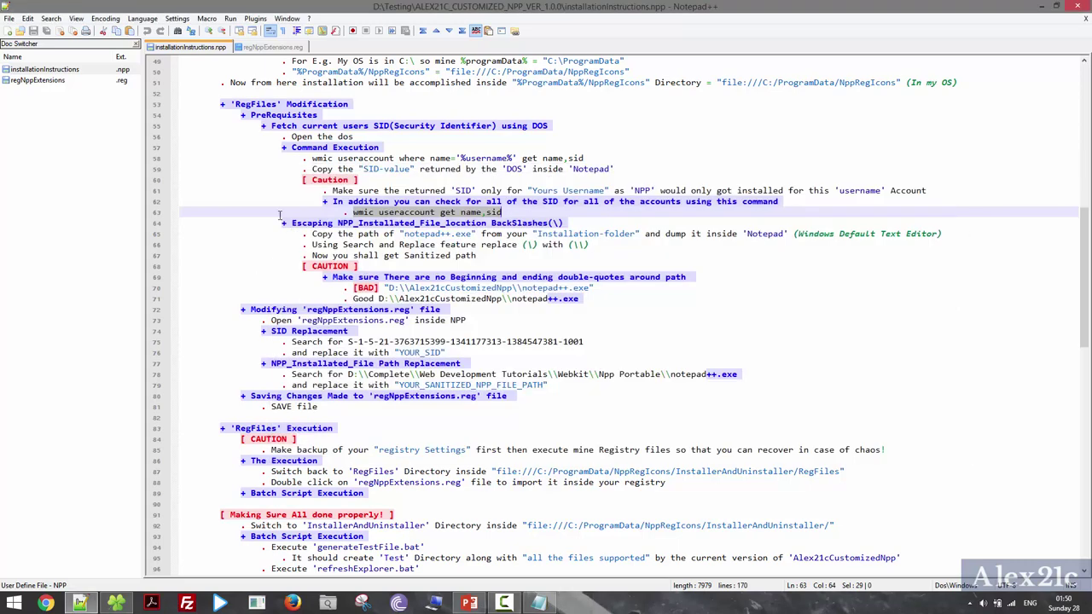
Switch to File Explorer and copy the full path of notepad++.exe in D:\Alex21cCustomizedNpp\Npp Portable.
click(272, 214)
scroll(364, 220, up, 3)
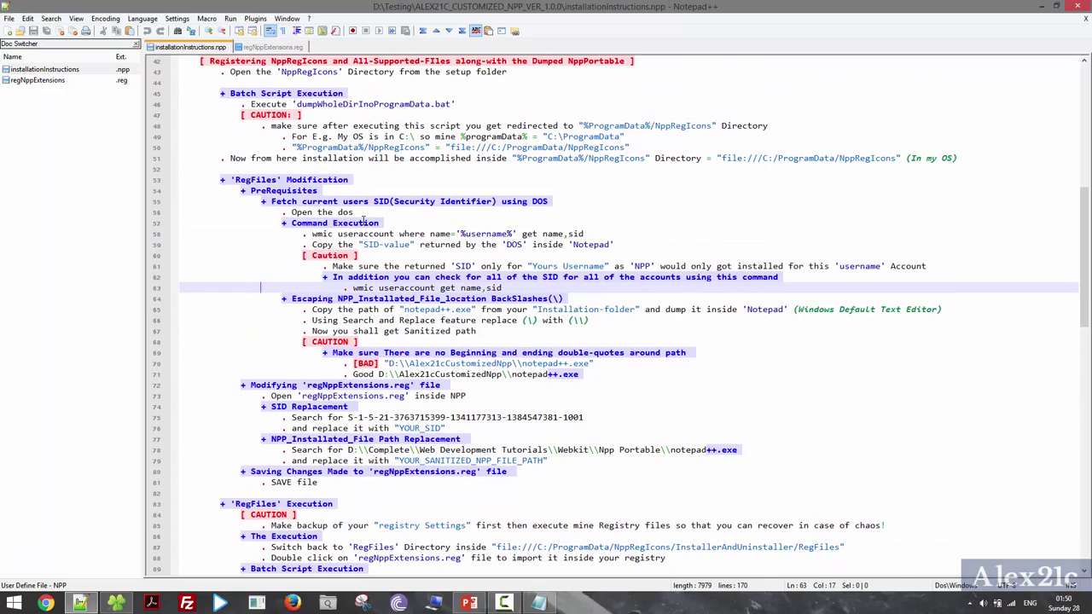
scroll(364, 220, up, 1)
click(115, 603)
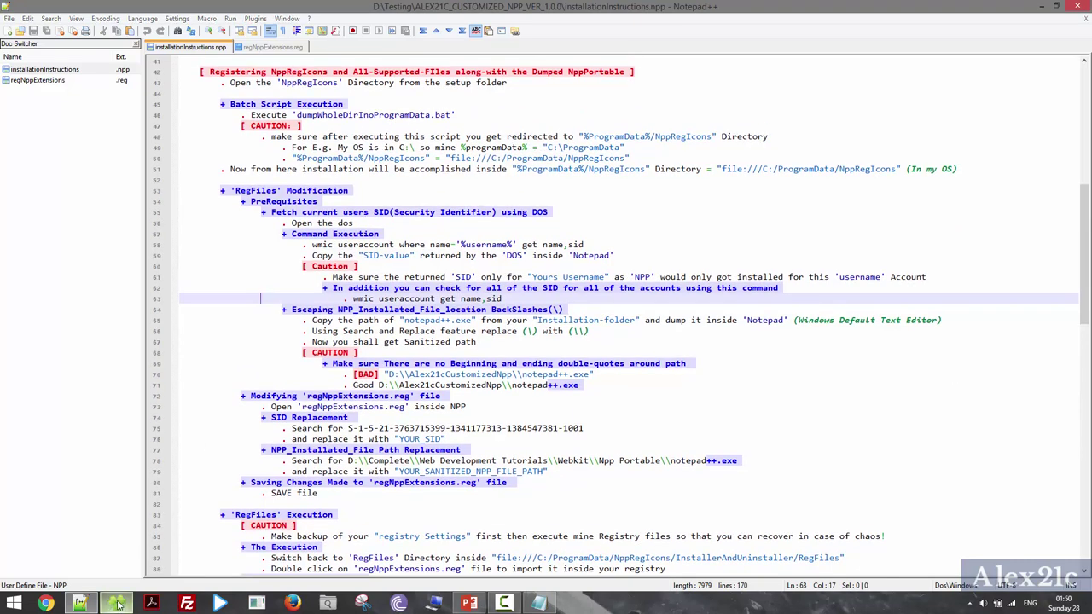
drag(940, 17, 831, 5)
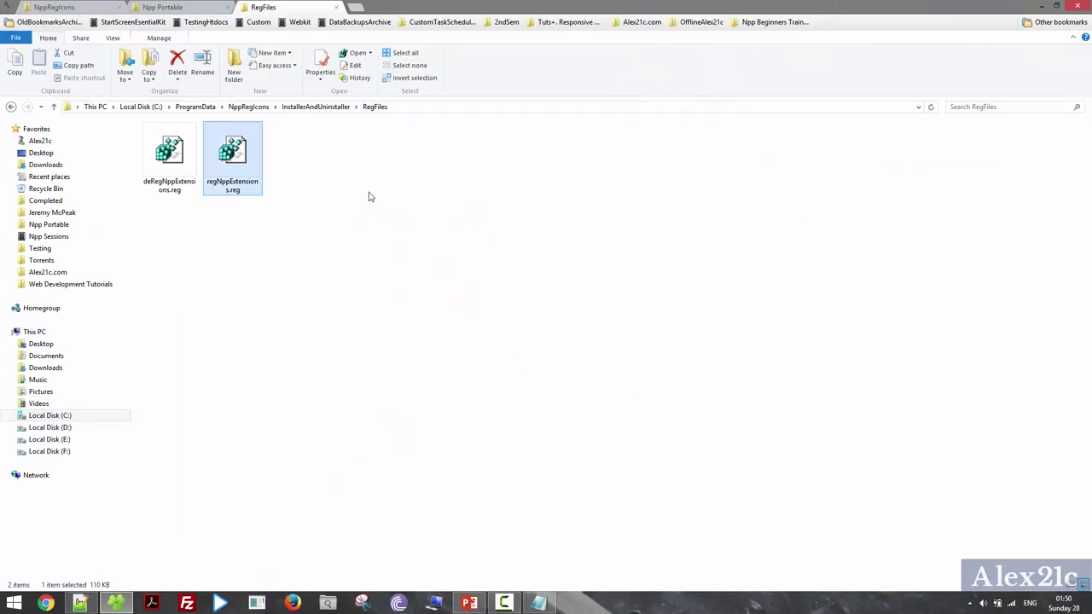
click(187, 6)
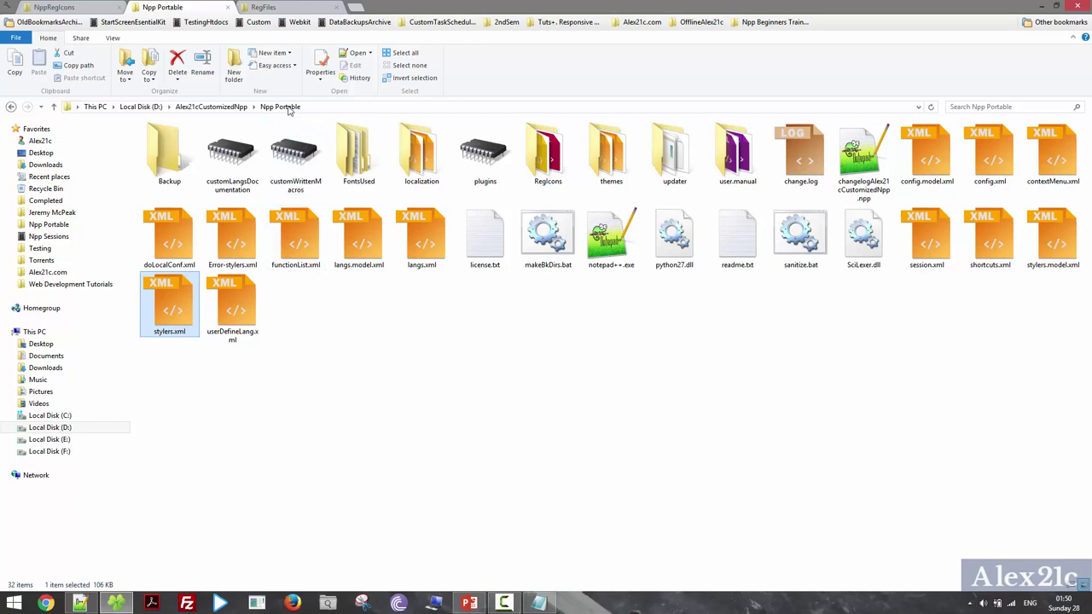
click(611, 265)
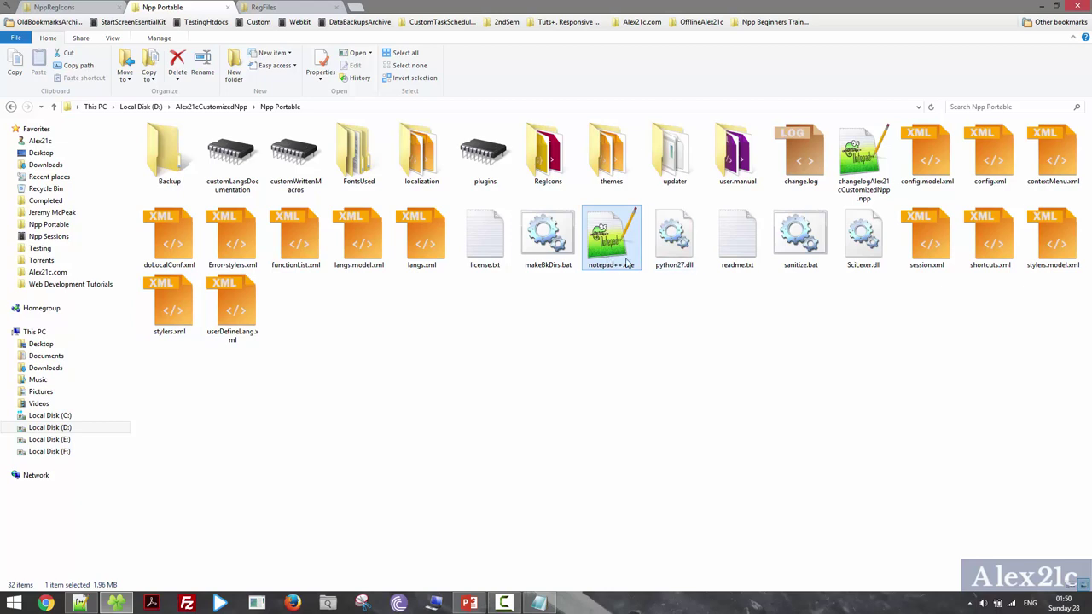
click(75, 65)
Add the heading BINARY FILE PATH below the SID in Notepad and paste the notepad++.exe path under it.
click(550, 606)
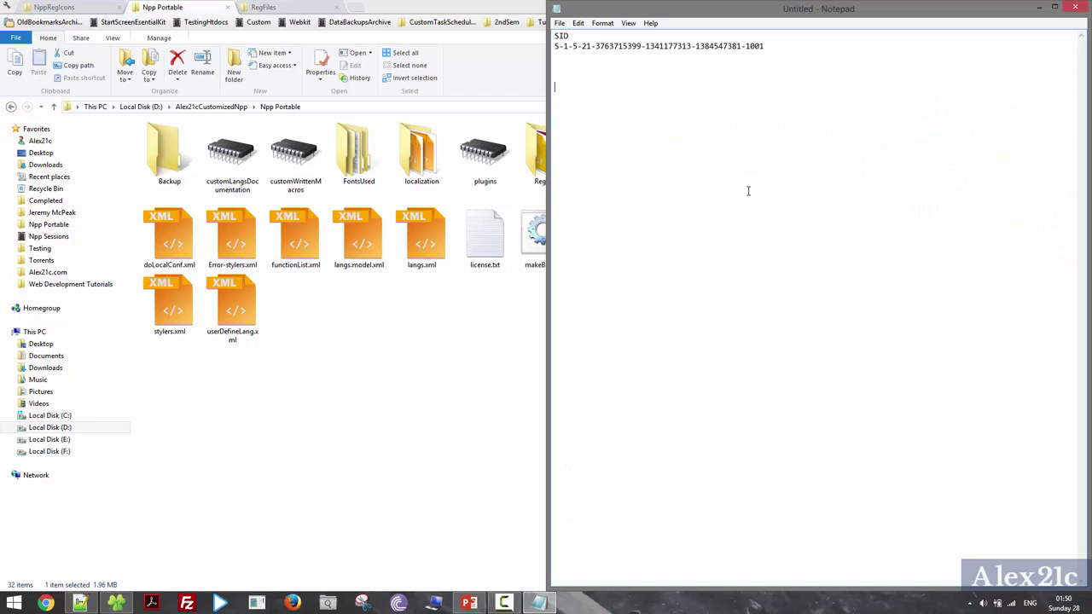
text(BINARY FILE PATH)
key(Return)
key(ctrl+v)
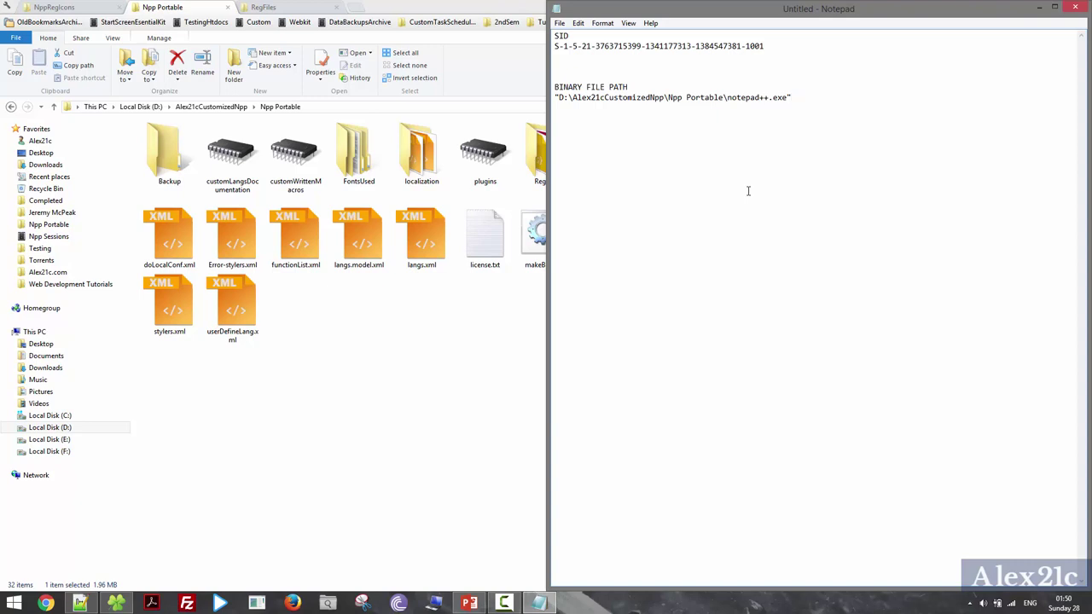
Remove the double quotes around the notepad++.exe path in Notepad and replace every \ with \\.
key(Home)
key(Delete)
key(shift+End)
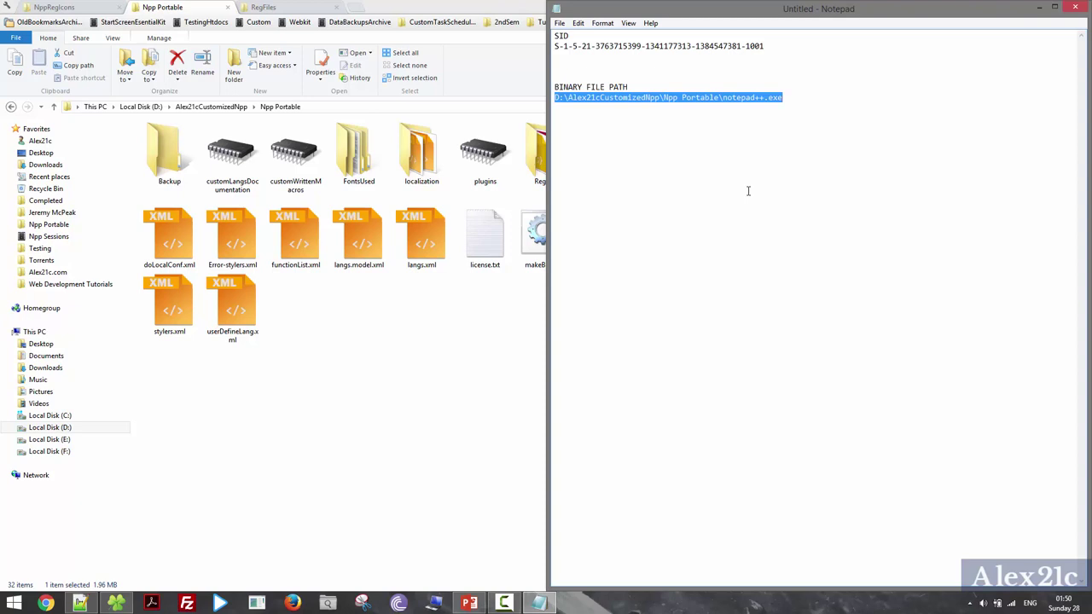
key(ctrl+h)
drag(668, 84, 442, 308)
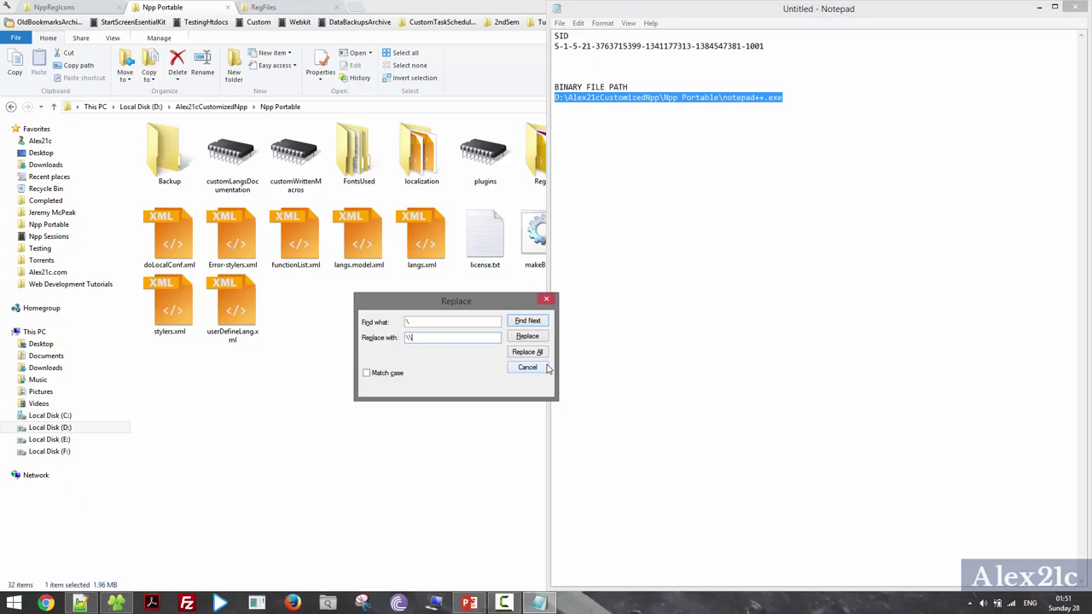
click(529, 353)
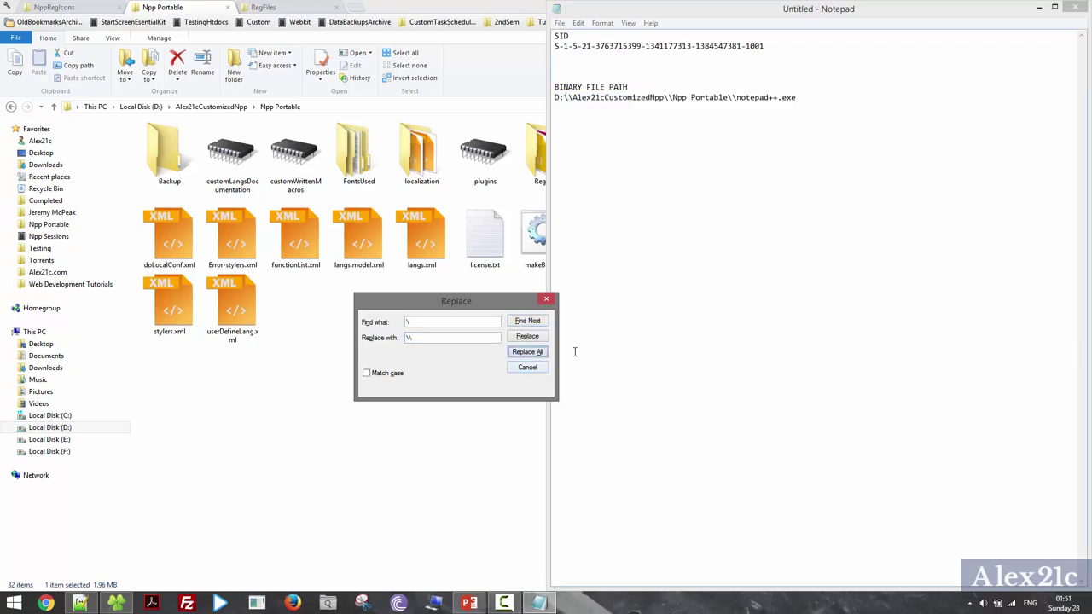
click(527, 367)
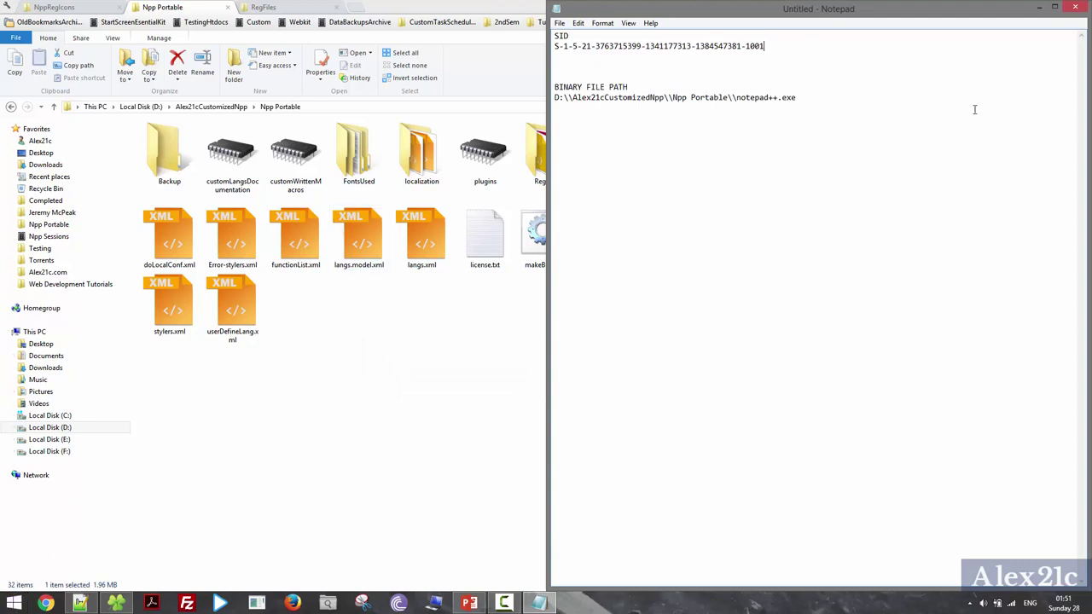
Copy the SID value from Notepad and switch to regNppExtensions.reg in Notepad++.
key(shift+Home)
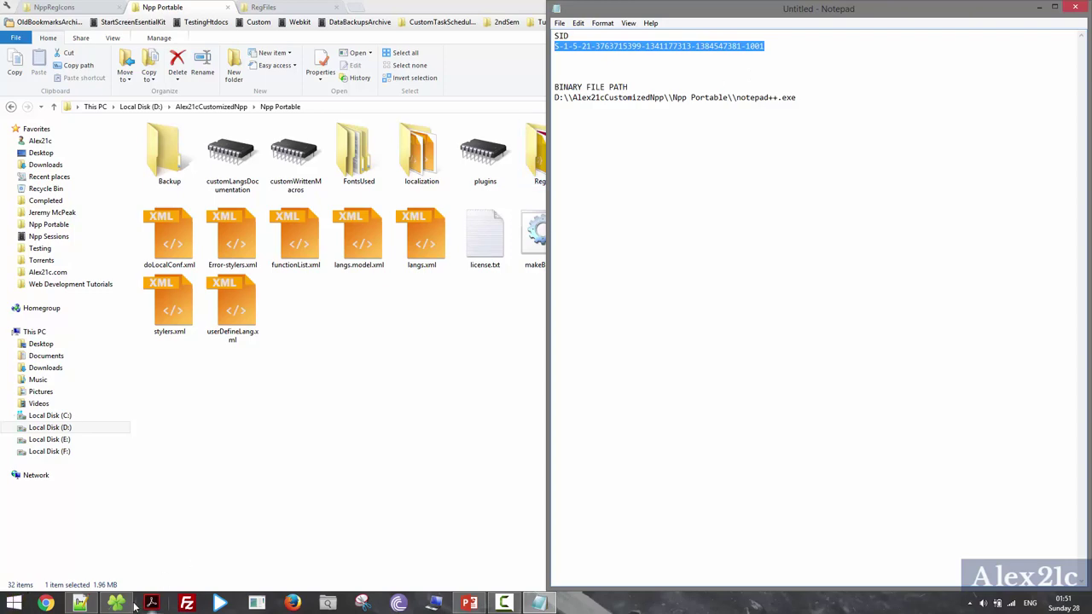
click(81, 602)
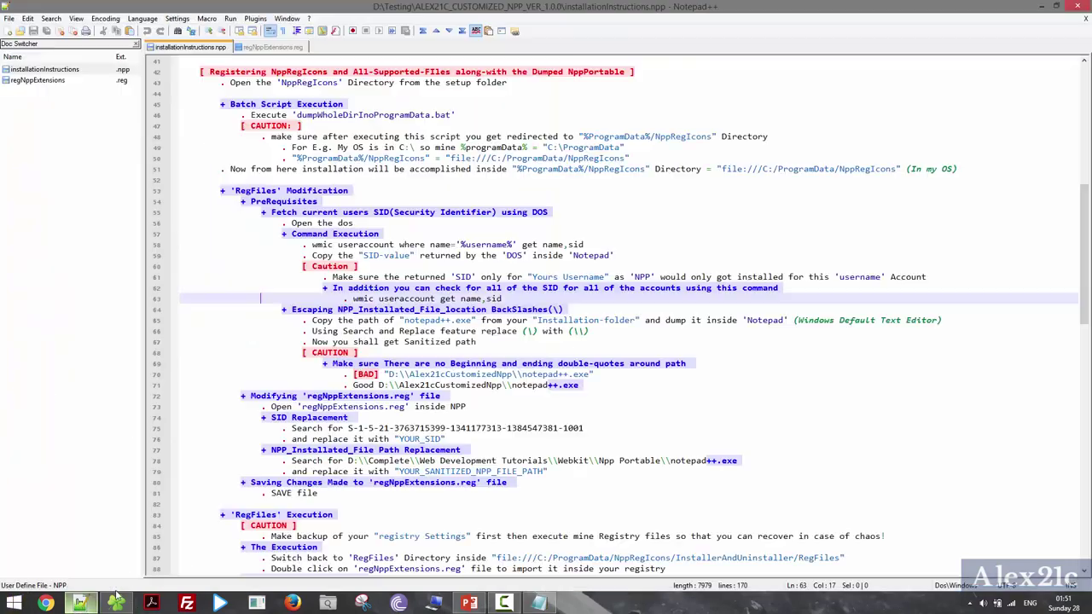
click(261, 48)
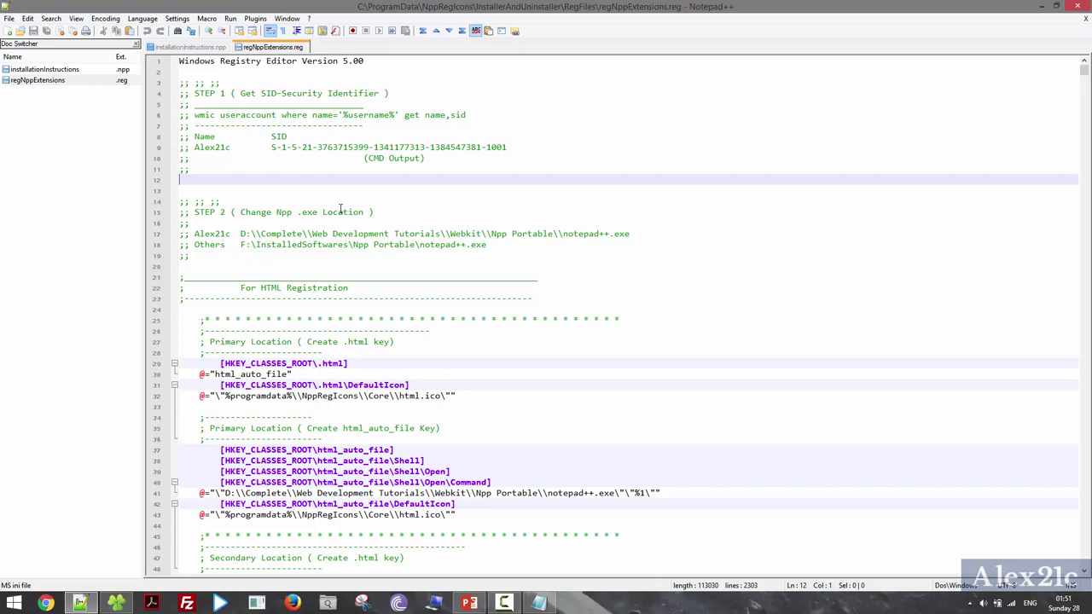
Replace all occurrences of the STEP 1 sample SID in regNppExtensions.reg with the SID copied from Notepad.
key(ctrl+h)
key(ctrl+v)
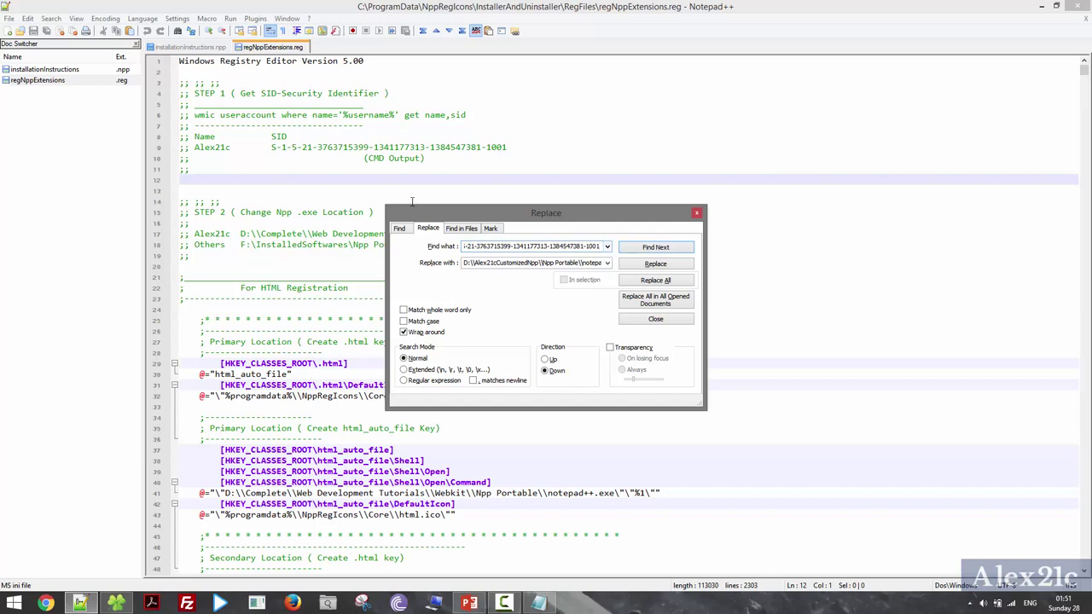
click(514, 148)
shift+click(267, 147)
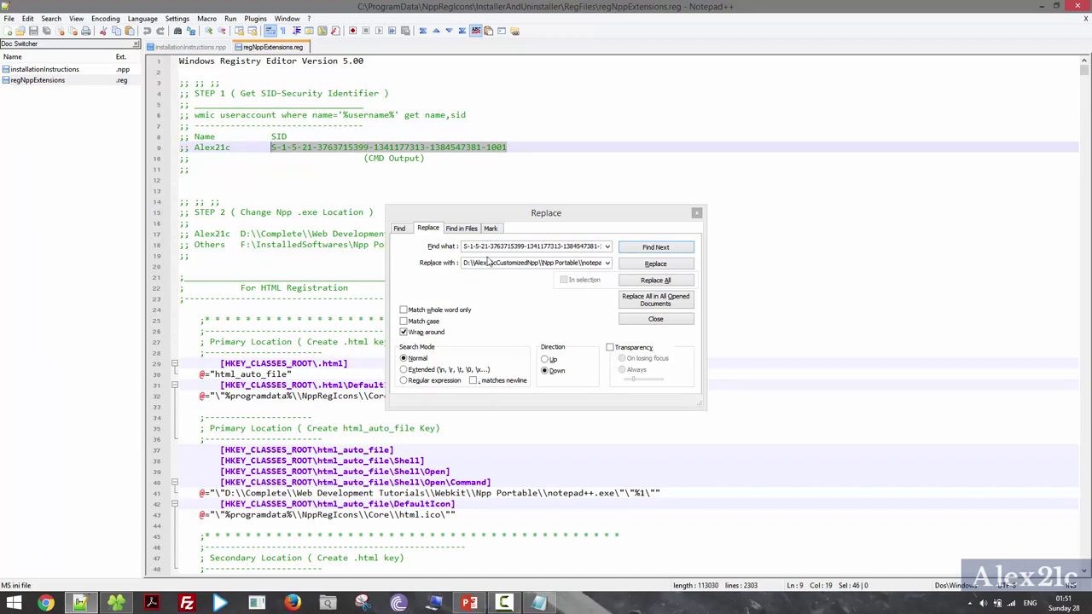
click(570, 239)
key(ctrl+v)
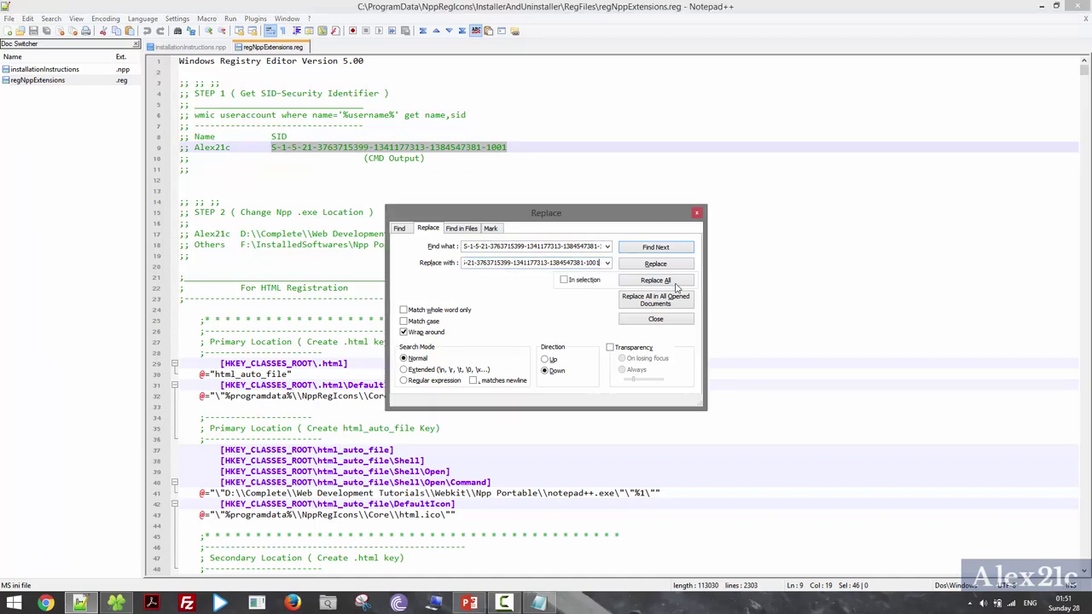
click(675, 285)
click(339, 193)
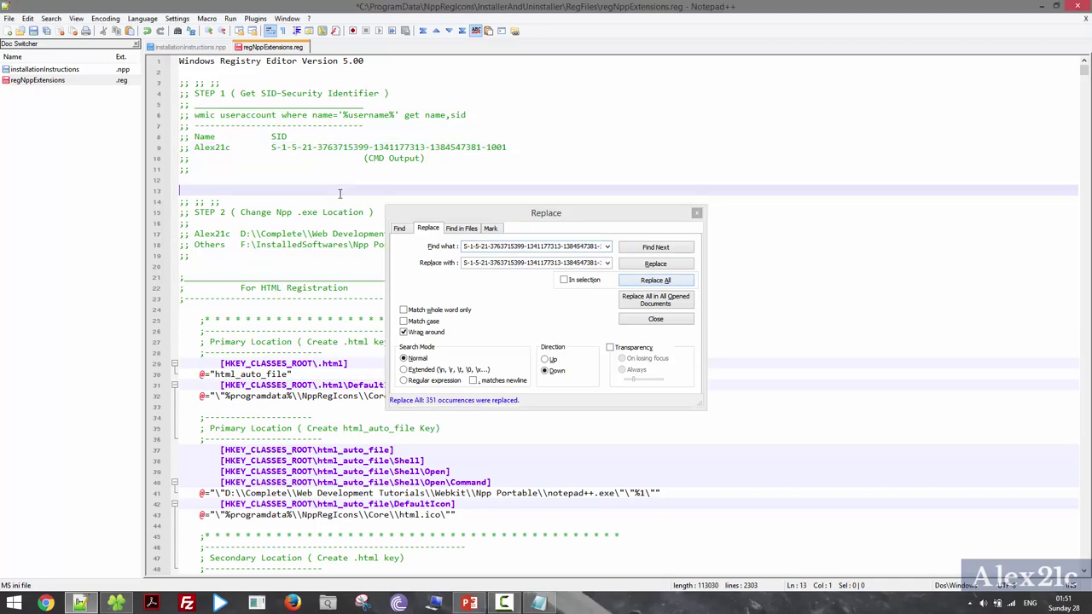
Copy the old notepad++.exe path from the Alex21c line under STEP 2 and paste it as the replacement text.
scroll(338, 194, down, 2)
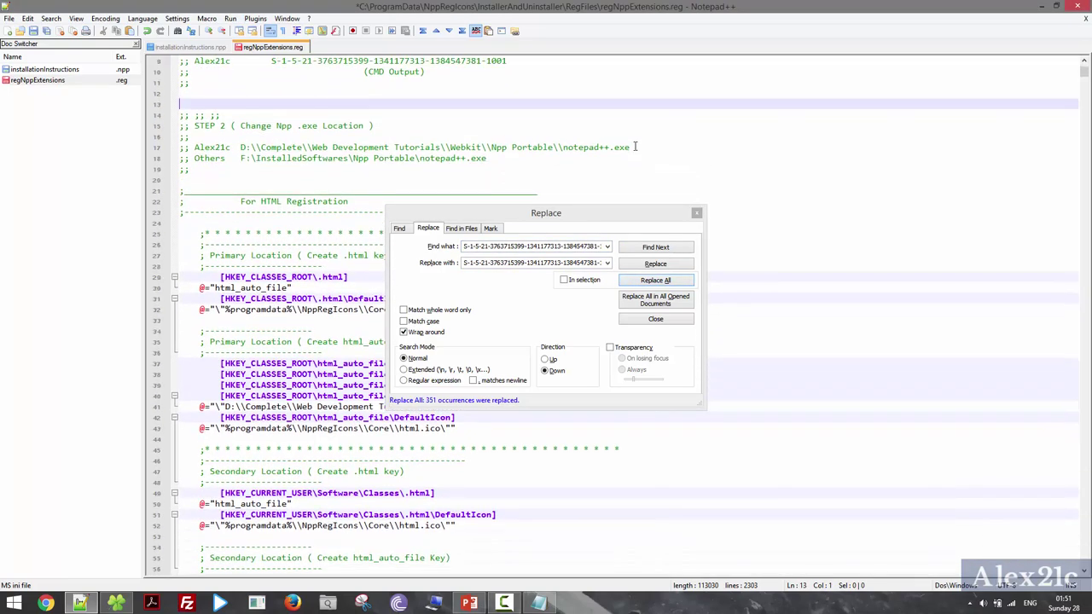
click(634, 147)
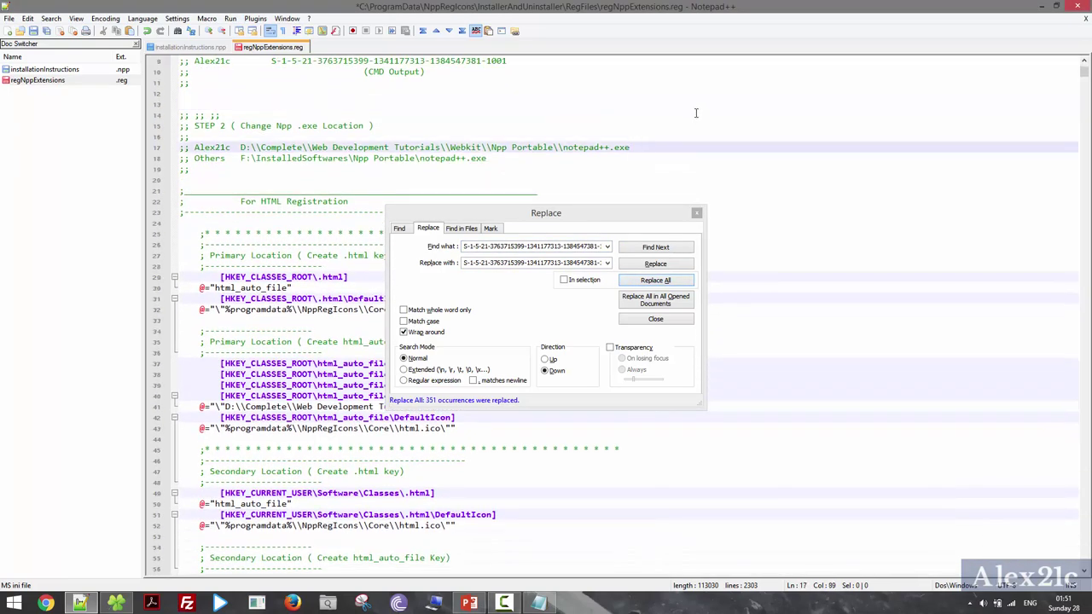
shift+click(241, 147)
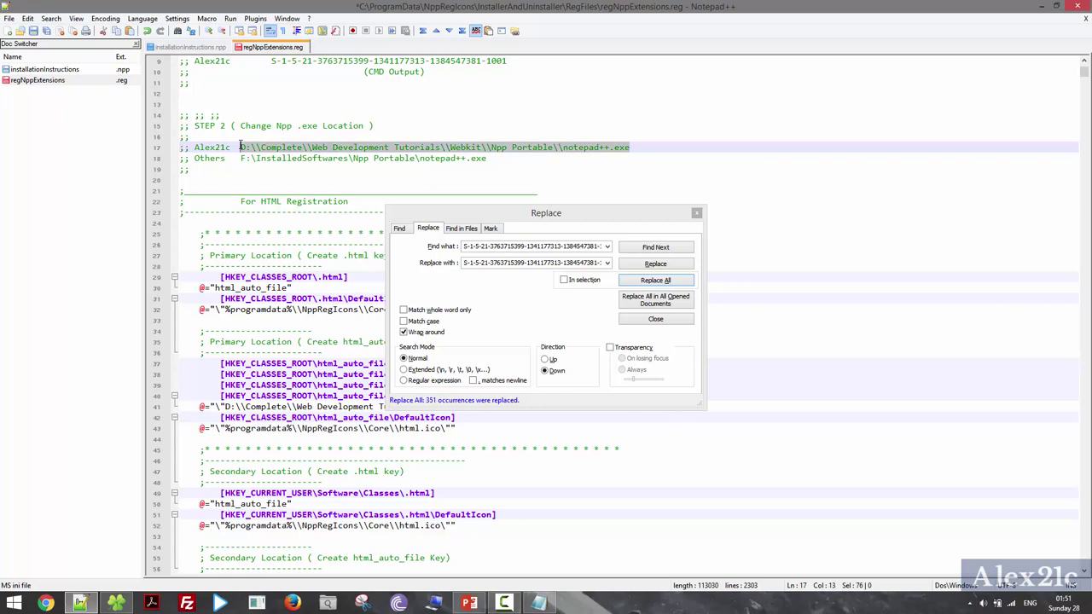
click(500, 260)
drag(501, 261, 593, 258)
key(Delete)
key(ctrl+v)
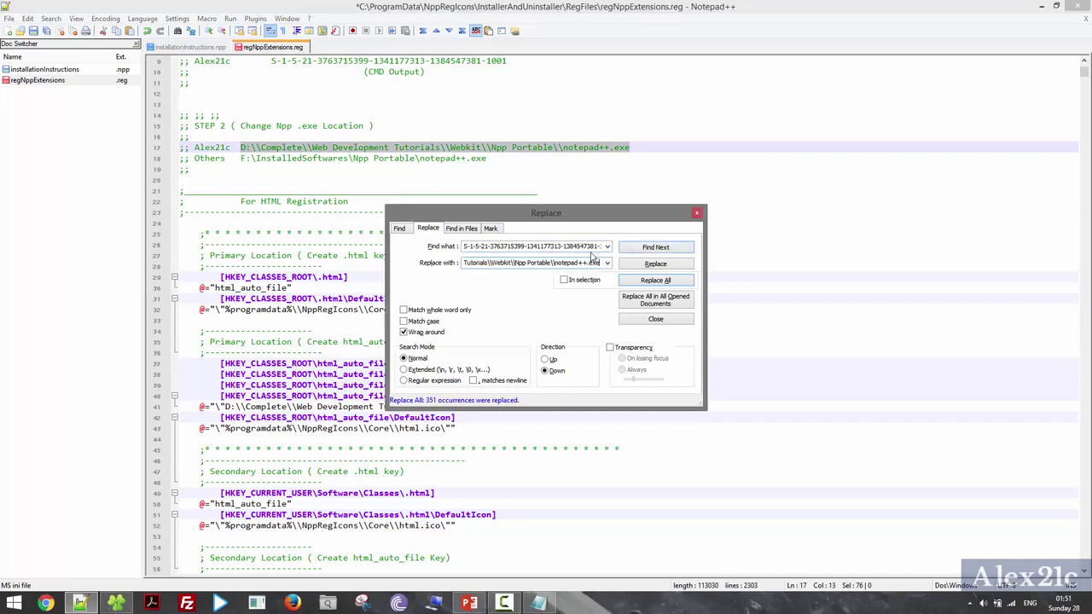
Copy the escaped notepad++.exe path under BINARY FILE PATH in Notepad and minimize Notepad.
click(538, 603)
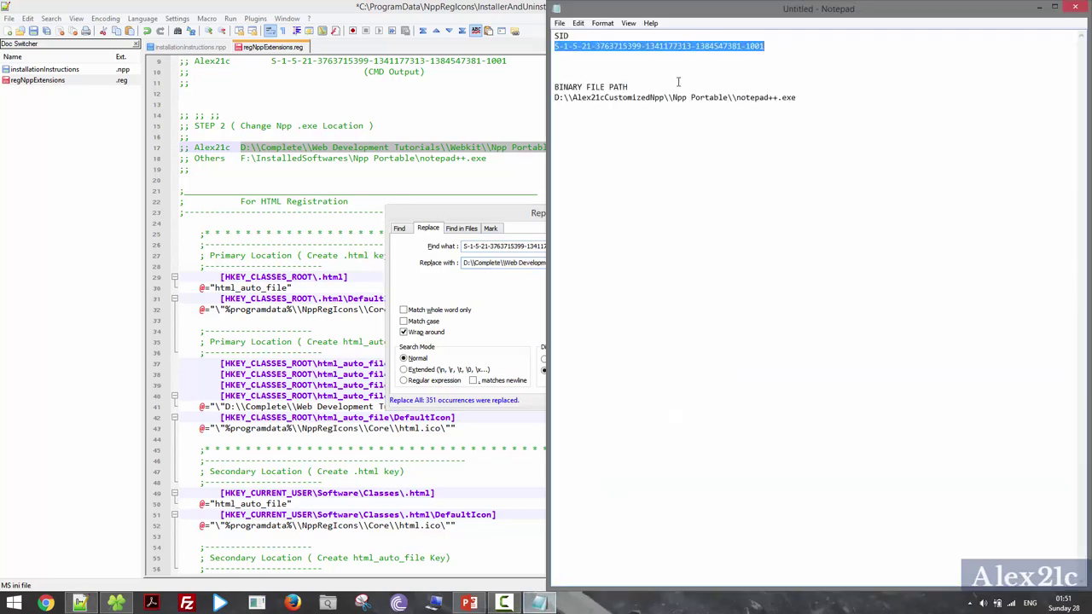
click(796, 94)
key(shift+Home)
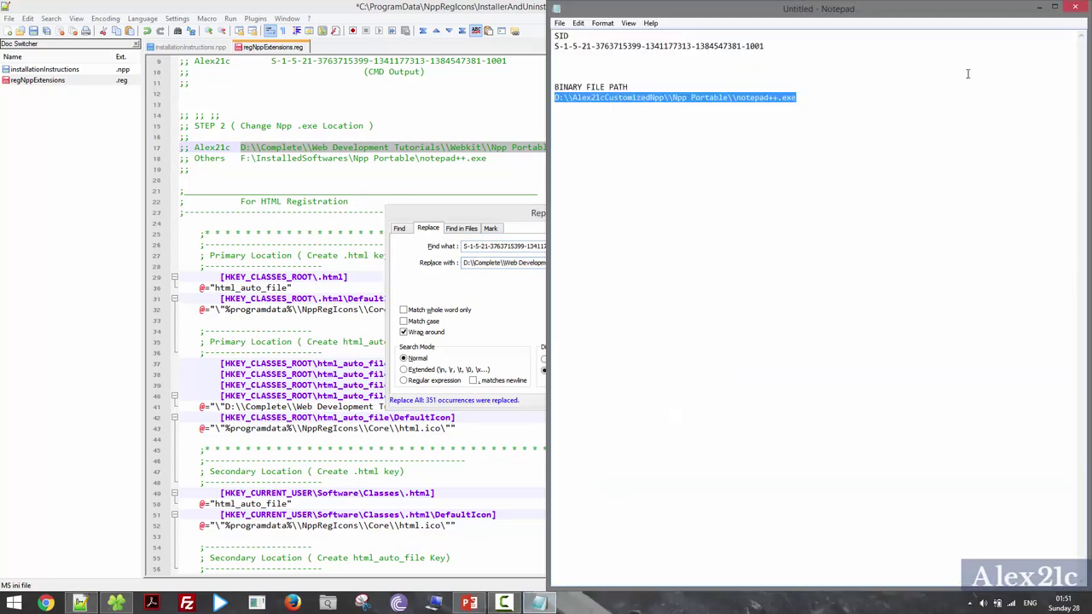
click(1038, 7)
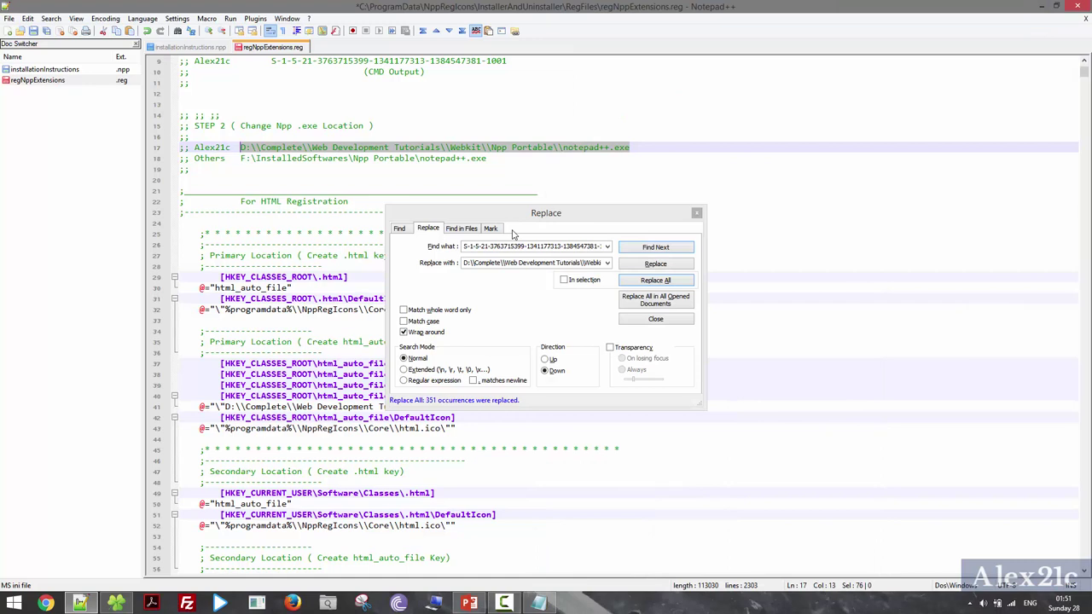
Try replacing all occurrences of the old STEP 2 path with D:\\Alex21cCustomizedNpp\\Npp Portable\\notepad++.exe, and undo the replacement.
click(572, 246)
key(ctrl+a)
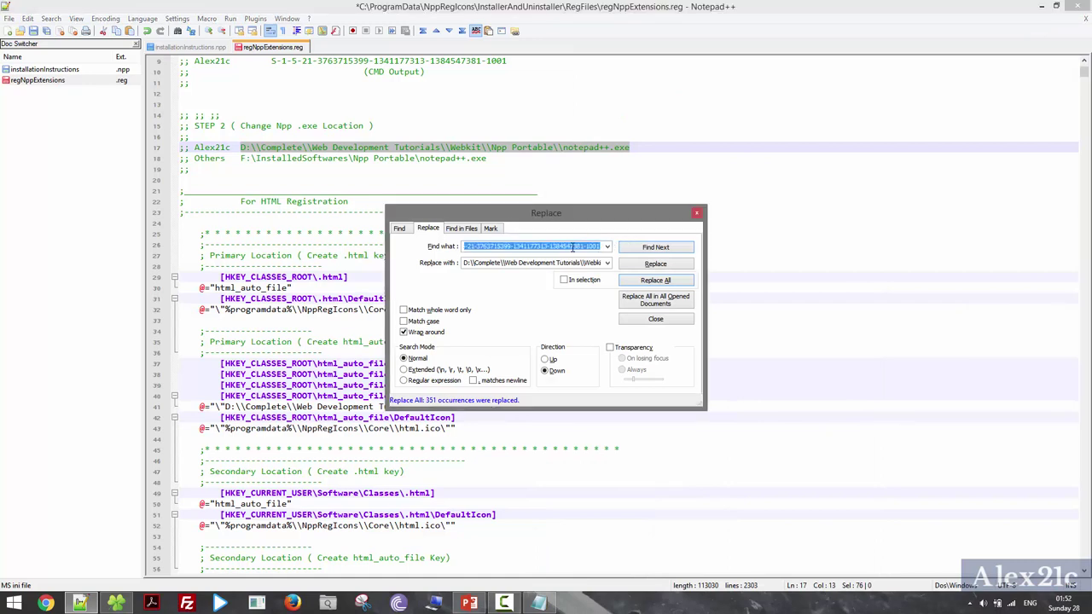
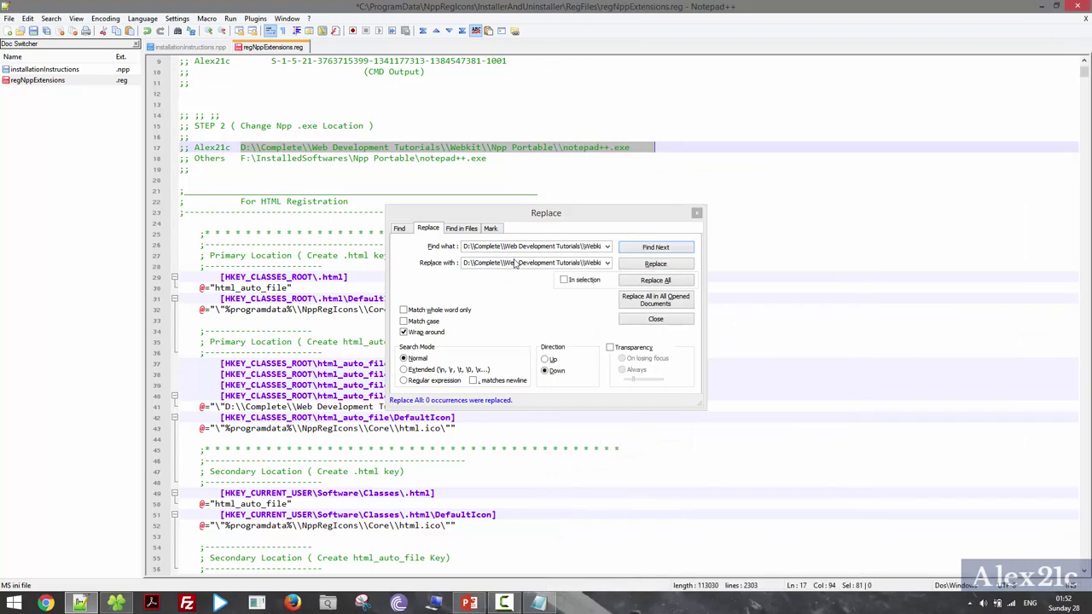
click(633, 236)
text(D:\\Alex21cCustomizedNpp\\Npp Portable\\notepad++.exe)
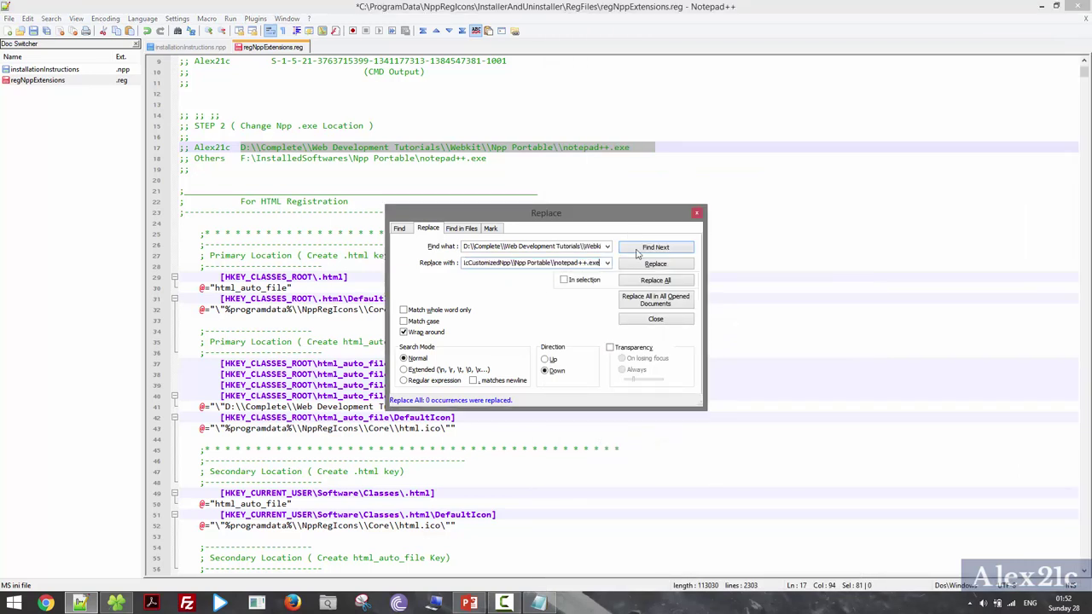
click(646, 280)
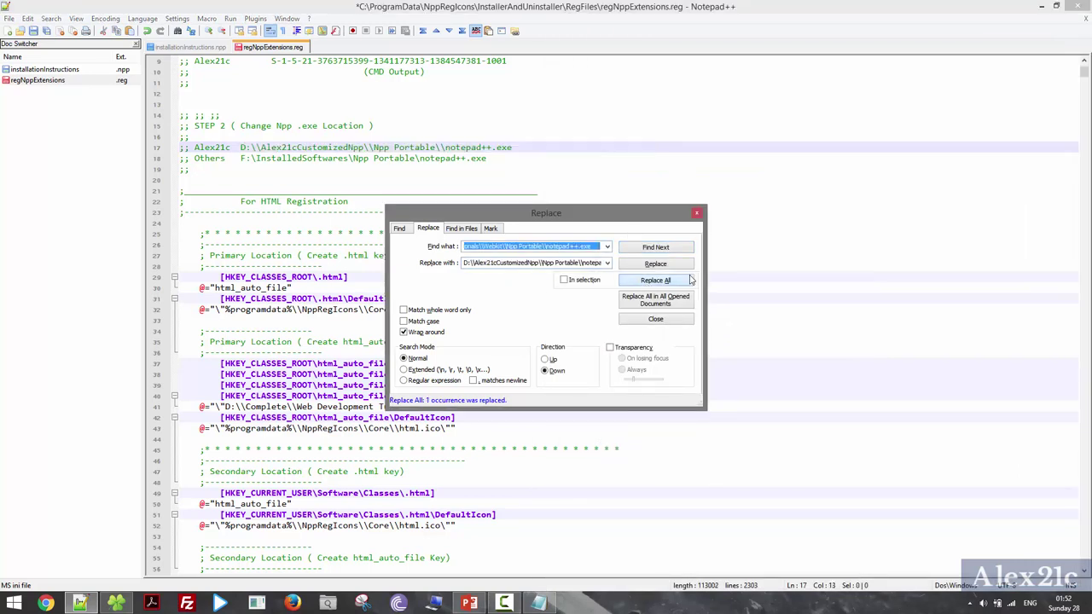
click(546, 161)
key(ctrl+z)
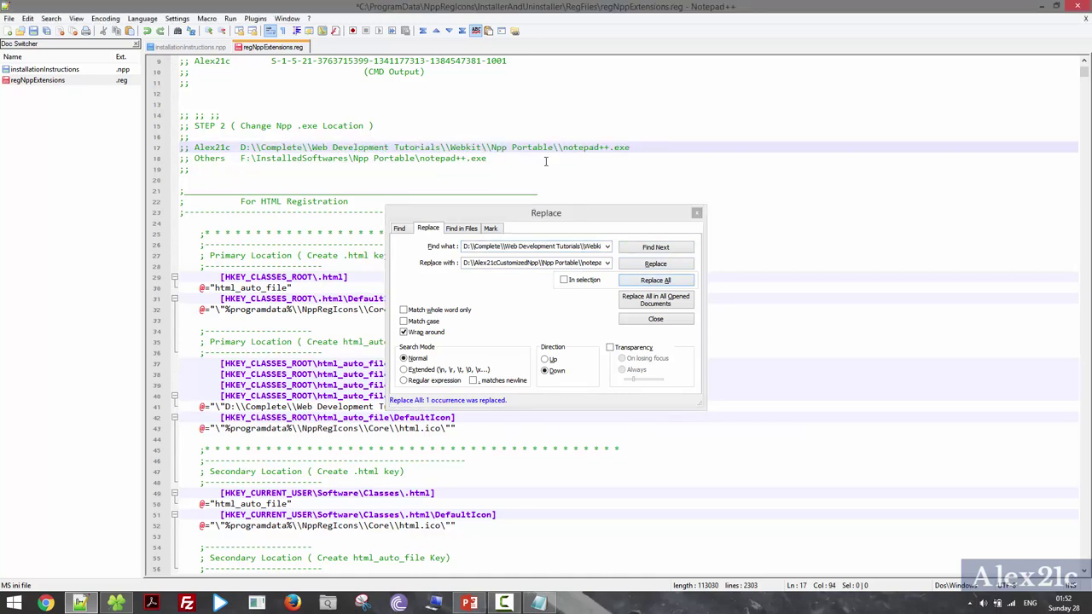
Select the old notepad++.exe path in the html_auto_file open command and clear the Replace dialog's search text.
click(540, 604)
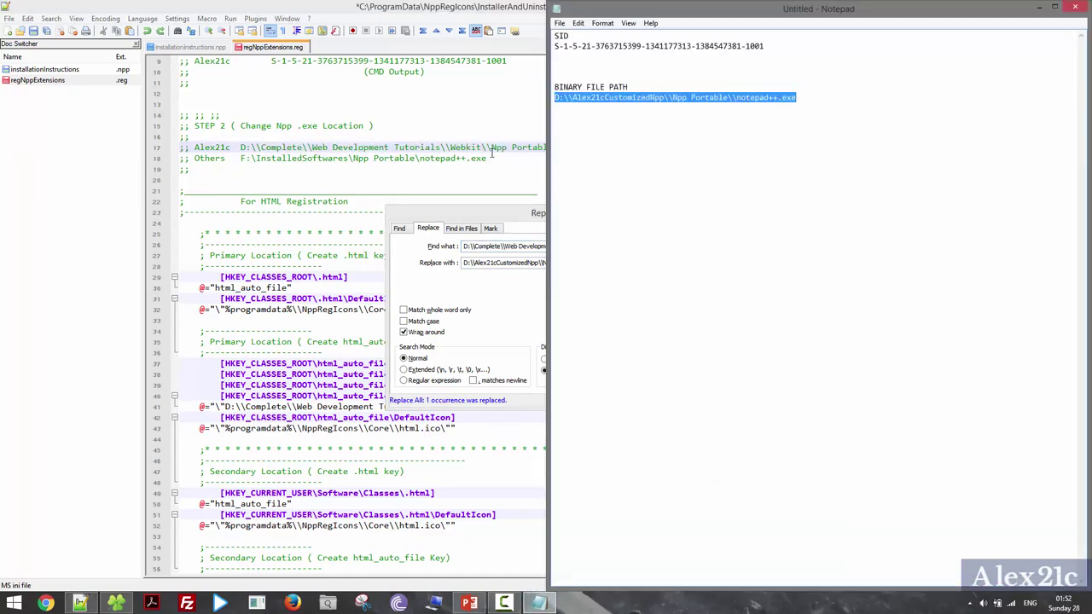
click(435, 148)
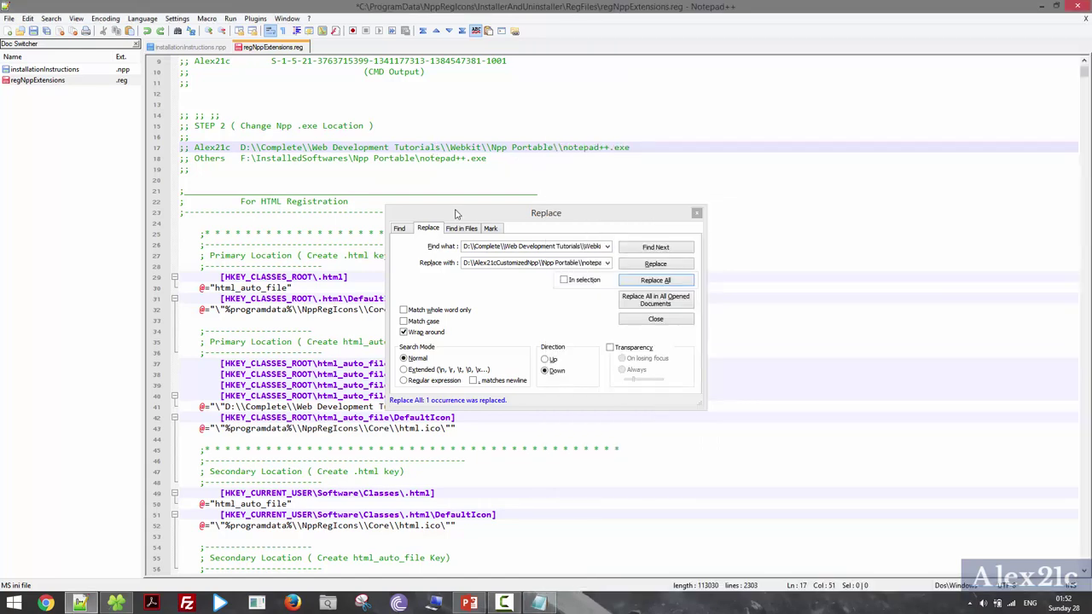
drag(488, 220, 714, 156)
click(467, 287)
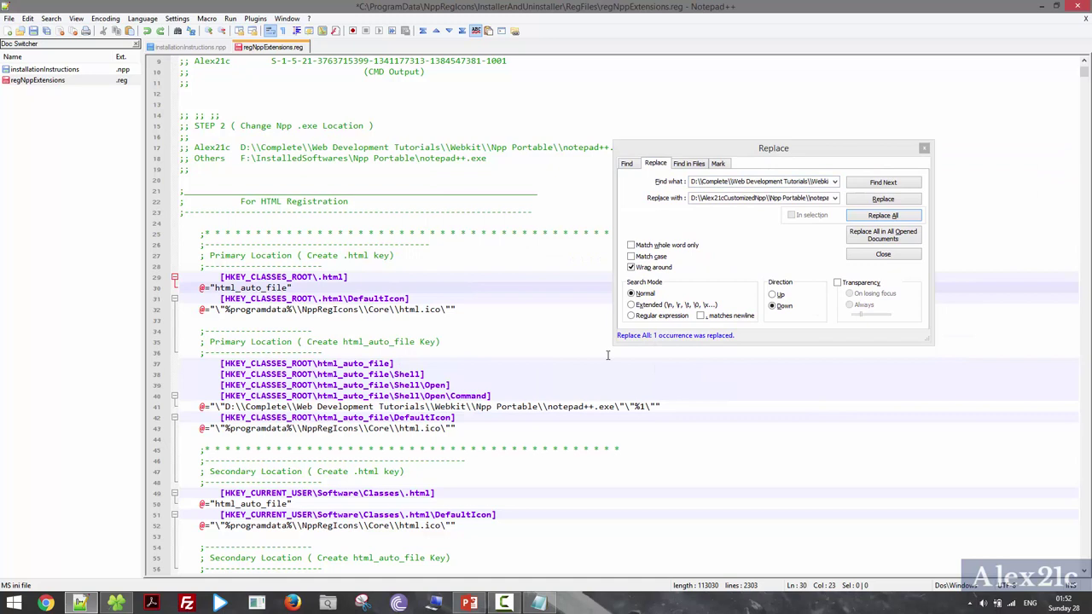
click(617, 408)
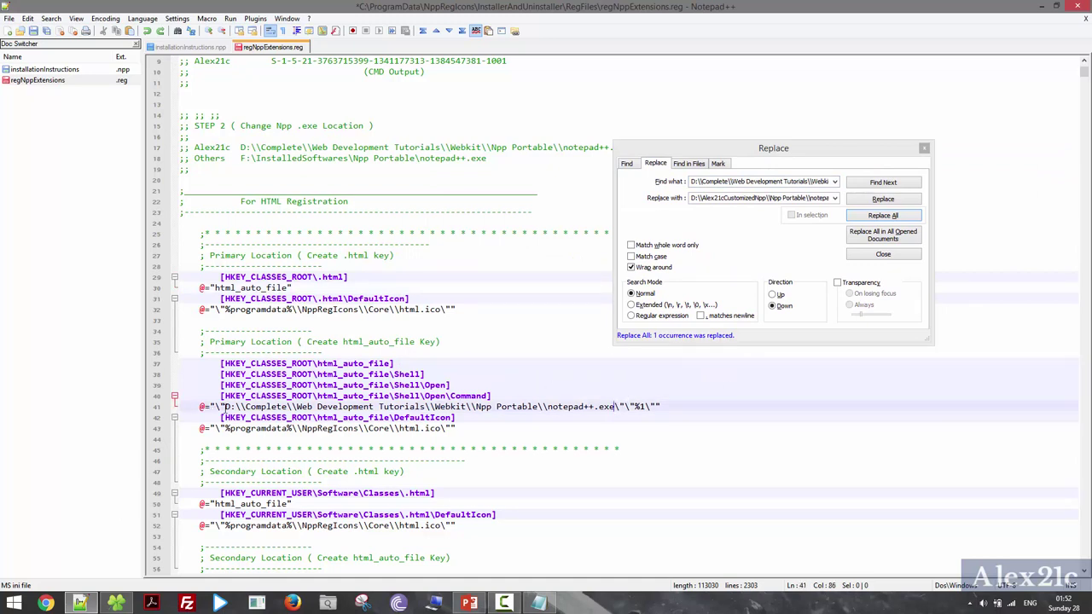
shift+click(223, 407)
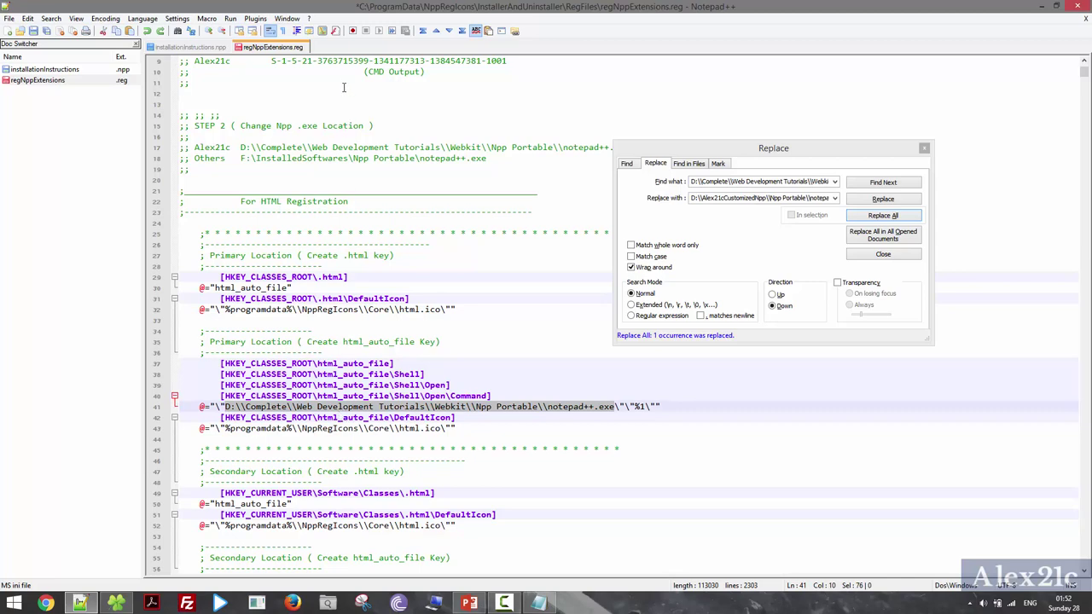
click(736, 181)
key(ctrl+a)
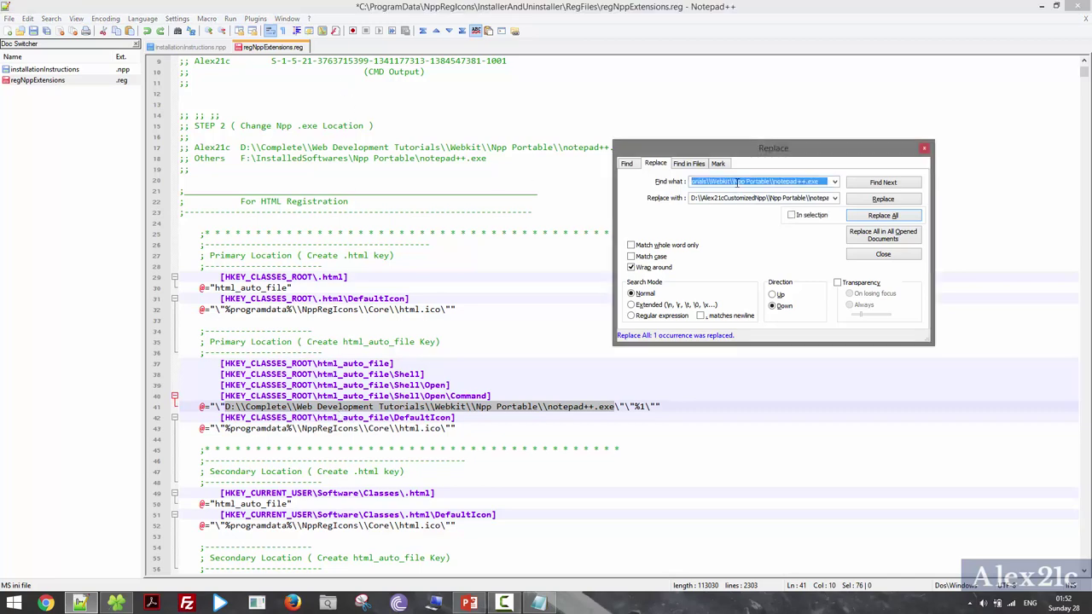
key(BackSpace)
click(542, 103)
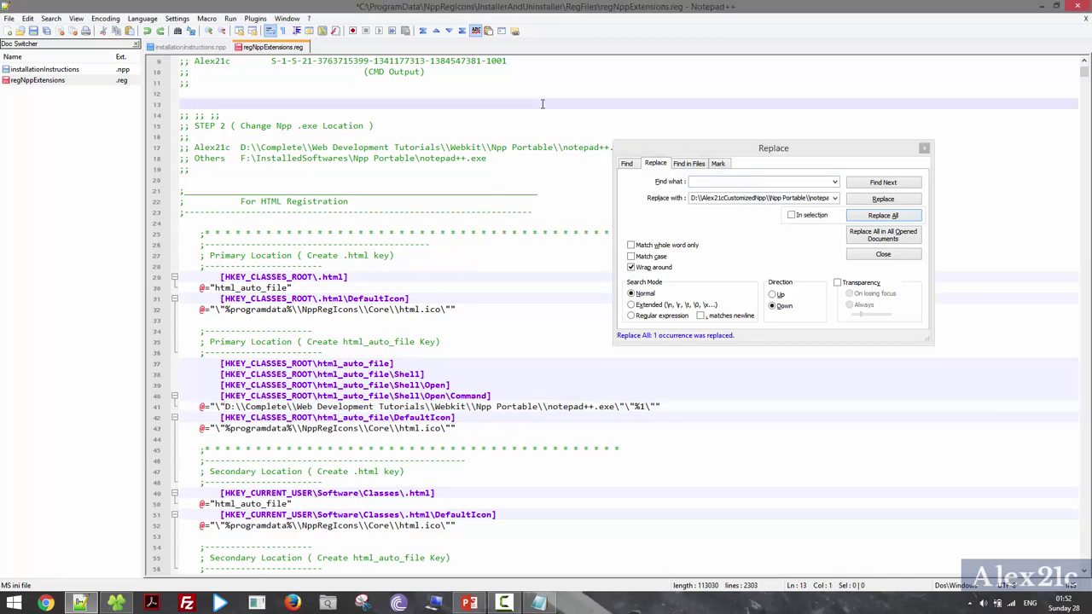
scroll(542, 103, up, 3)
scroll(541, 103, down, 1)
scroll(541, 103, up, 1)
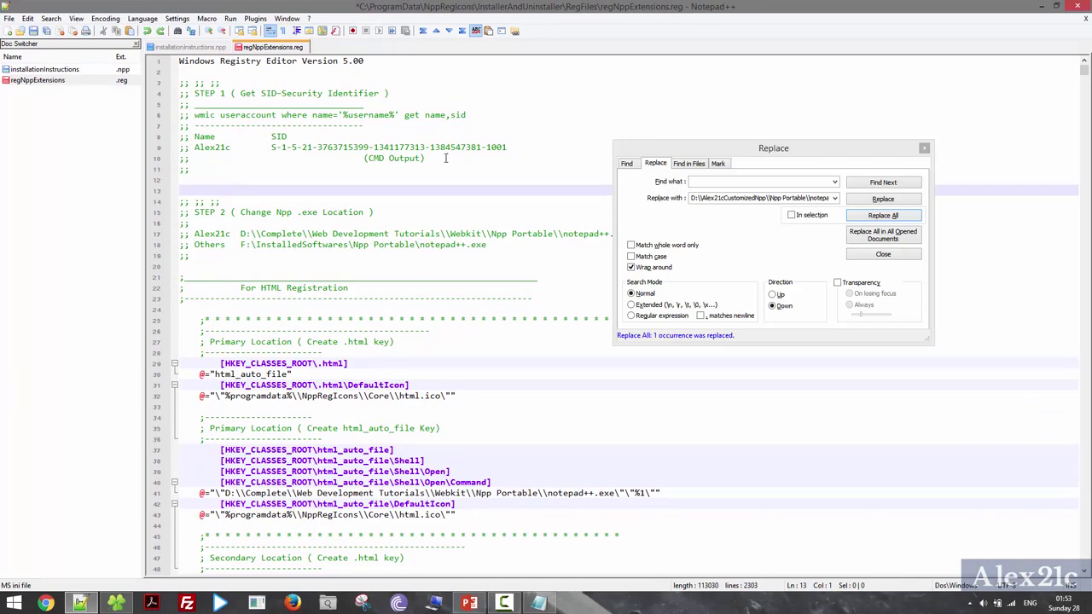
key(Up)
key(Up)
key(Up)
key(Up)
key(End)
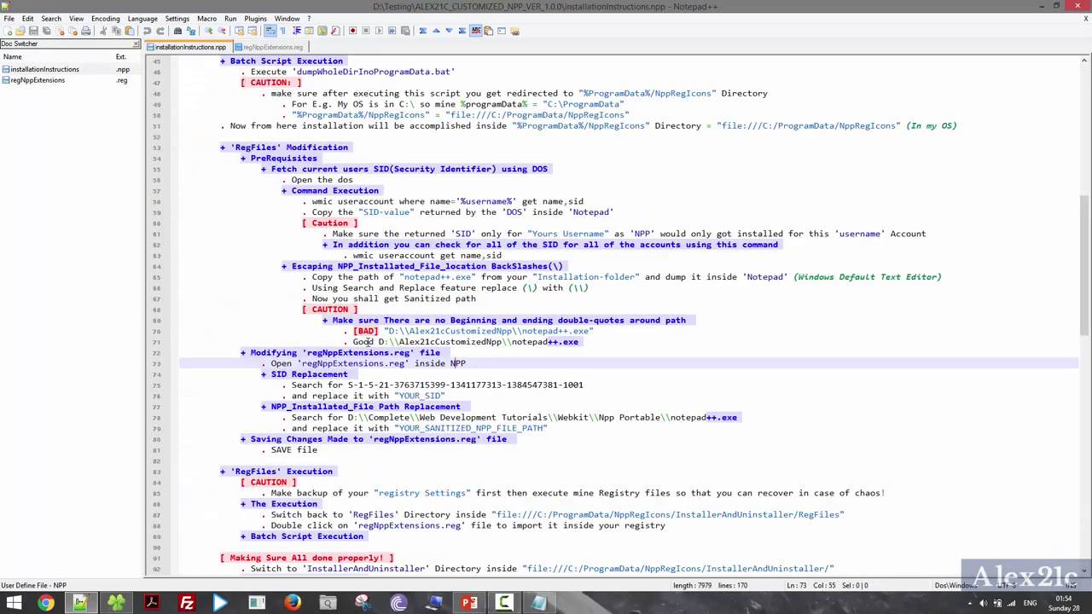
Copy the SID to search for from the SID Replacement instructions and switch back to regNppExtensions.reg.
click(585, 384)
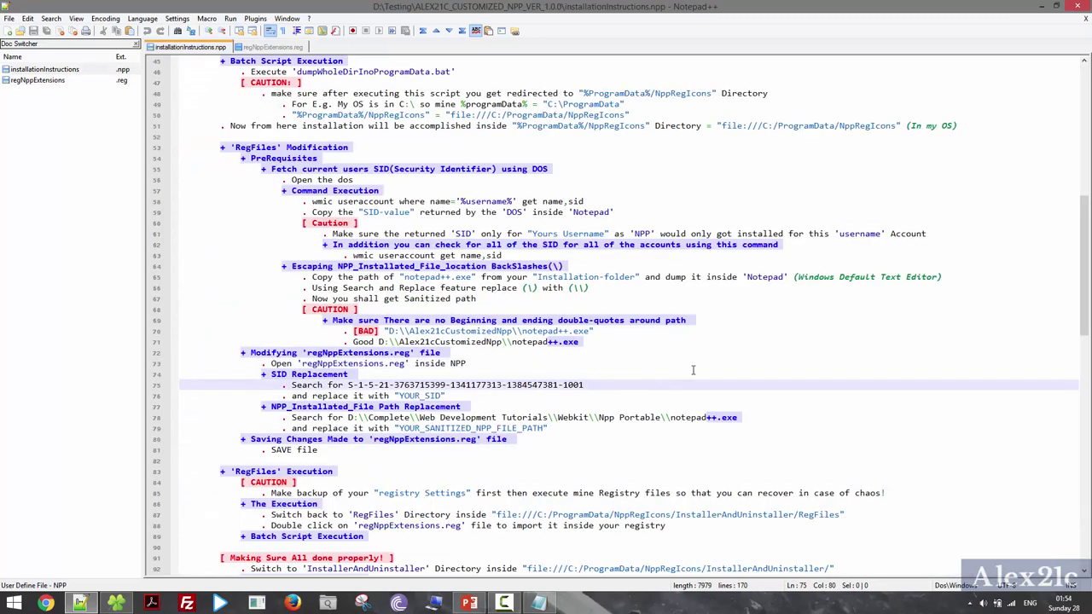
shift+click(345, 384)
key(ctrl+c)
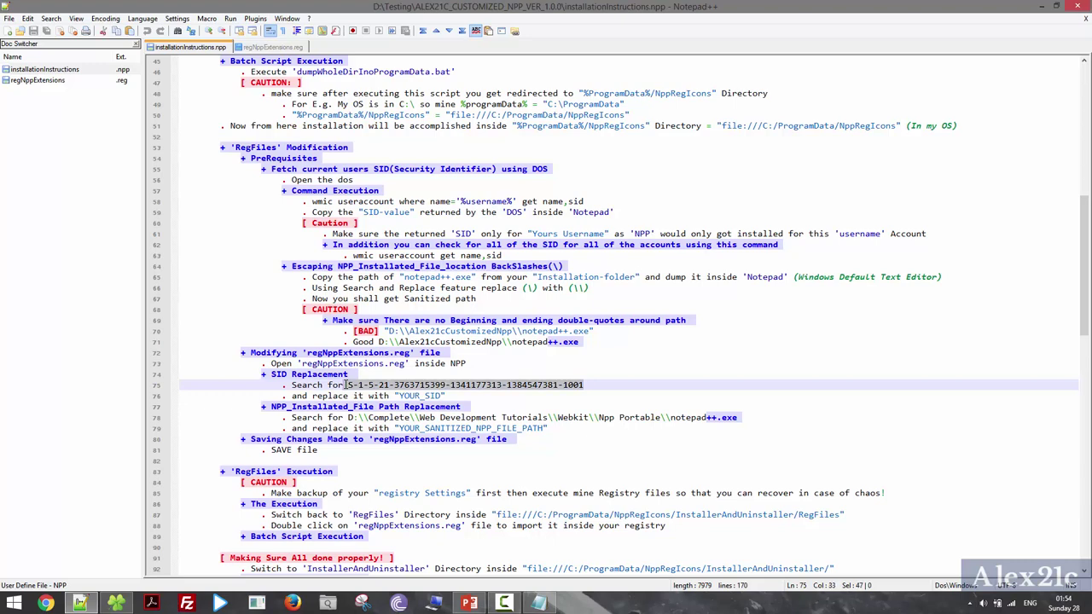
key(ctrl+Tab)
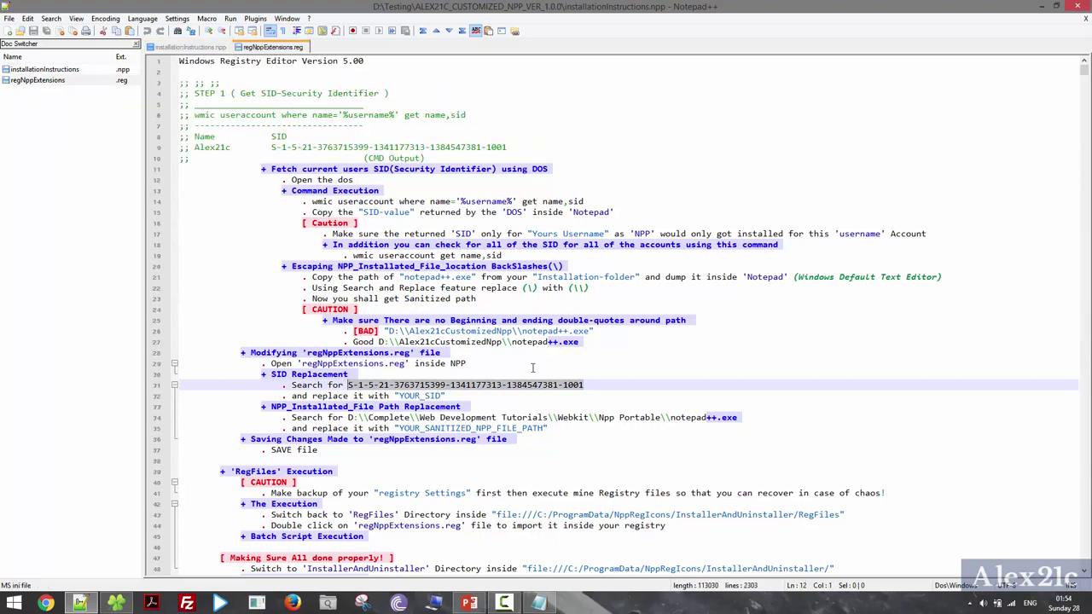
Replace all occurrences of the copied SID in regNppExtensions.reg with the user's own SID from Notepad.
click(291, 74)
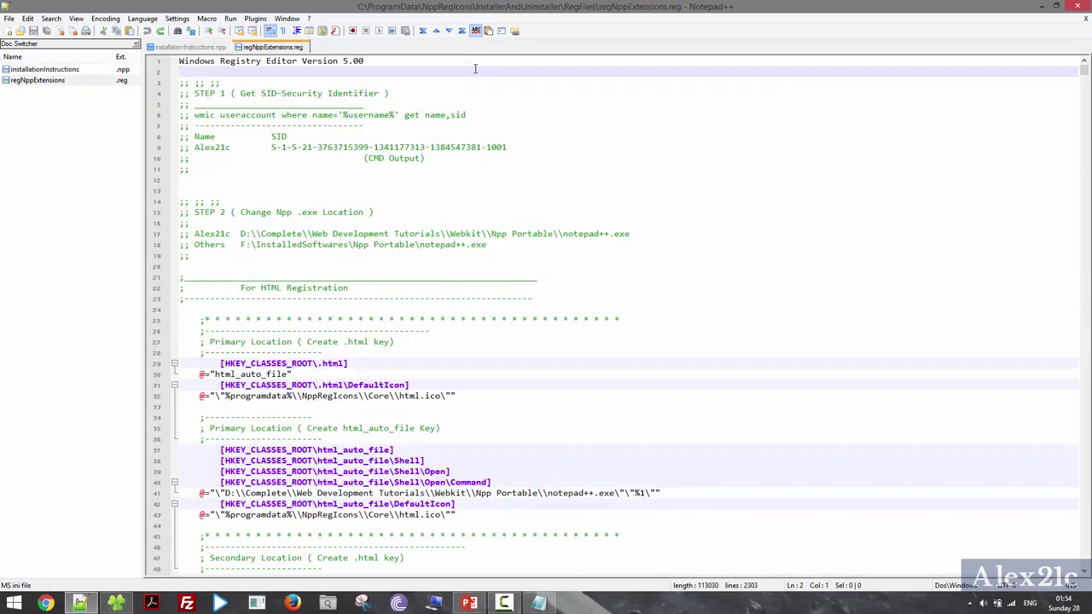
key(ctrl+f)
key(ctrl+v)
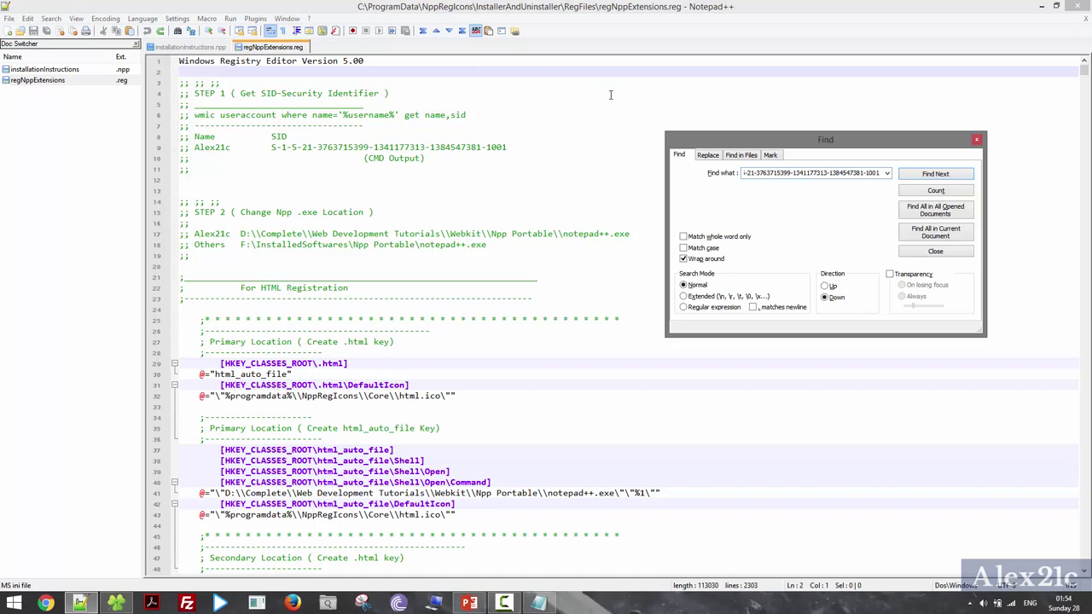
click(708, 156)
click(538, 603)
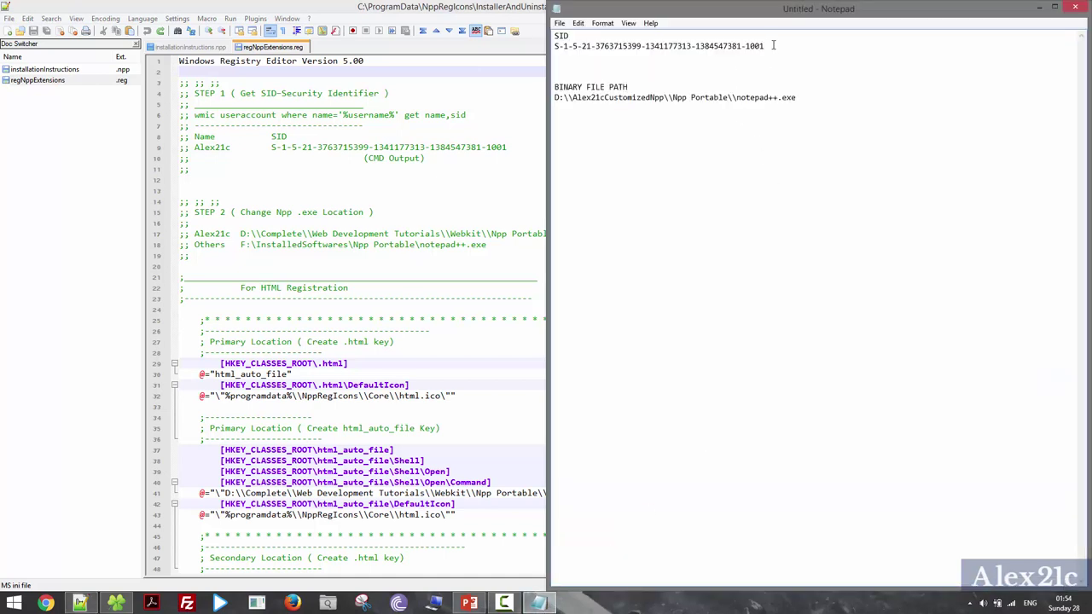
key(shift+Home)
key(ctrl+c)
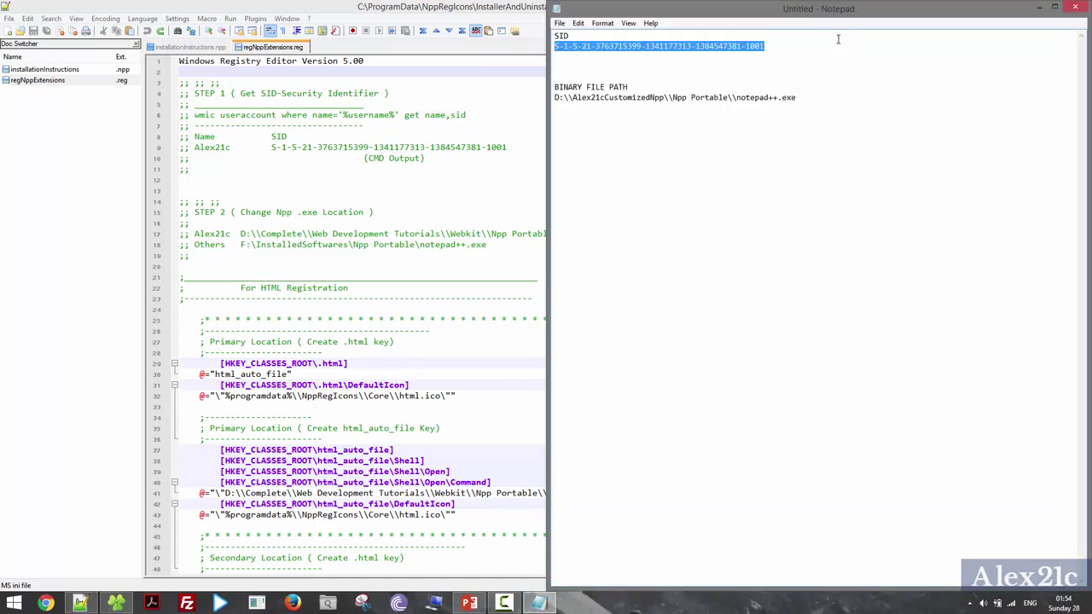
click(1039, 6)
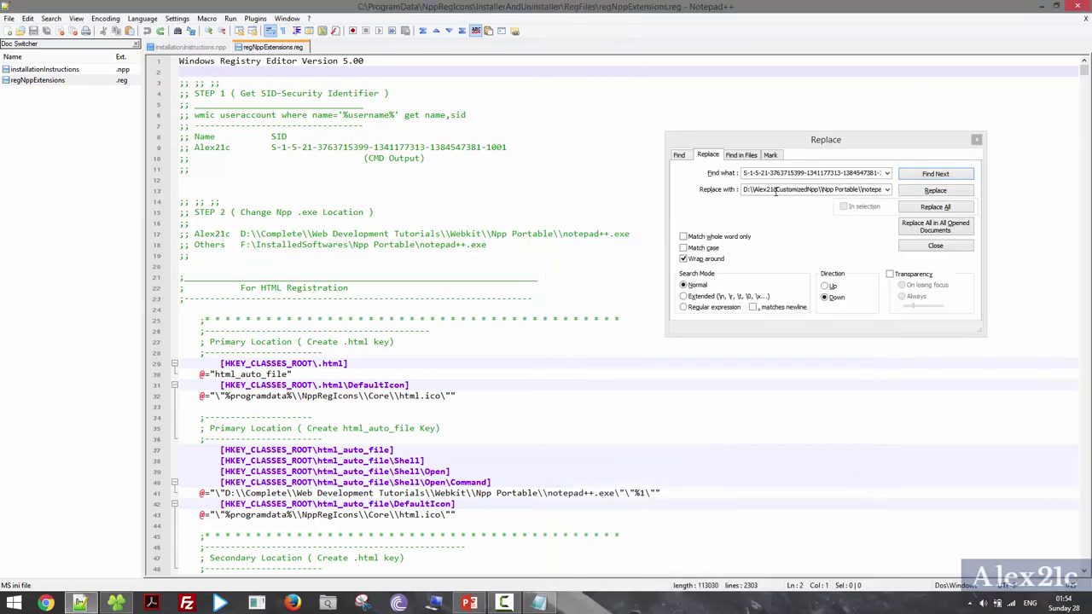
click(776, 191)
key(ctrl+v)
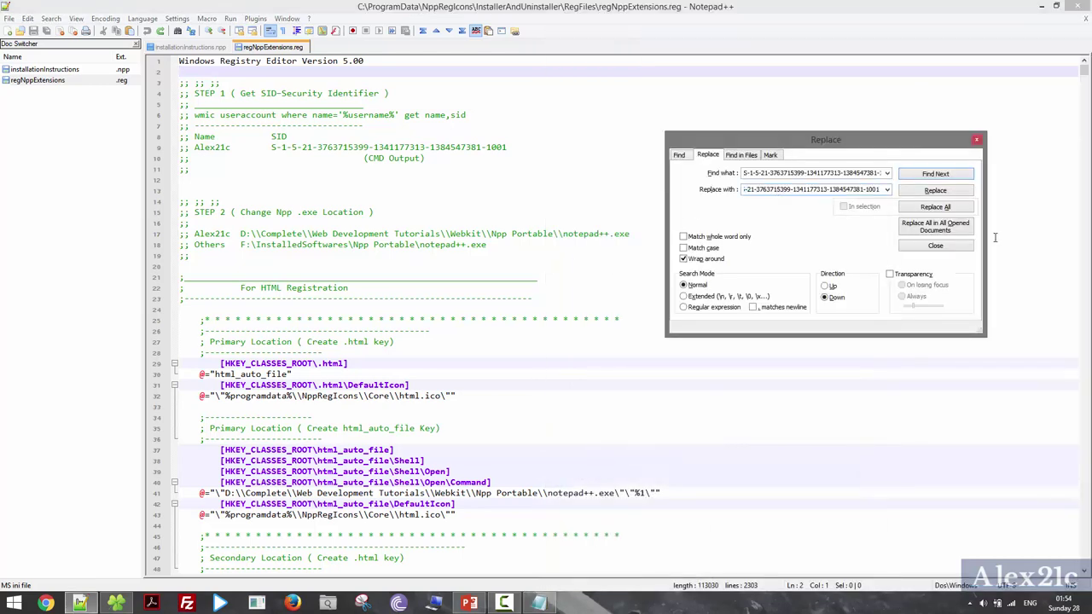
click(934, 207)
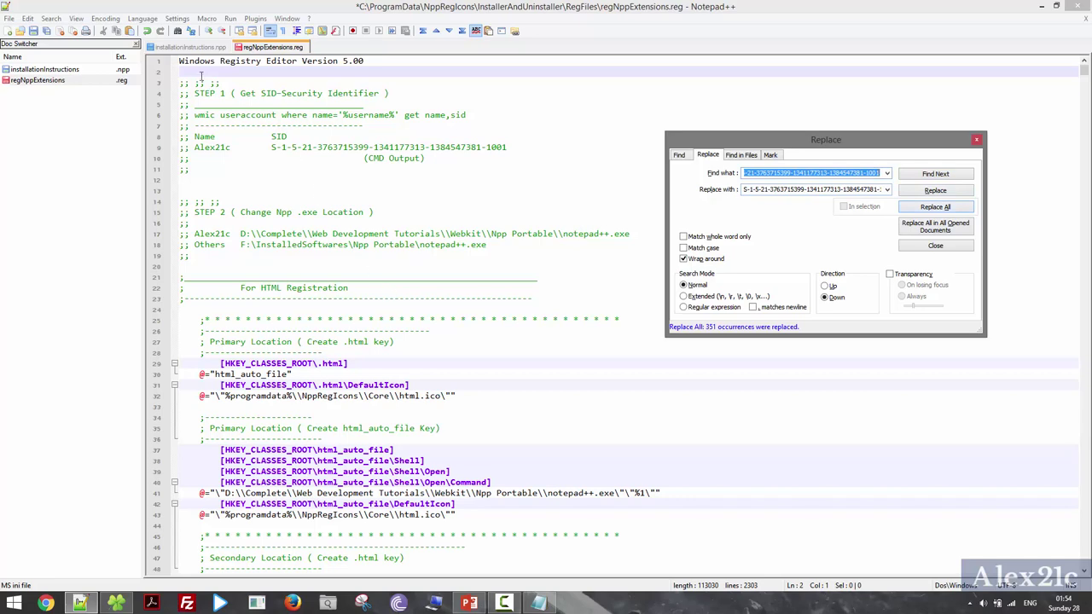
Copy the notepad++.exe path to search for from installationInstructions.npp and use it as the search text for replacing in regNppExtensions.reg.
click(195, 47)
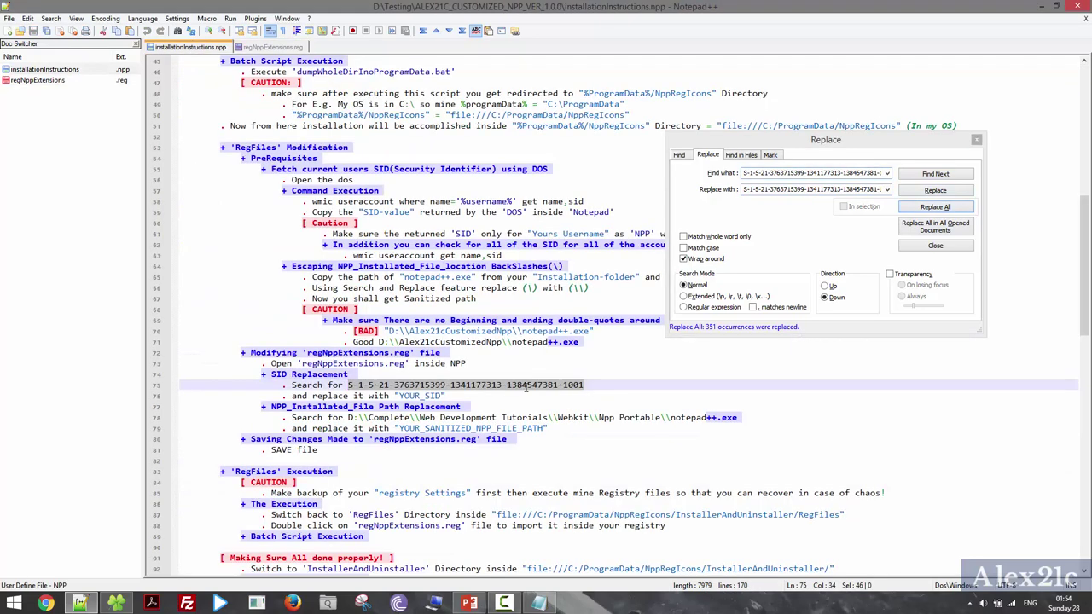
click(750, 418)
shift+click(348, 418)
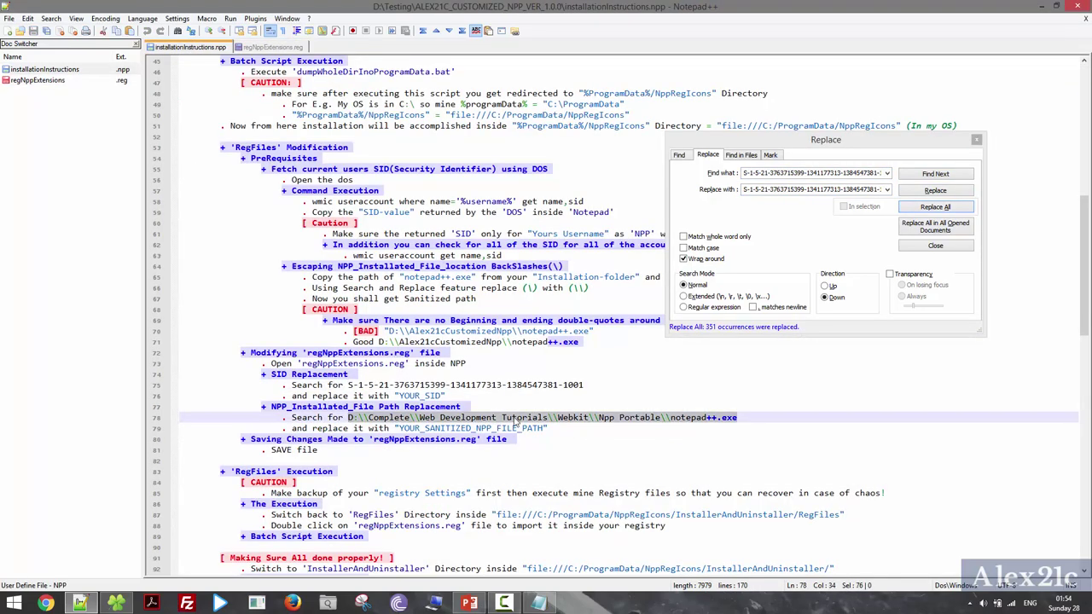
click(256, 47)
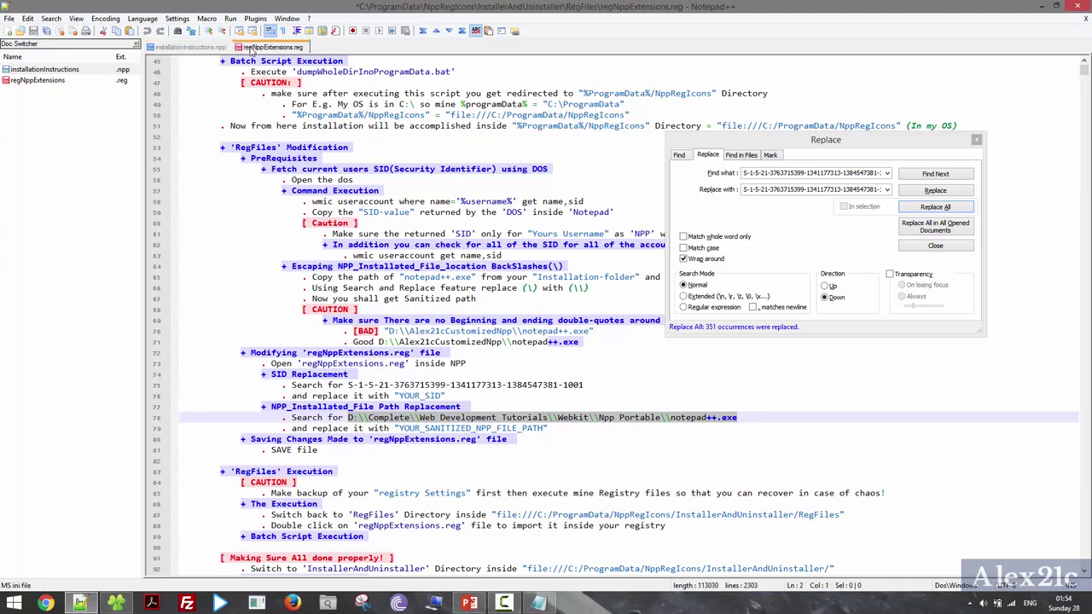
click(788, 173)
key(BackSpace)
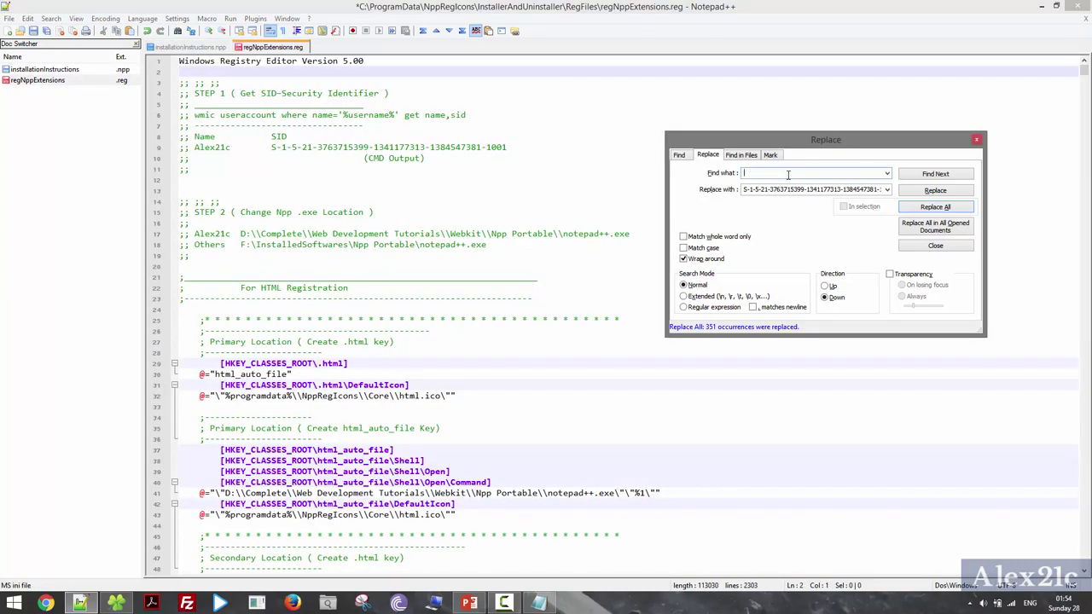
Replace all occurrences of the old path with D:\\Alex21cCustomizedNpp\\Npp Portable\\notepad++.exe from Notepad, save regNppExtensions.reg and close the Replace dialog.
click(539, 603)
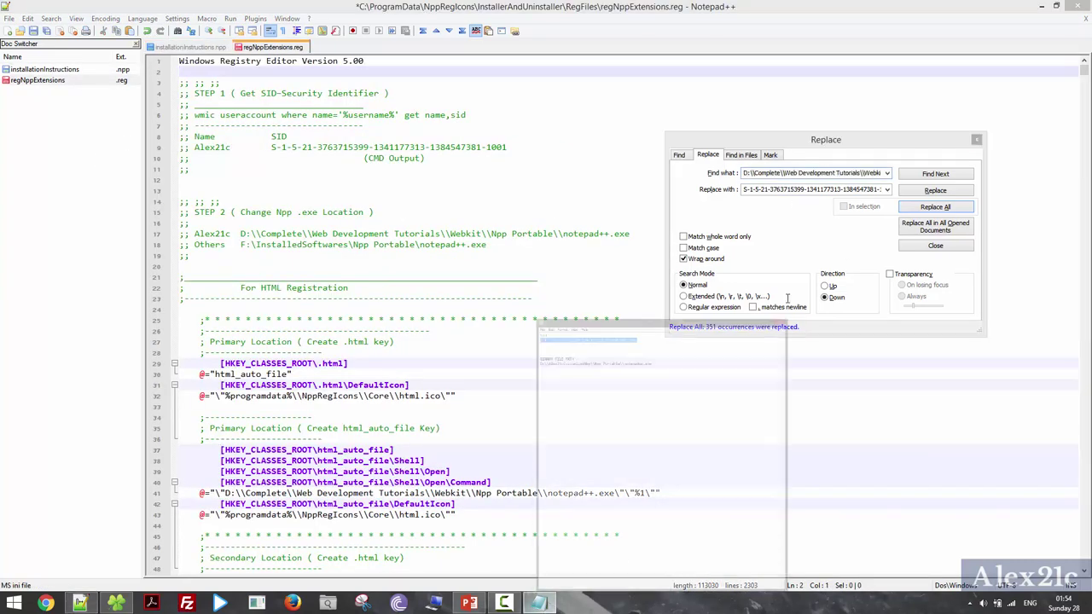
click(803, 98)
key(shift+Home)
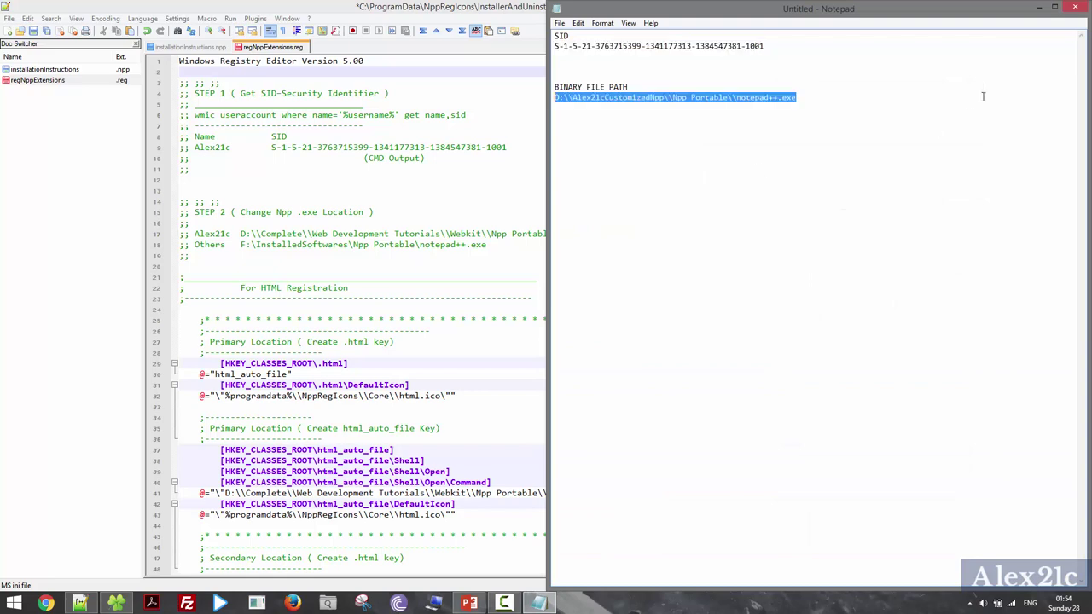
click(1039, 7)
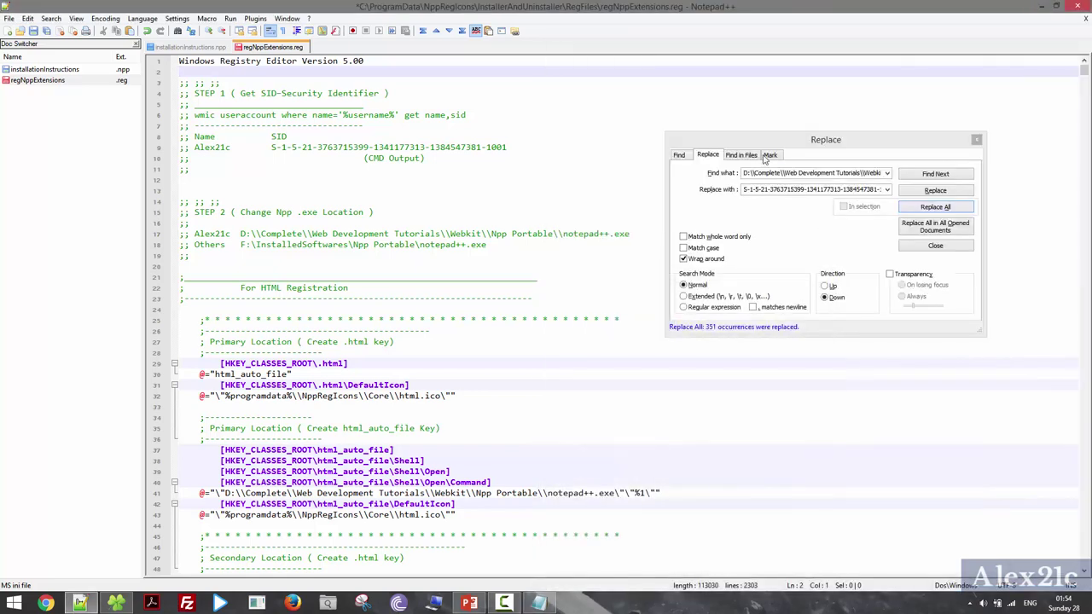
click(771, 189)
text(D:\Alex21cCustomizedNpp\Npp Portable\notepad++.exe)
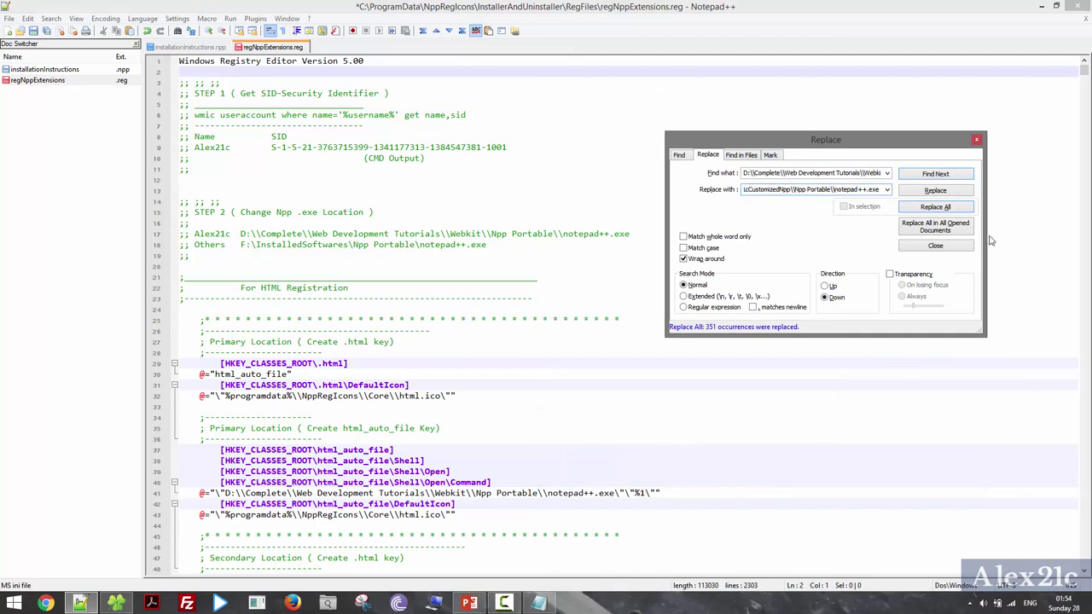
click(935, 207)
click(510, 188)
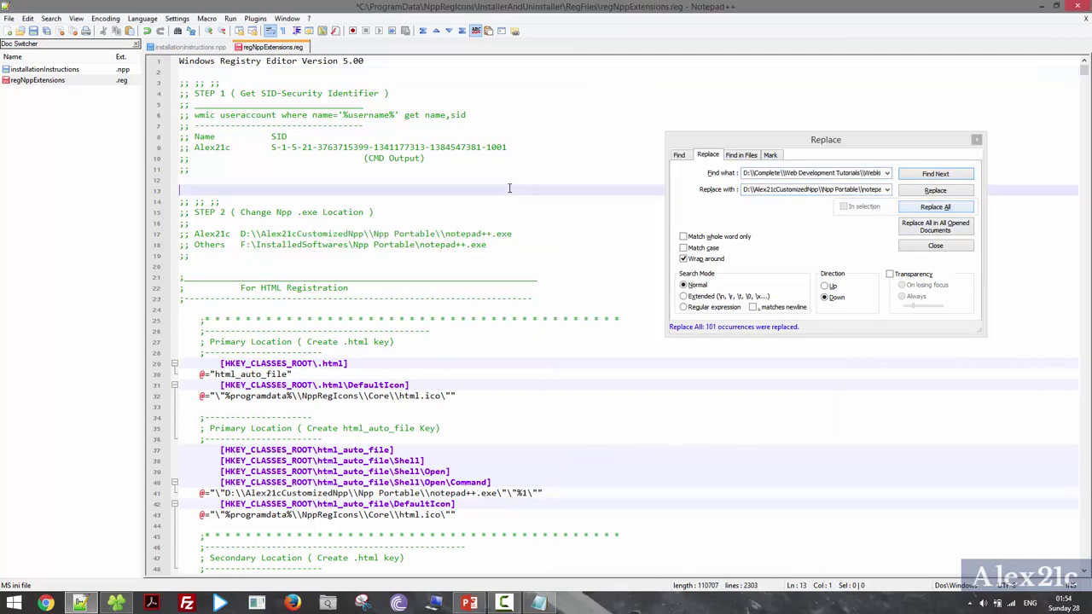
key(ctrl+s)
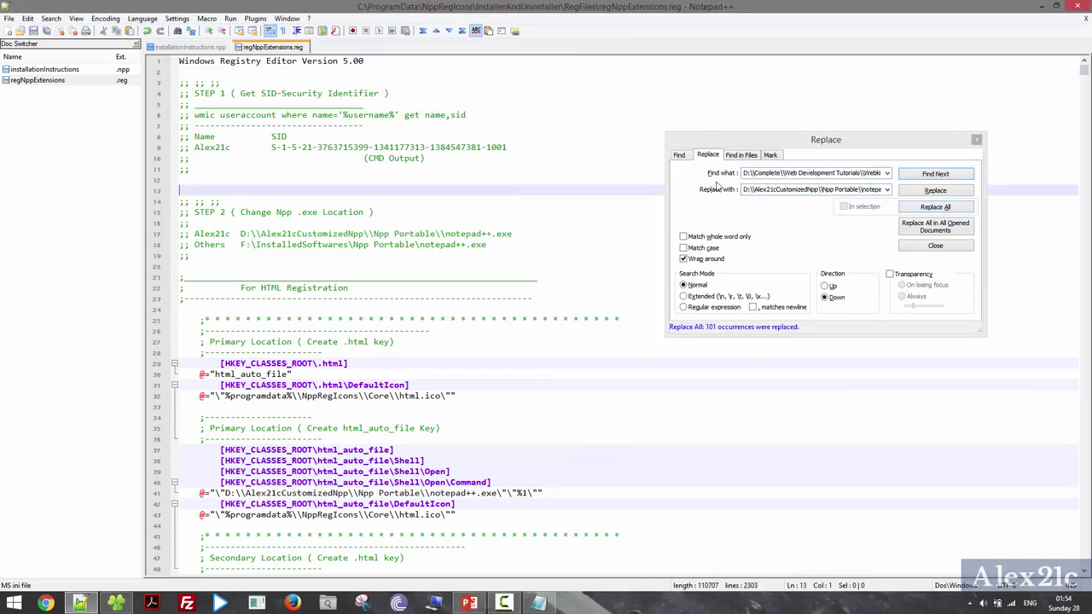
click(976, 139)
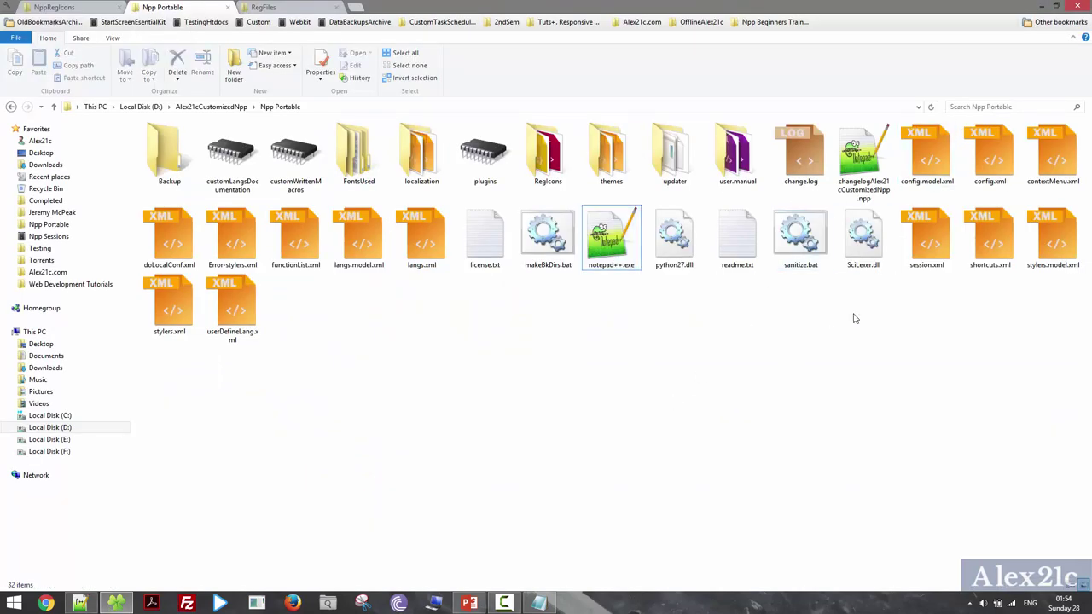
Open the Registry Editor with regedit and start a registry export.
key(super+r)
text(reg)
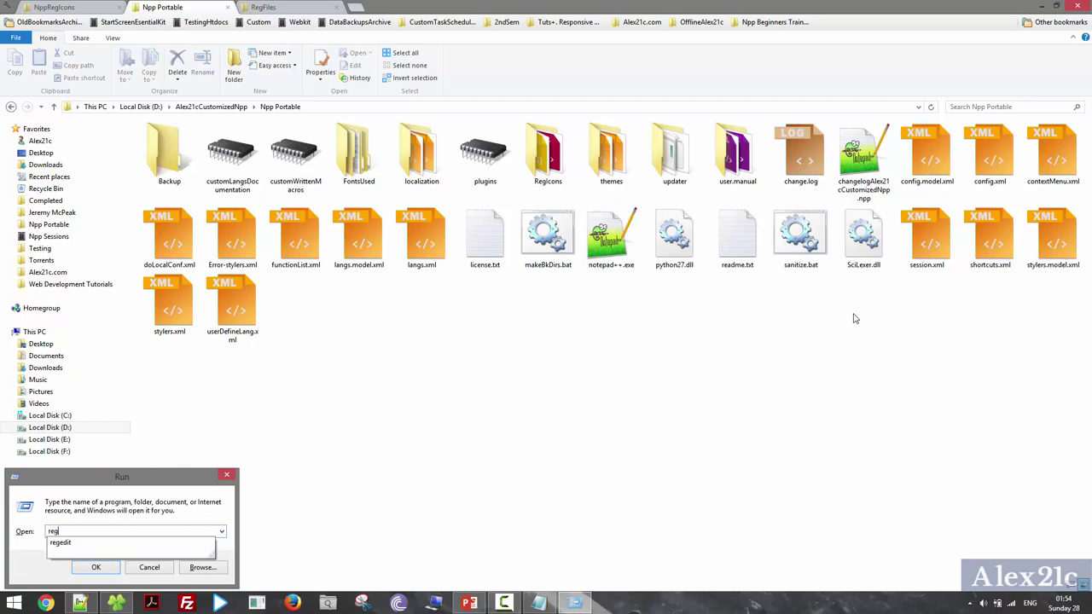
text(edit)
key(Return)
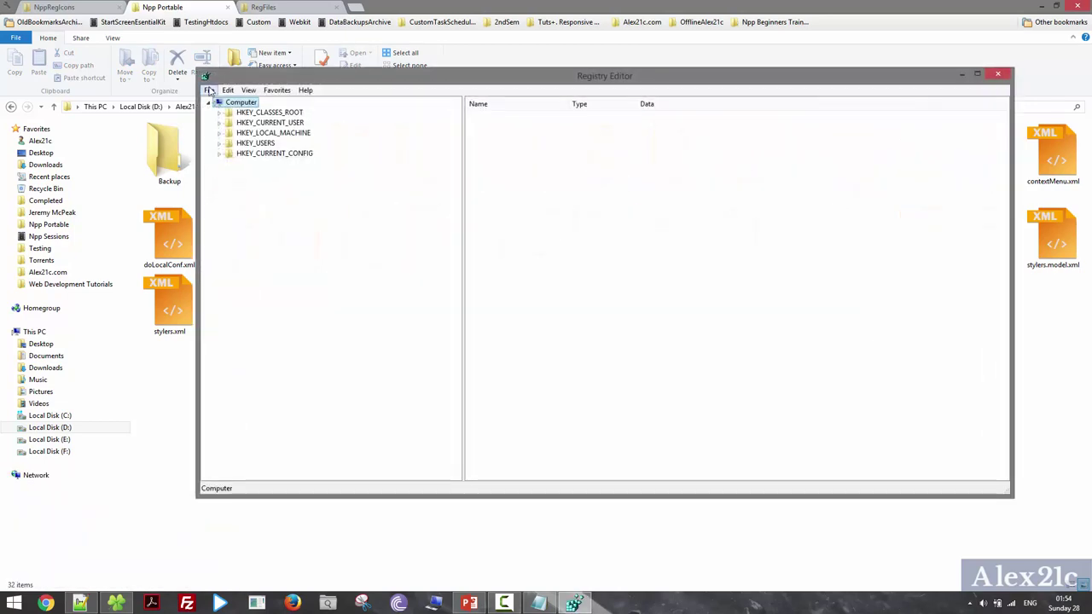
click(209, 90)
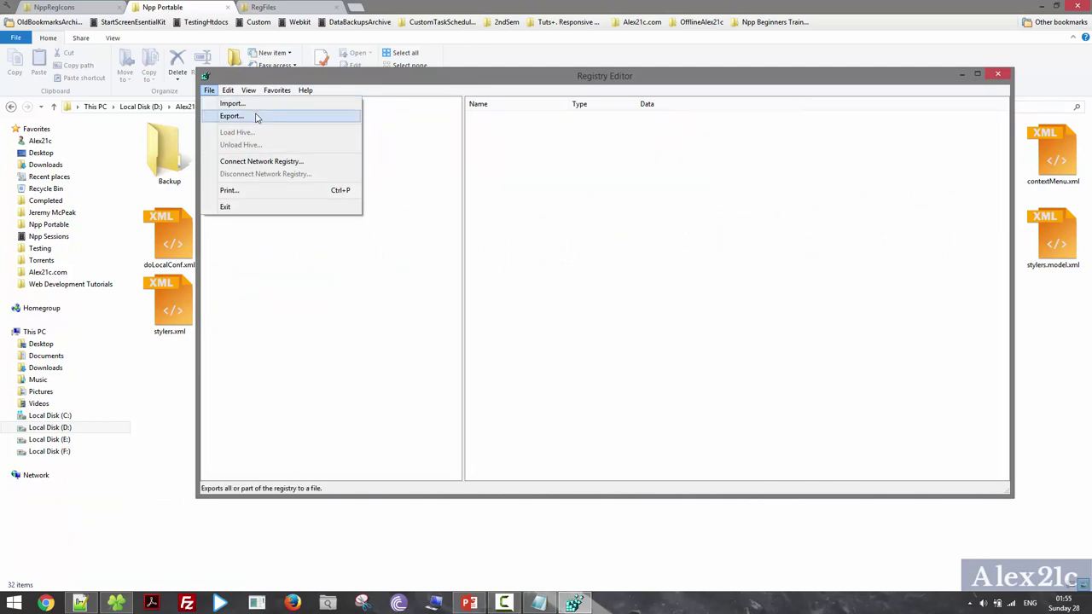
click(256, 118)
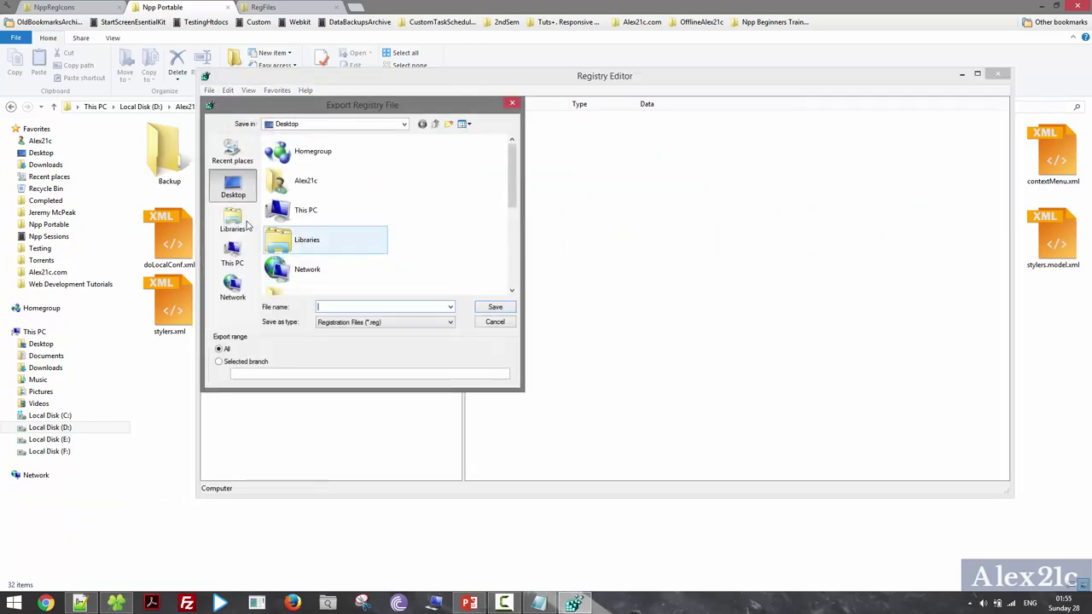
Save the export of the entire registry as myRegBk.reg in the Testing folder on Local Disk (D:).
click(232, 252)
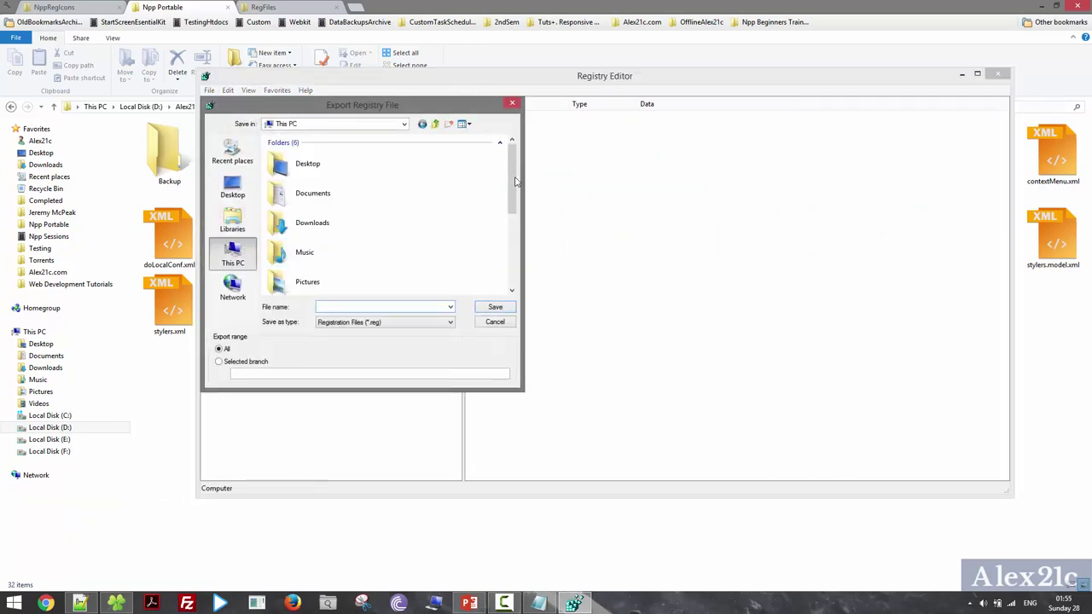
drag(515, 181, 509, 288)
double_click(341, 218)
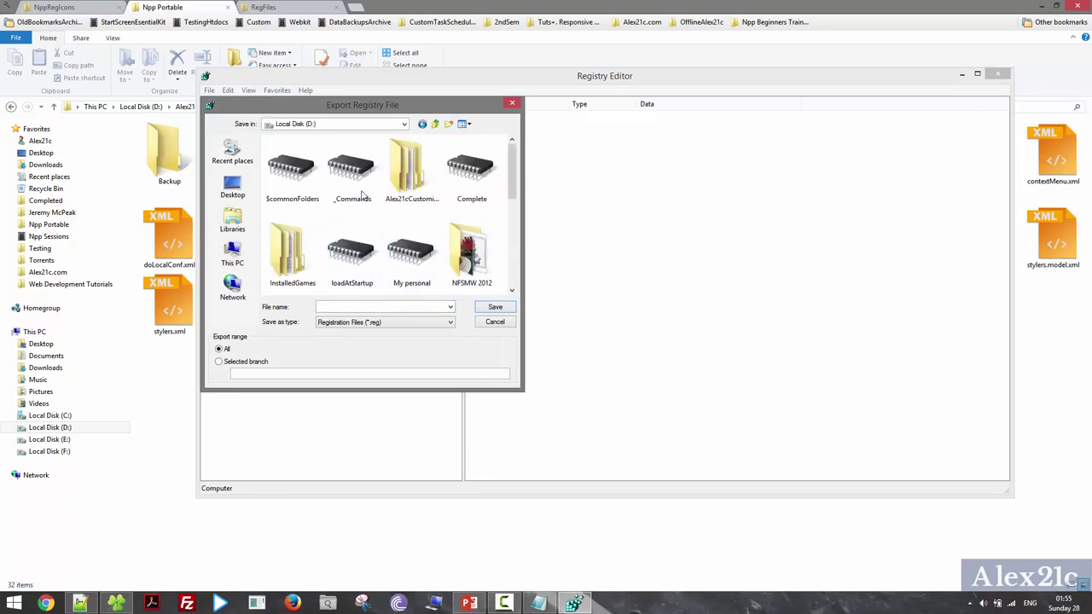
text(Testing)
key(Return)
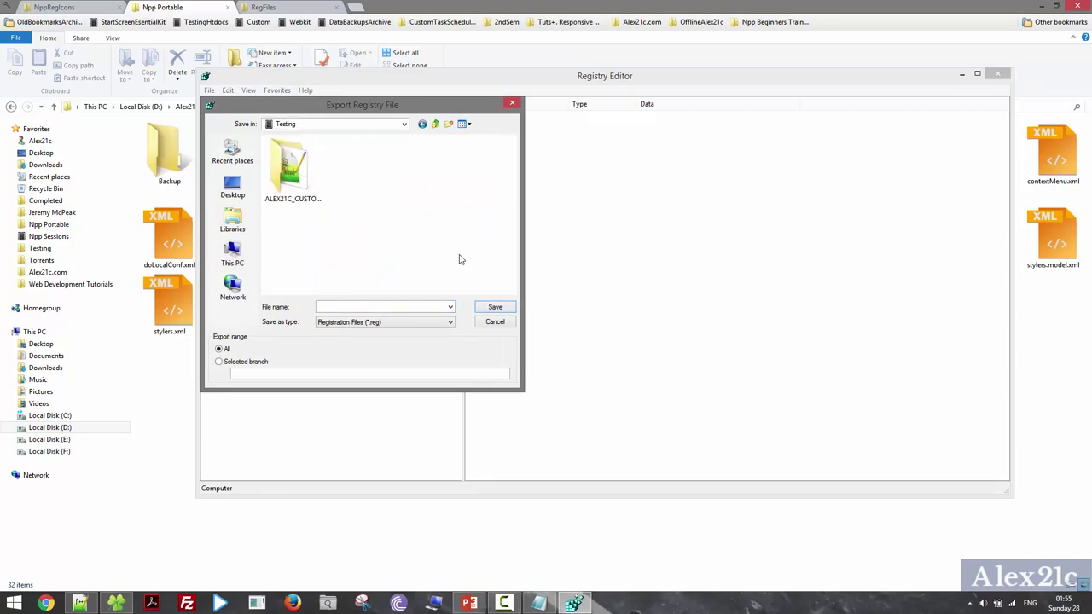
click(397, 322)
click(426, 325)
click(431, 307)
key(Return)
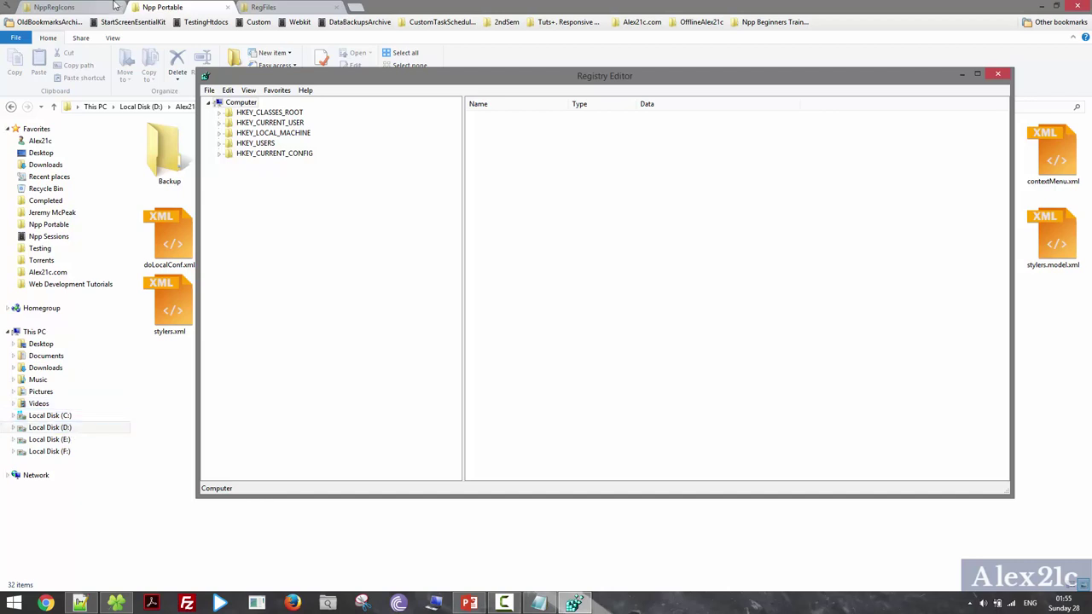
Check the registry backup file myRegBk.reg in the Testing folder in File Explorer.
click(273, 7)
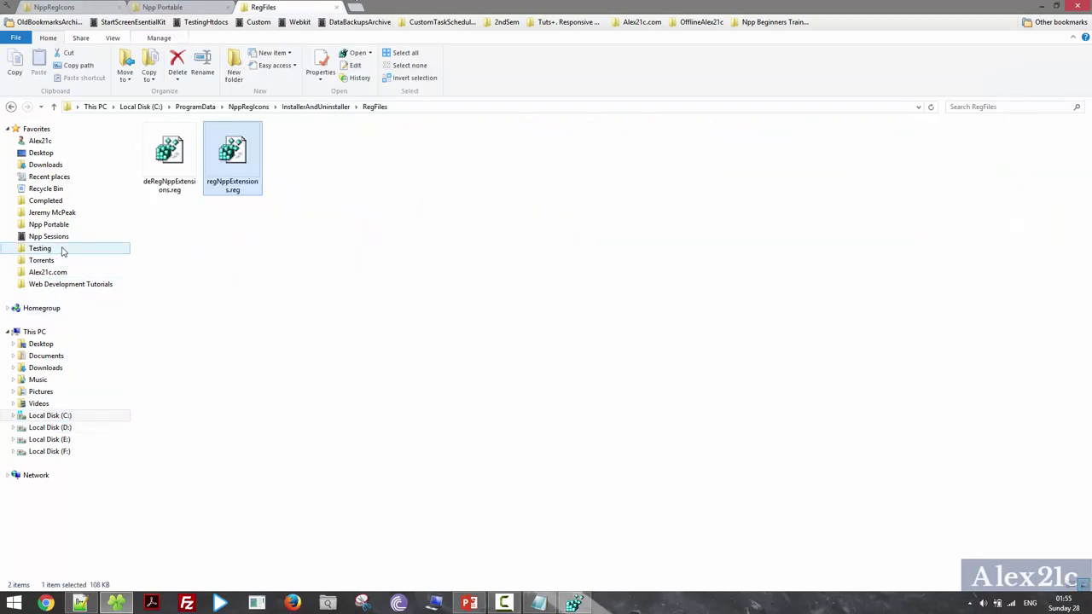
click(63, 248)
click(362, 169)
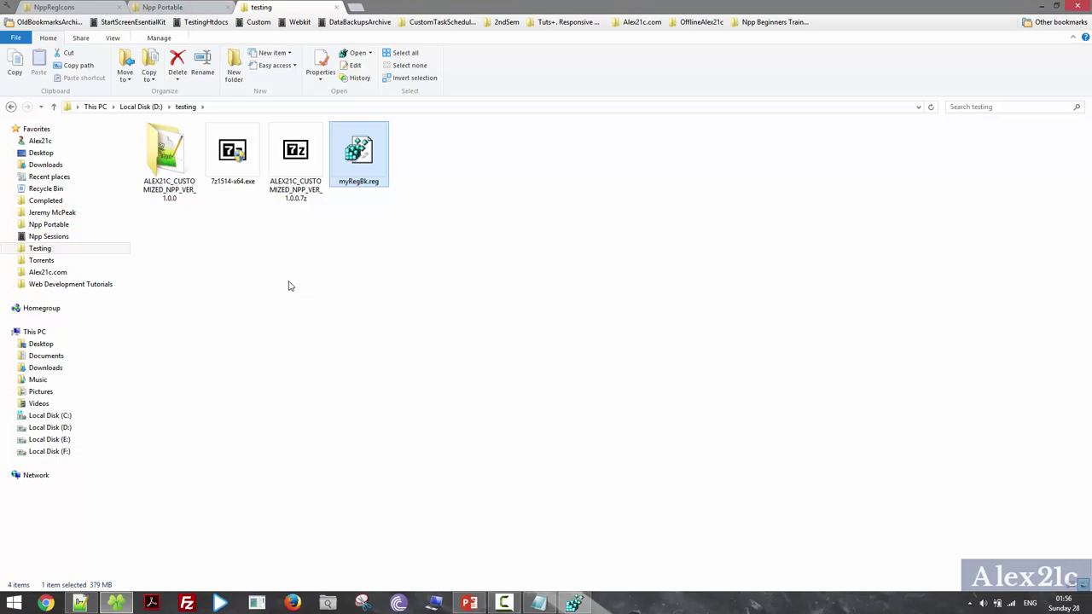
double_click(173, 175)
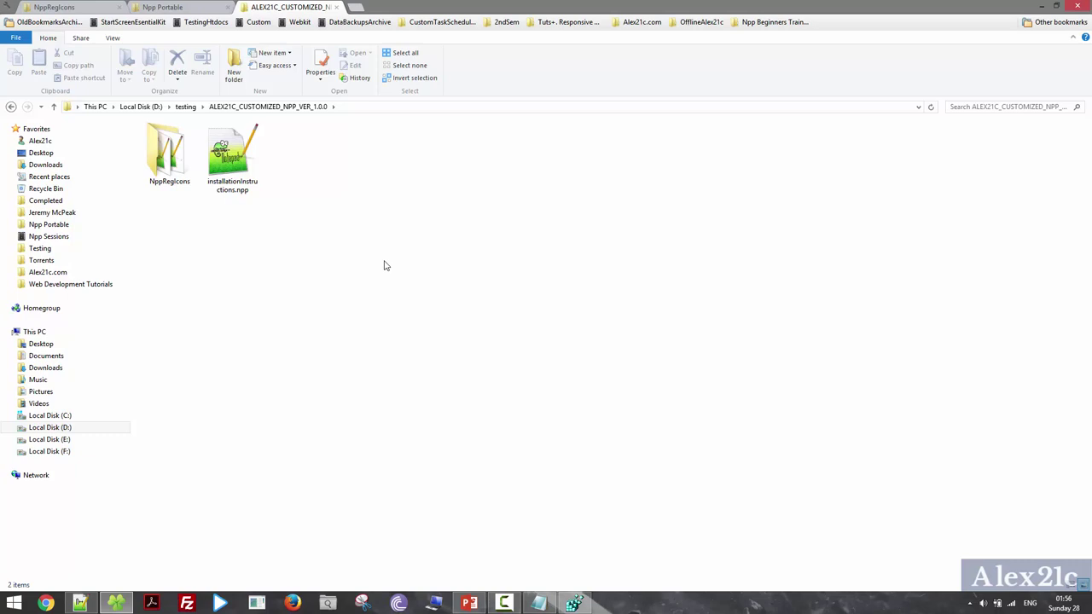
key(ctrl+w)
key(ctrl+shift+Tab)
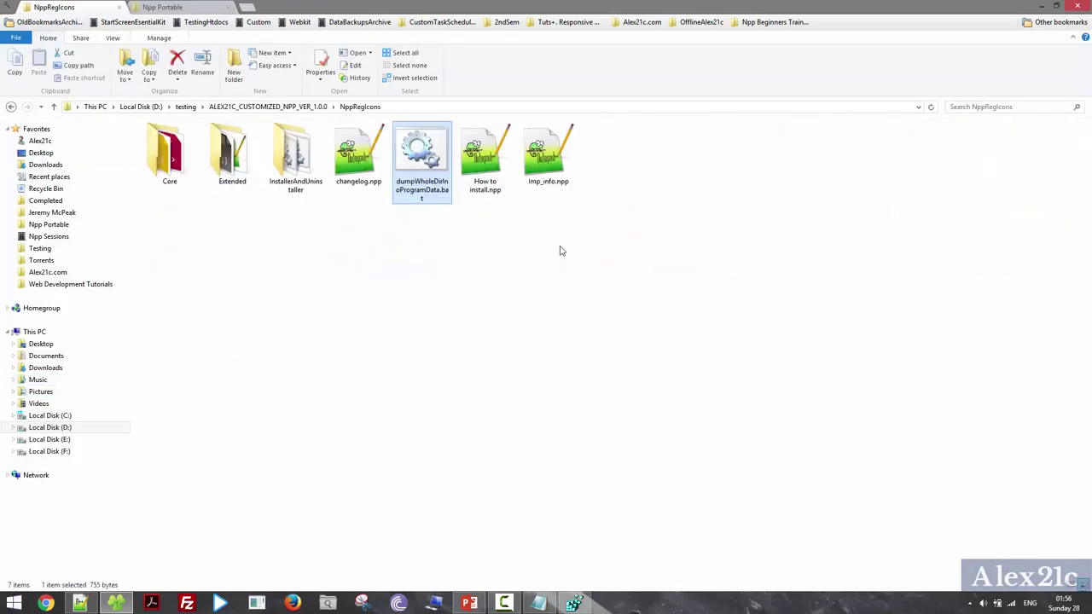
key(super+r)
text(regedit)
key(Return)
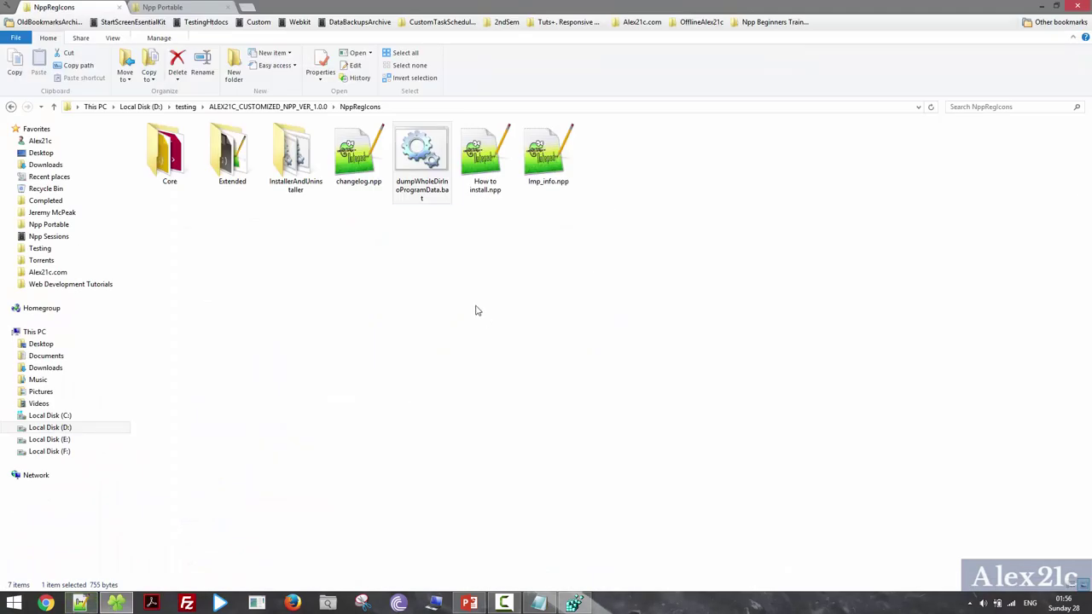
Open the %programdata% folder and go into its NppRegIcons folder.
key(super+r)
text(%p)
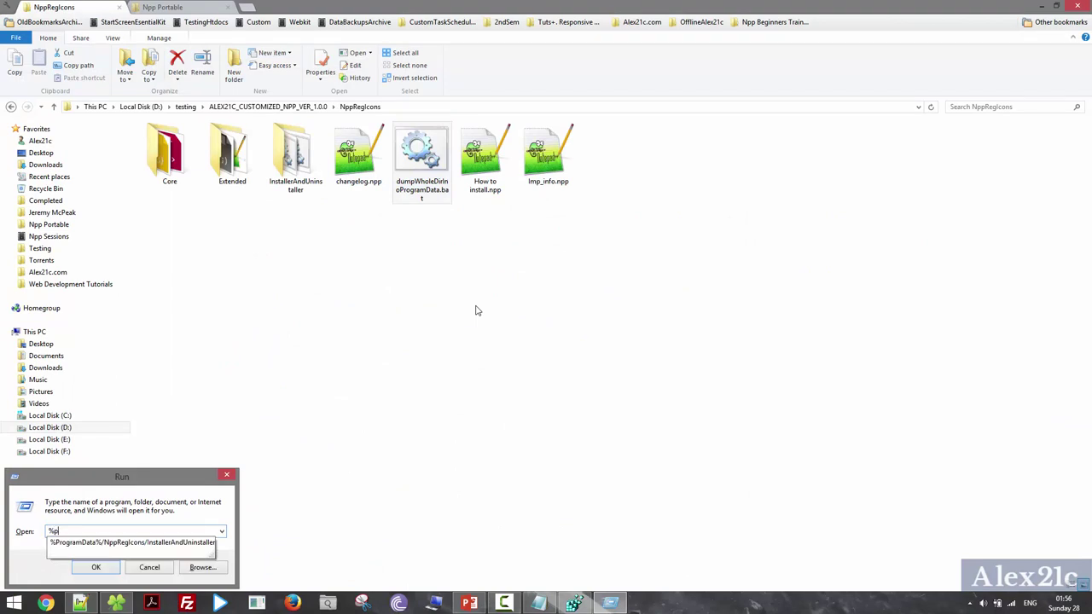
text(rogramdata%)
key(Return)
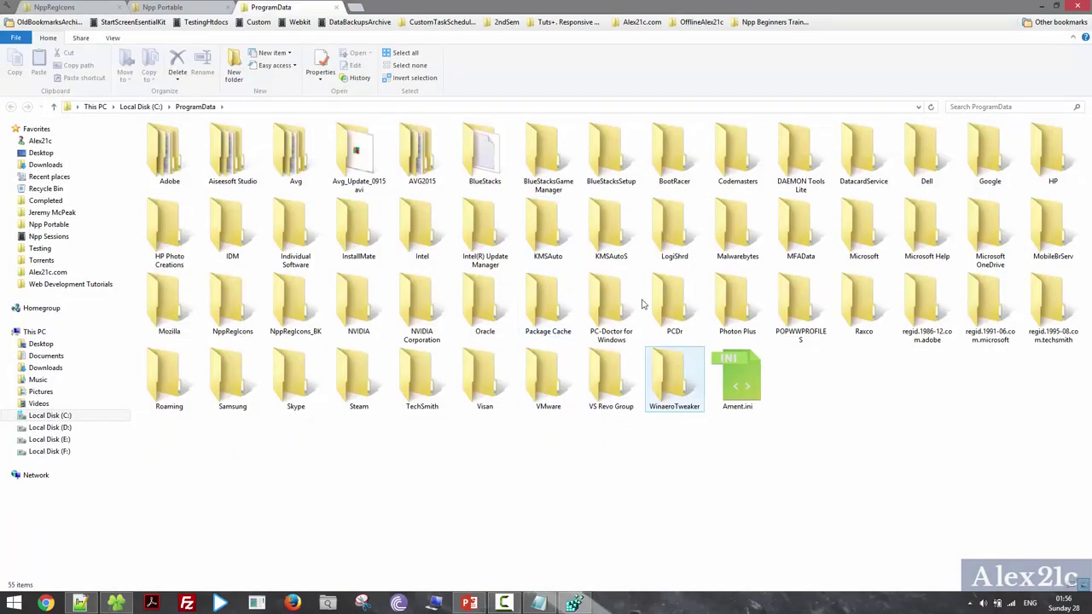
click(636, 304)
text(npp)
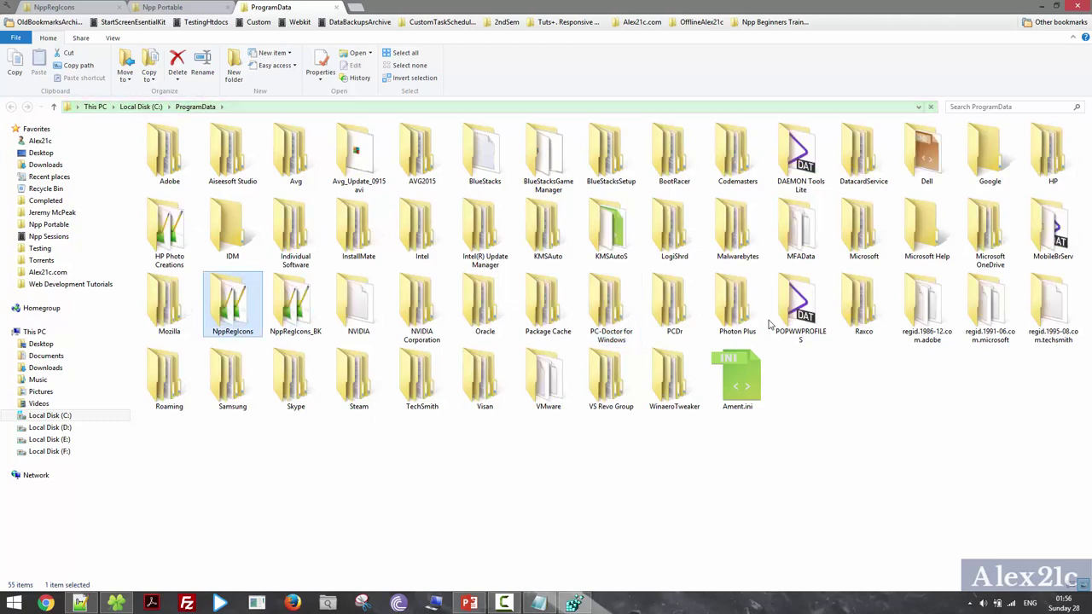
key(Return)
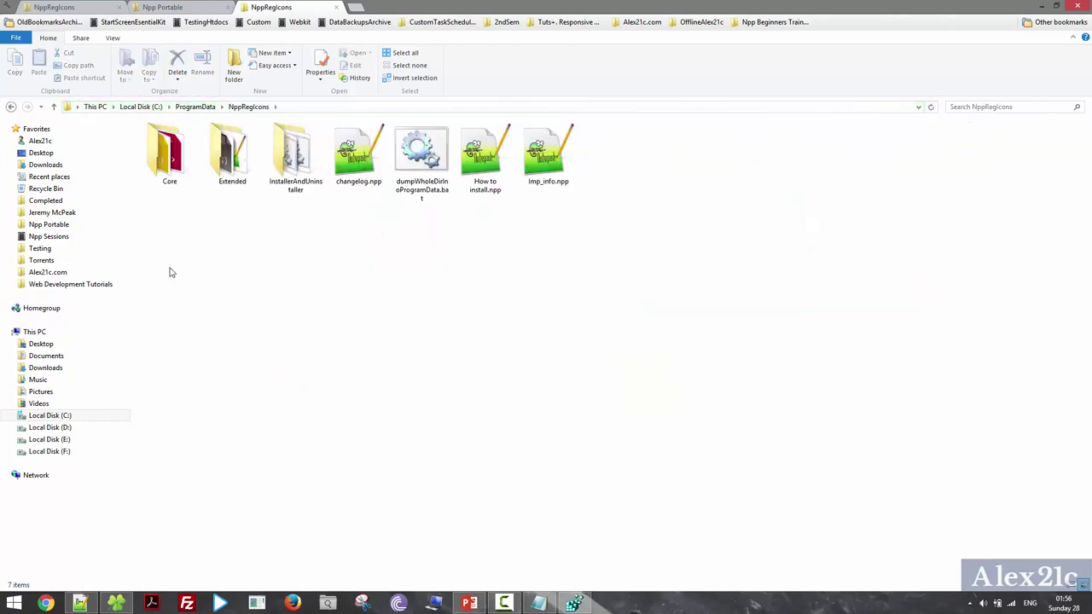
Import regNppExtensions.reg from the RegFiles folder inside InstallerAndUninstaller into the registry.
double_click(296, 196)
double_click(171, 162)
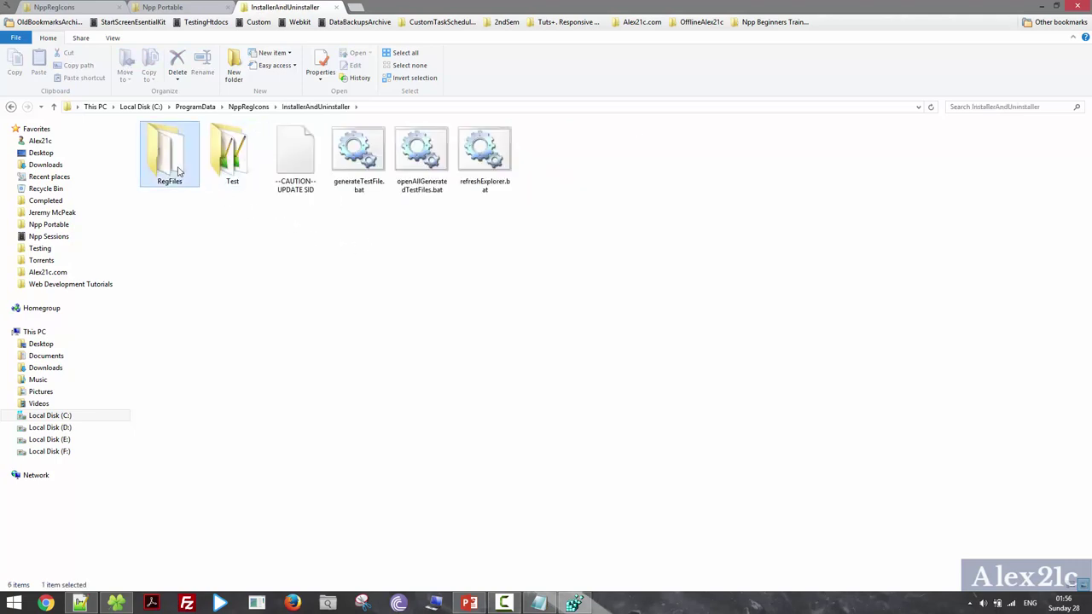
click(233, 192)
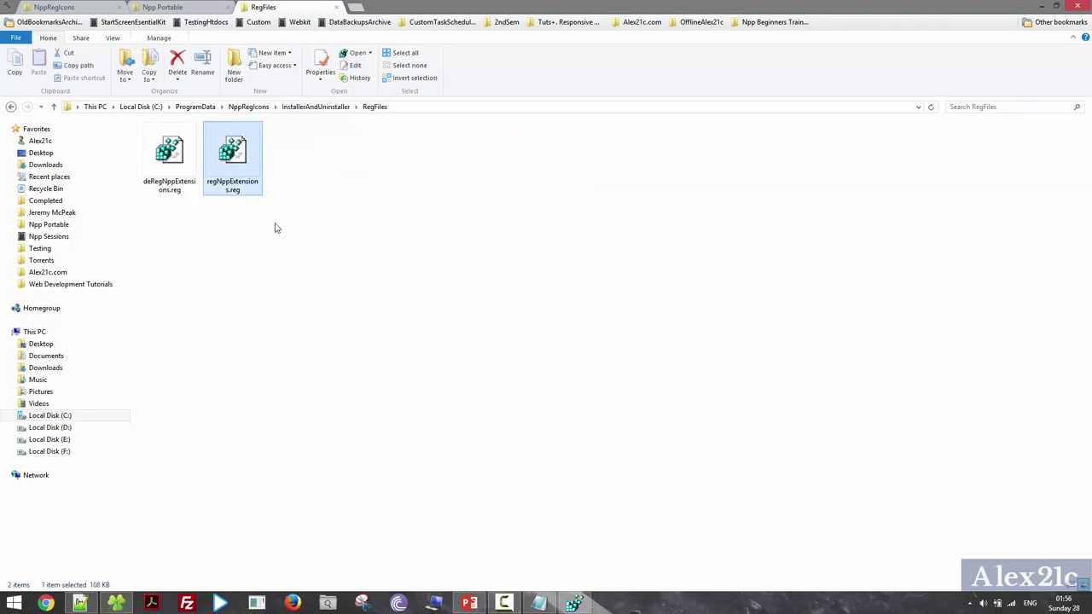
right_click(241, 167)
click(280, 176)
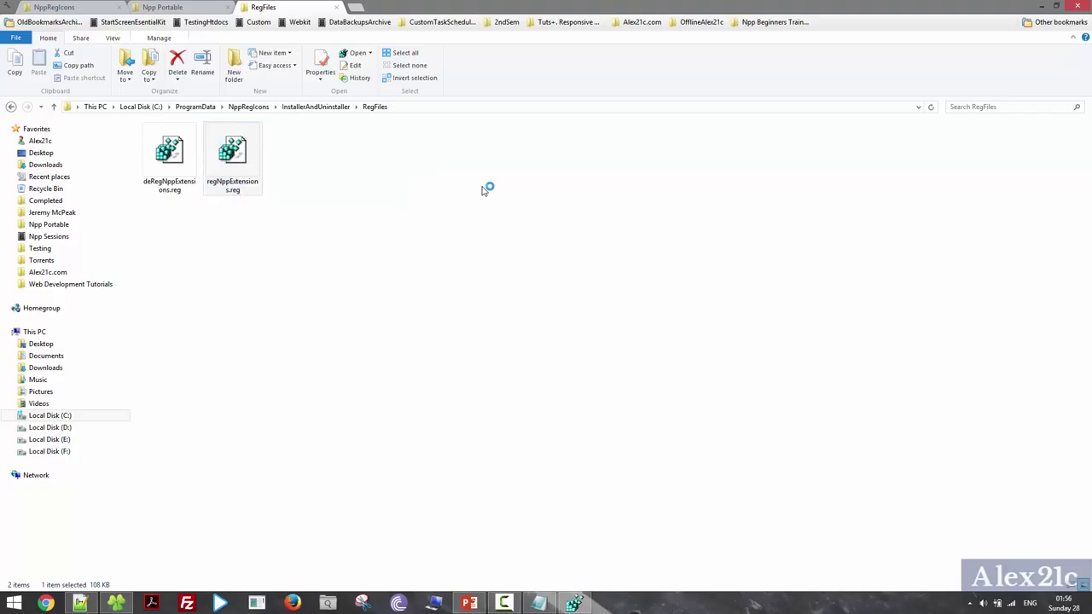
click(629, 317)
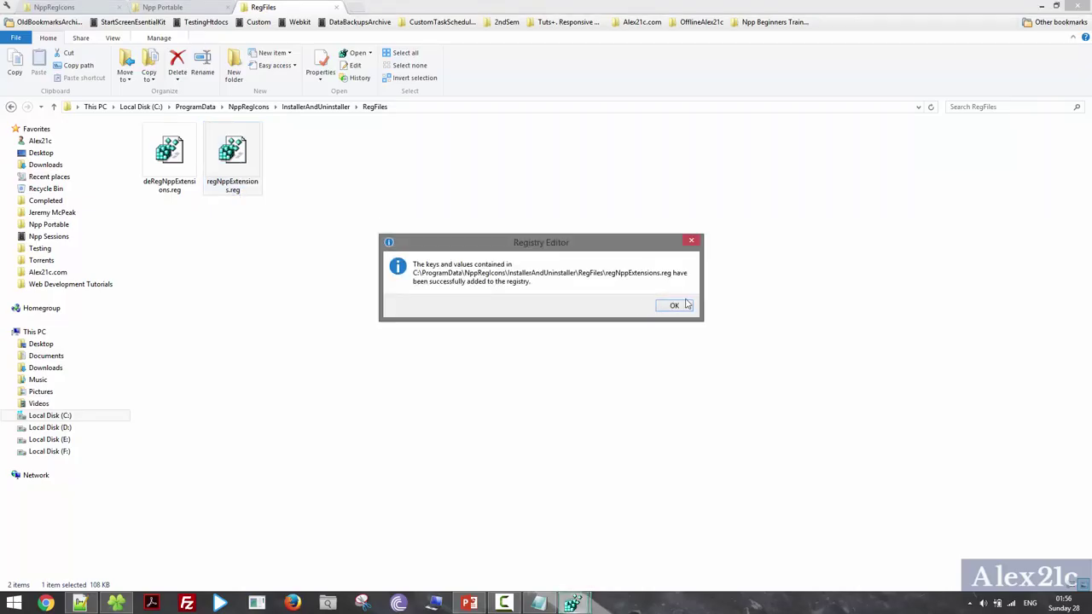
click(674, 305)
Run generateTestFile.bat and refreshExplorer.bat from the InstallerAndUninstaller folder.
key(alt+Up)
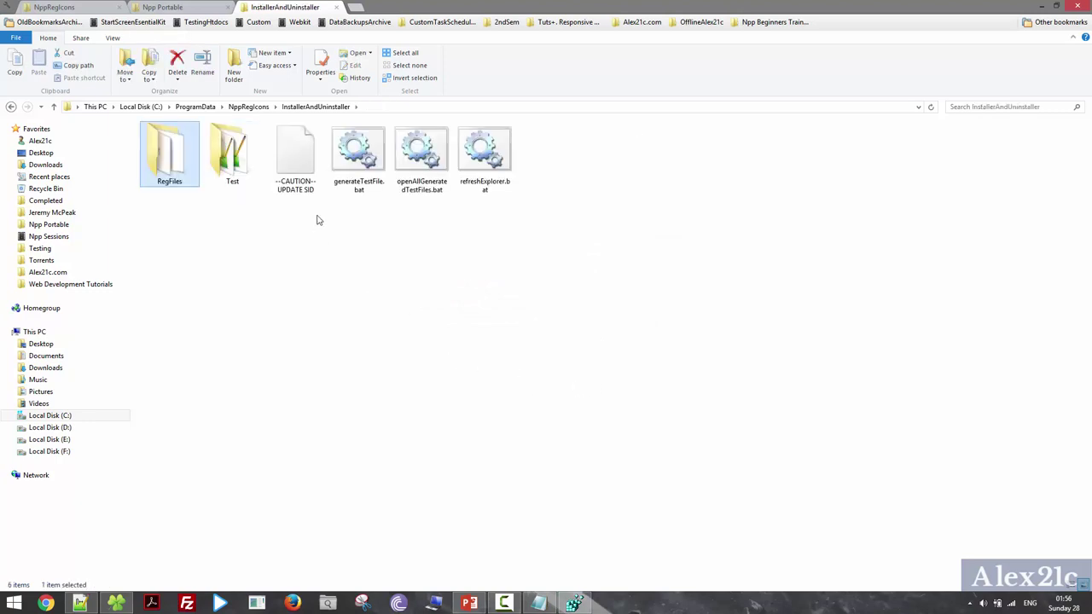
click(240, 175)
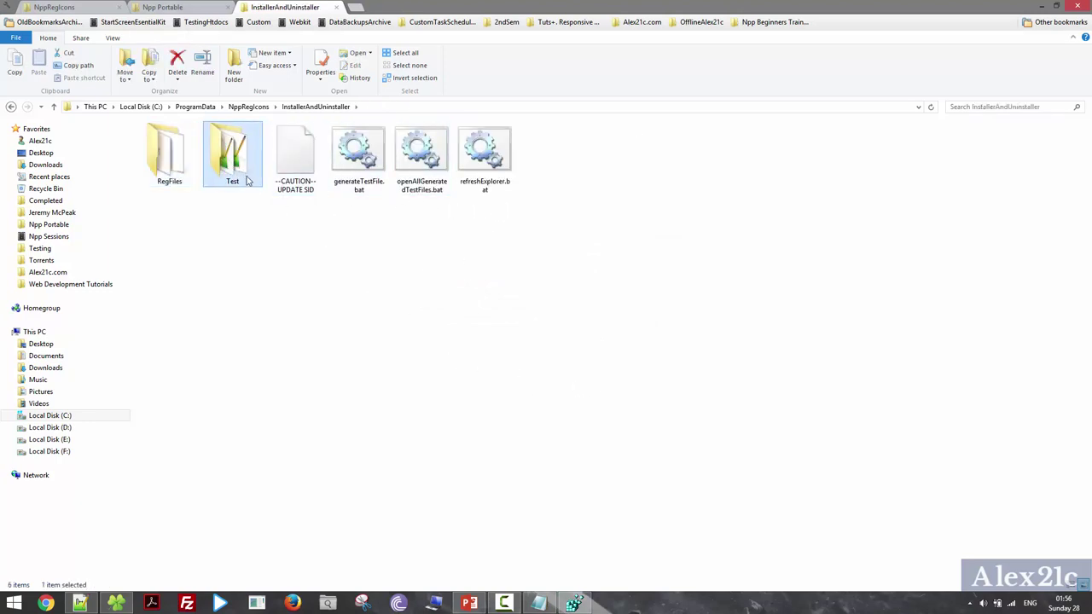
click(364, 171)
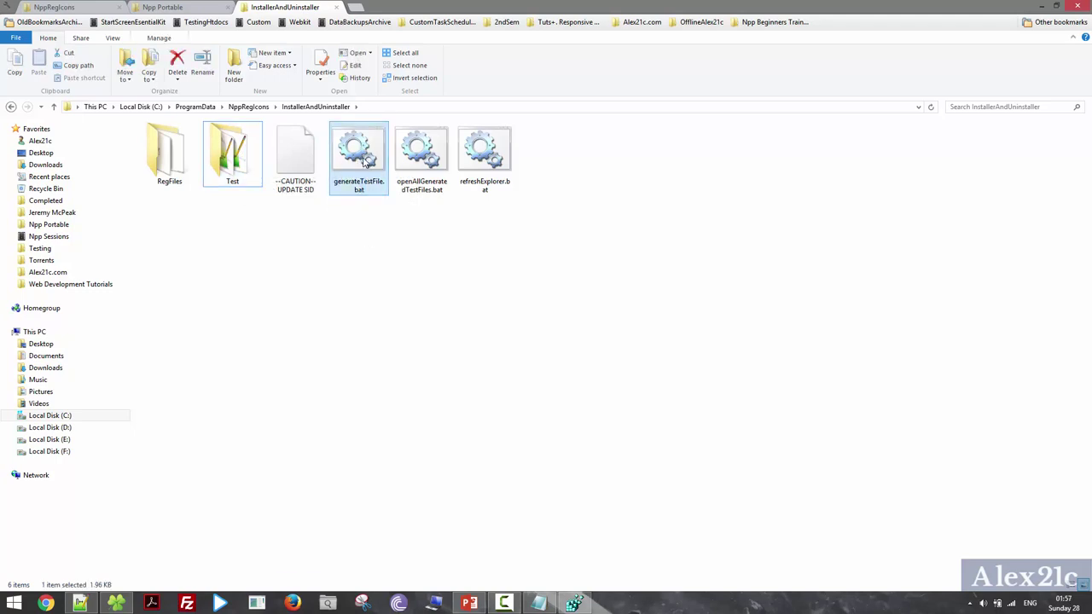
double_click(364, 158)
click(492, 169)
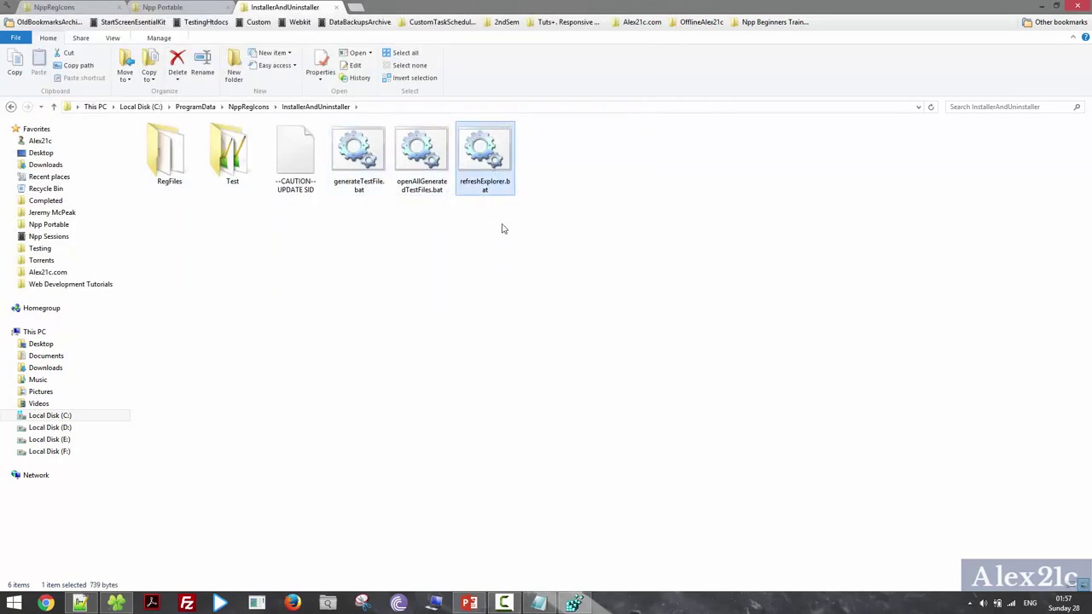
double_click(491, 163)
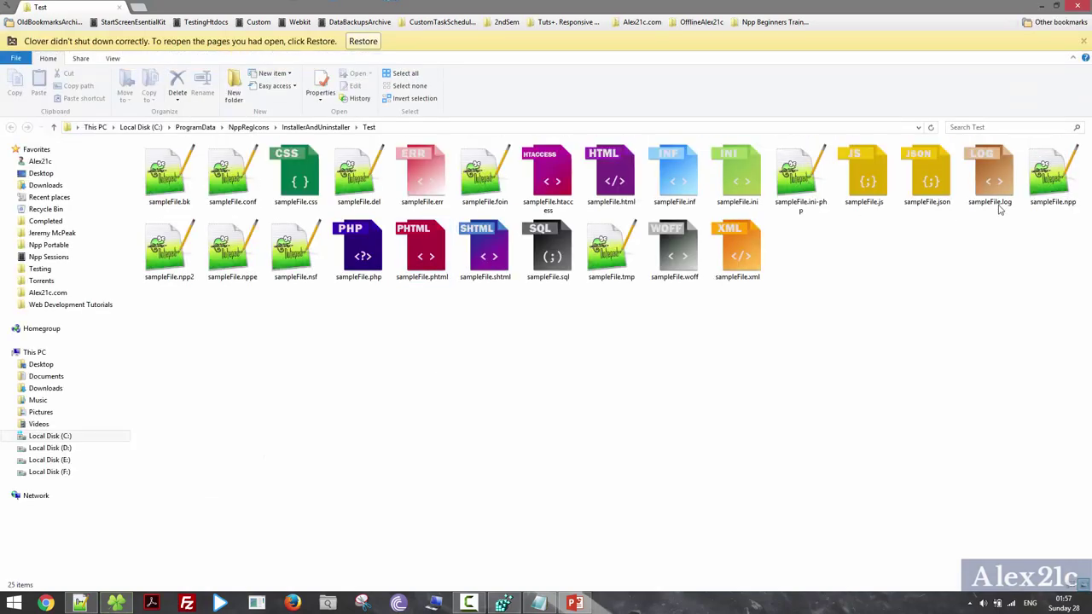
Dismiss the Clover restore notification and check the icons of the sample files in the Test folder.
click(1083, 42)
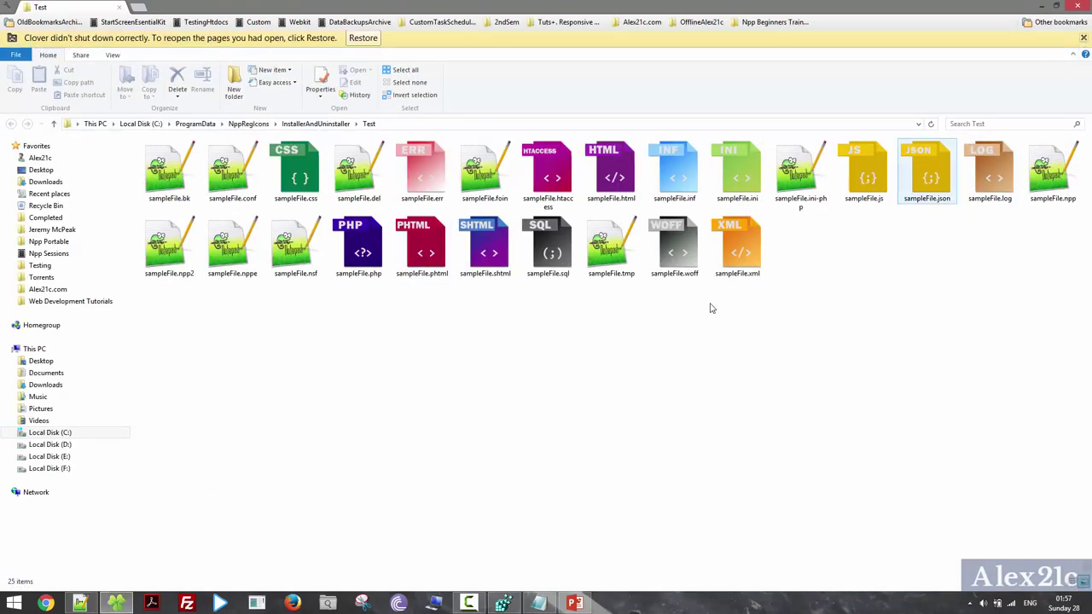
drag(154, 273, 1086, 119)
drag(1069, 183, 952, 288)
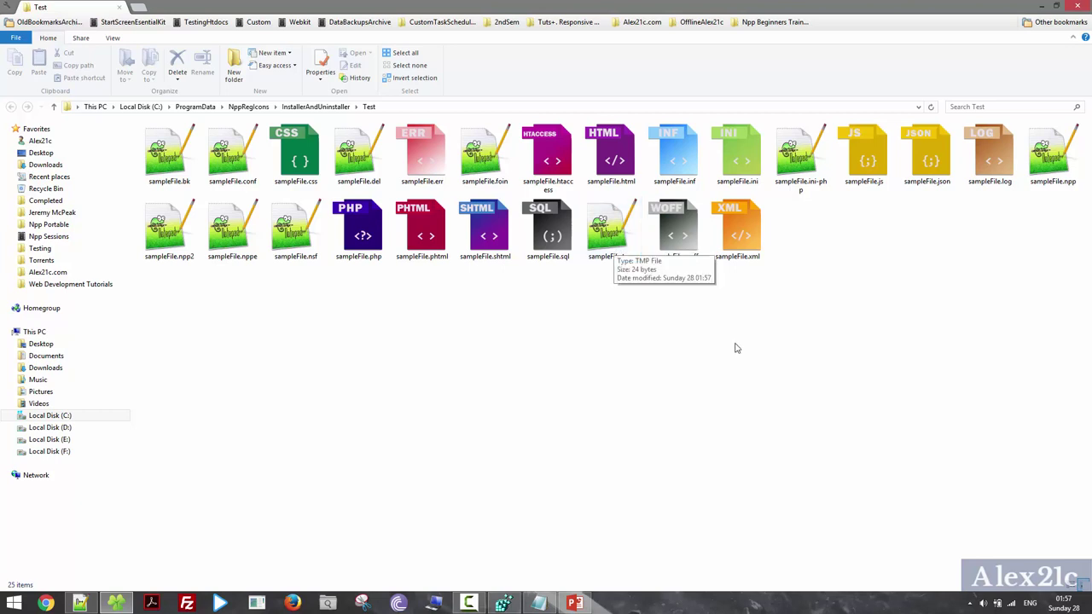
Open sampleFile.php from the Test folder to check its file association, close the editor and open the file again.
click(352, 225)
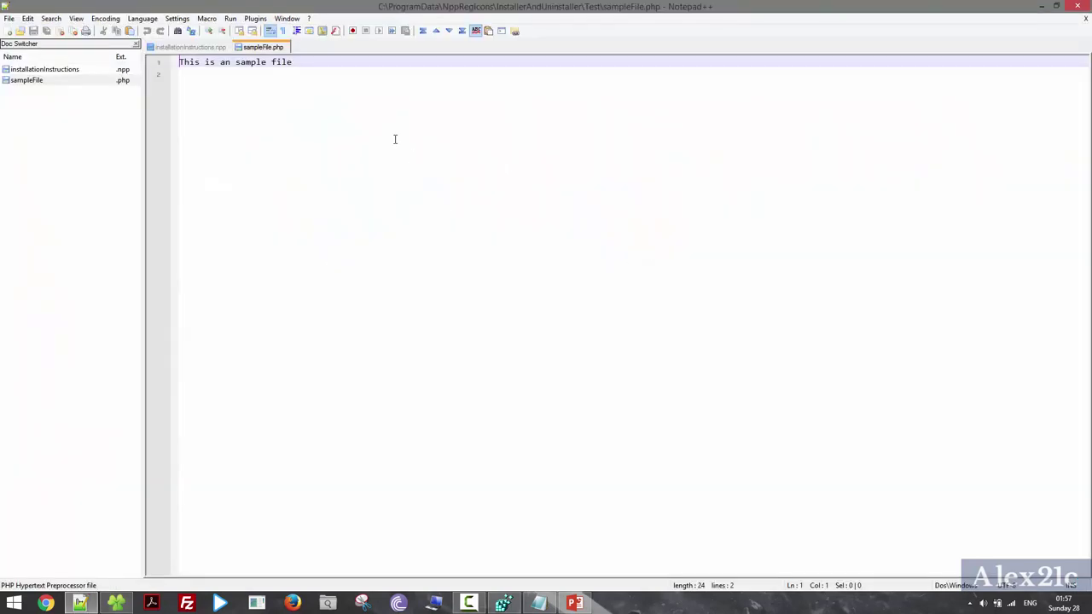
click(1080, 5)
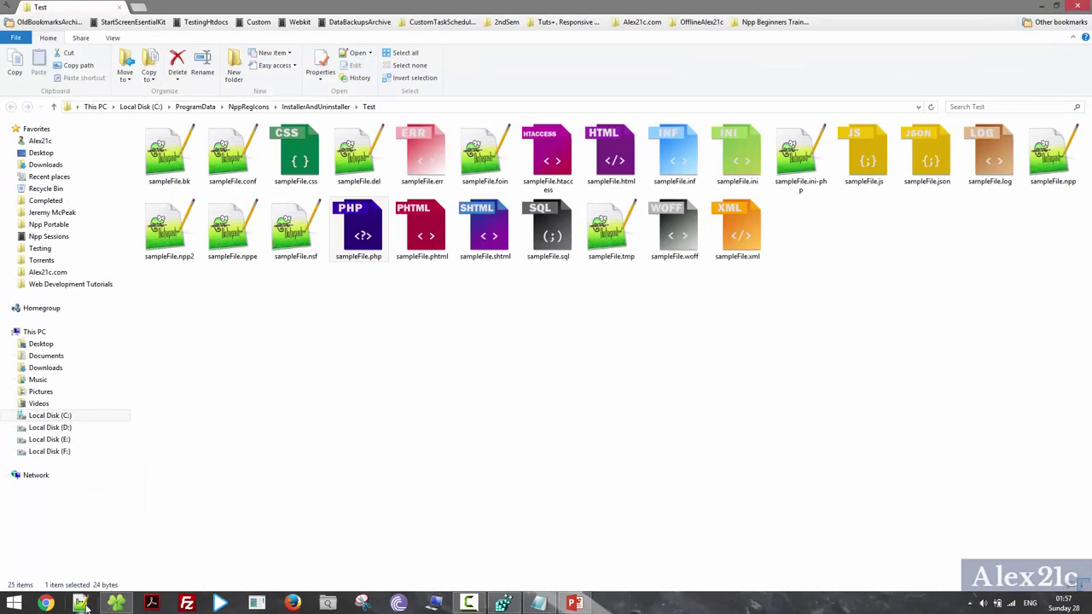
double_click(383, 233)
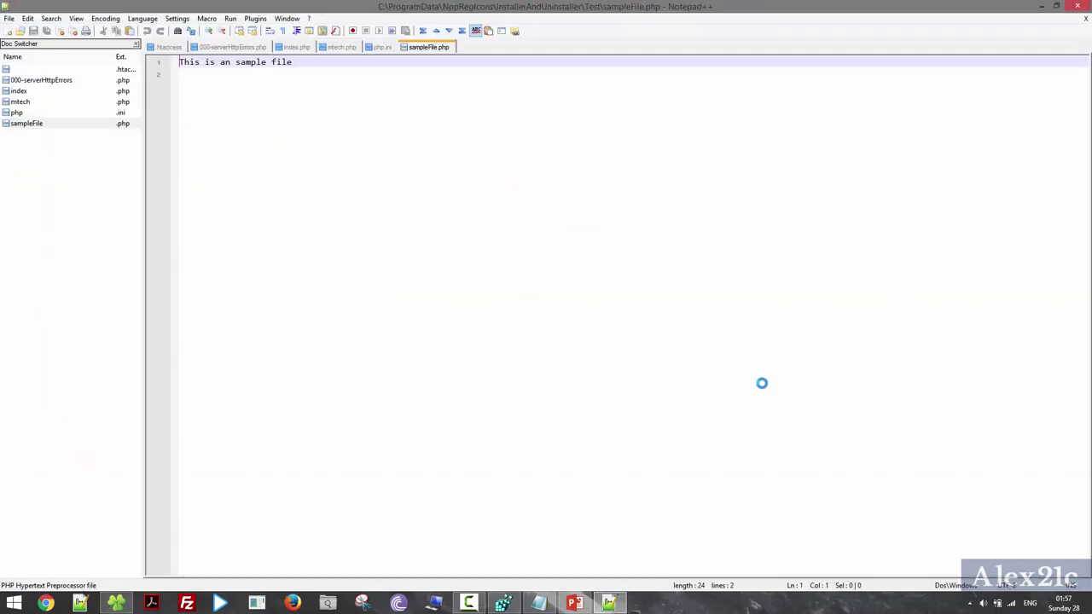
Open the file location of the running Notepad++ process from Task Manager and inspect the Npp Portable folder.
right_click(712, 611)
click(770, 570)
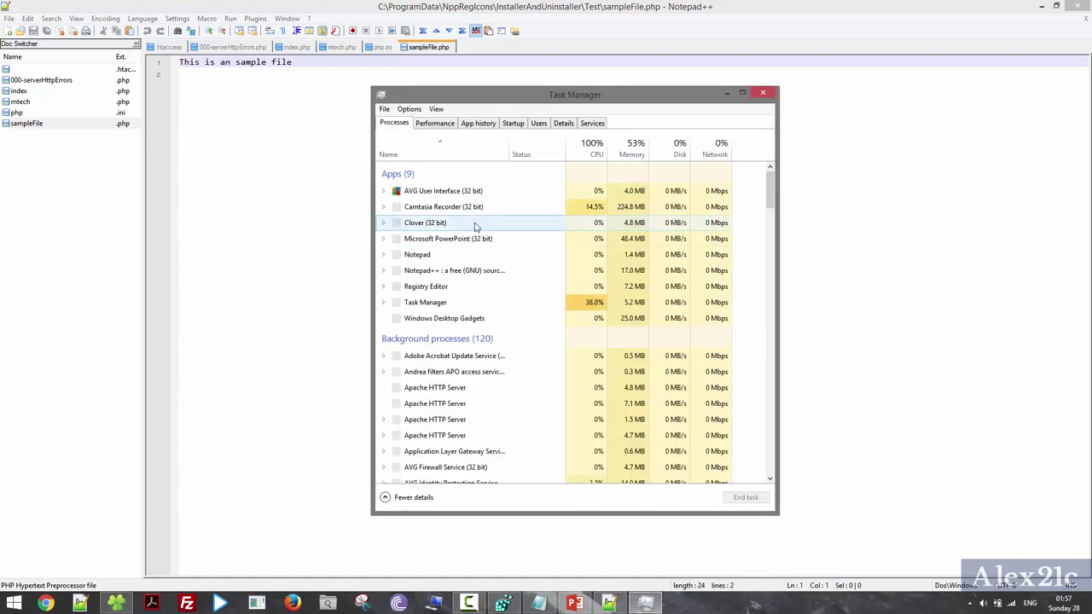
right_click(452, 271)
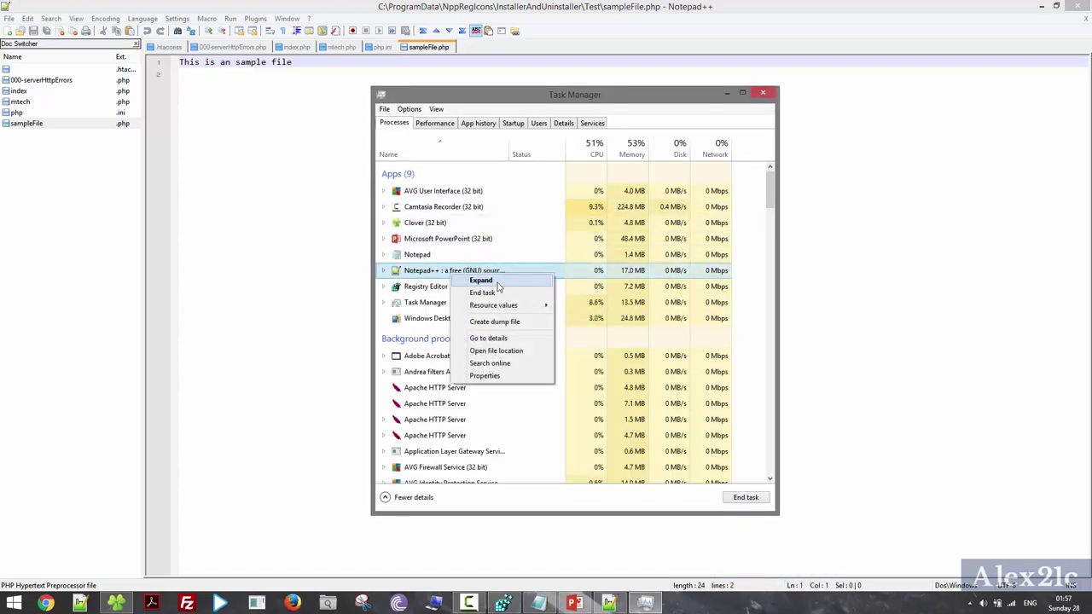
click(522, 351)
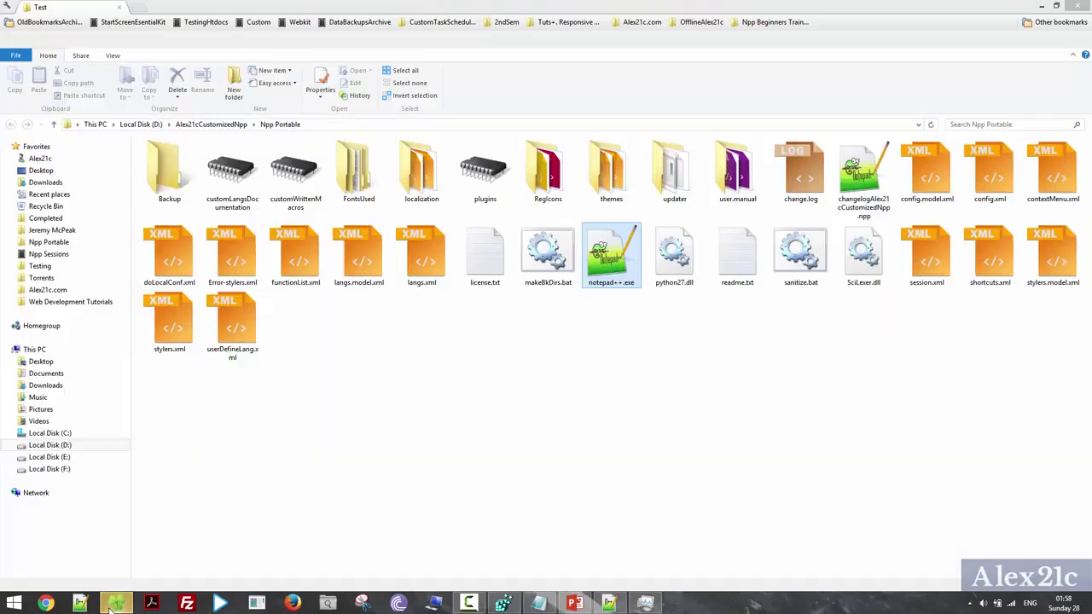
click(366, 431)
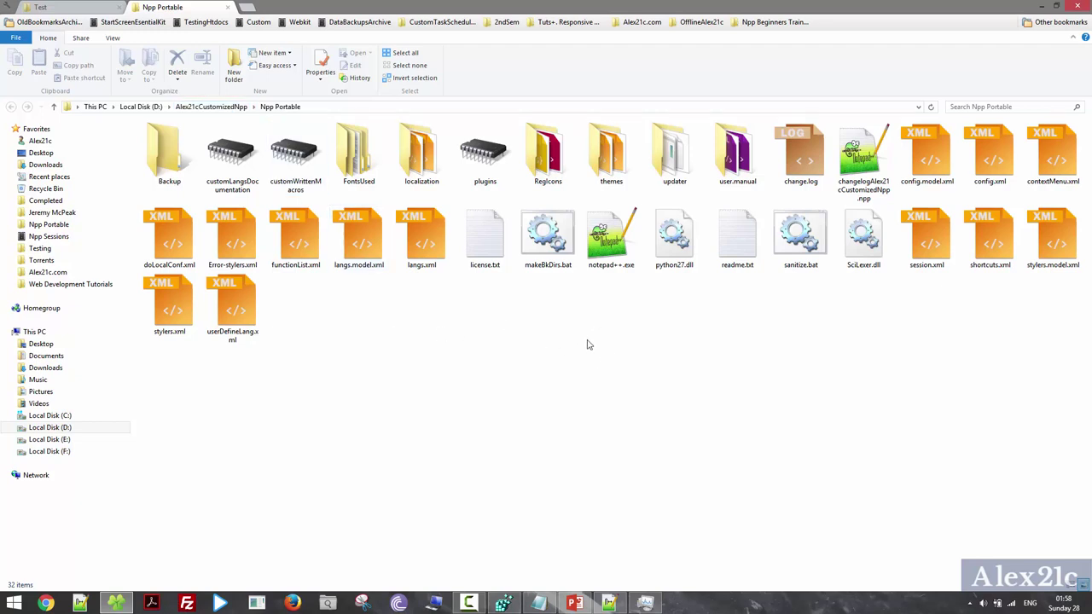
drag(156, 420, 1014, 204)
click(521, 493)
Switch to the Notepad++ window showing sampleFile.php and close it.
mouse_move(608, 601)
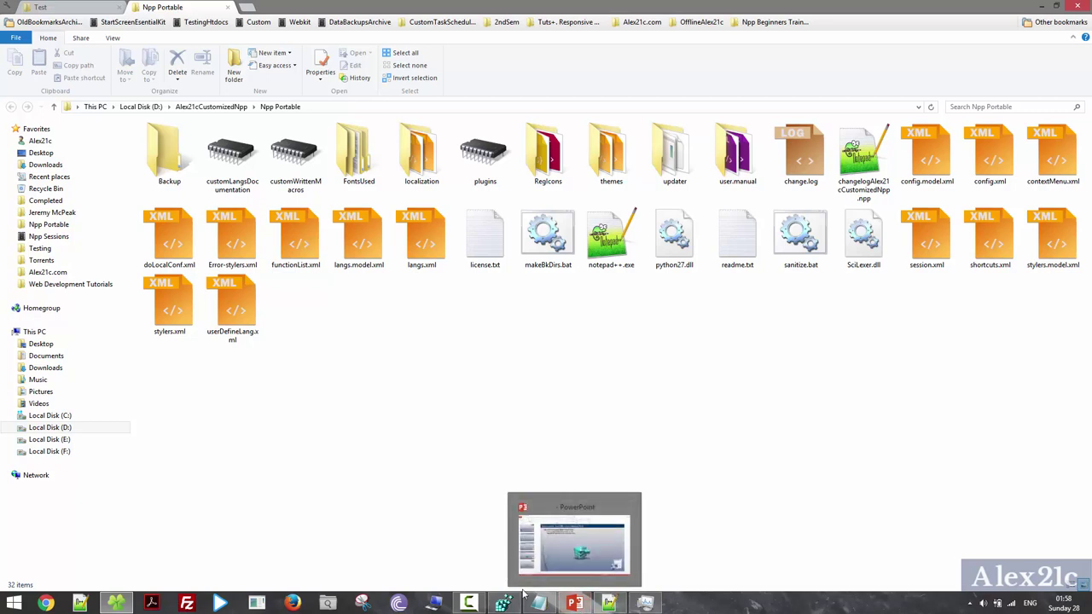
click(608, 601)
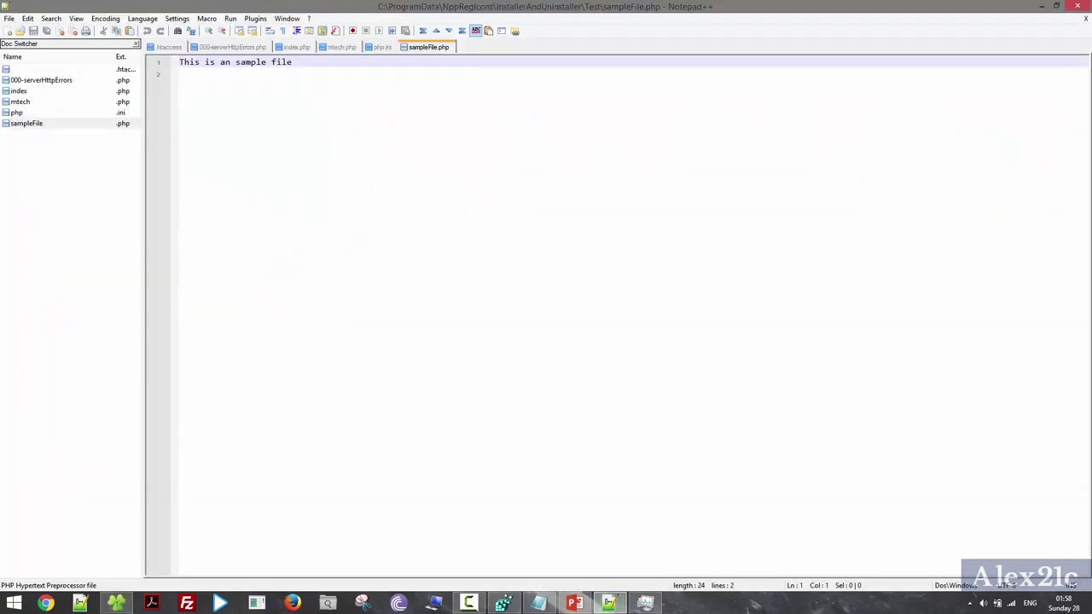
key(alt+F4)
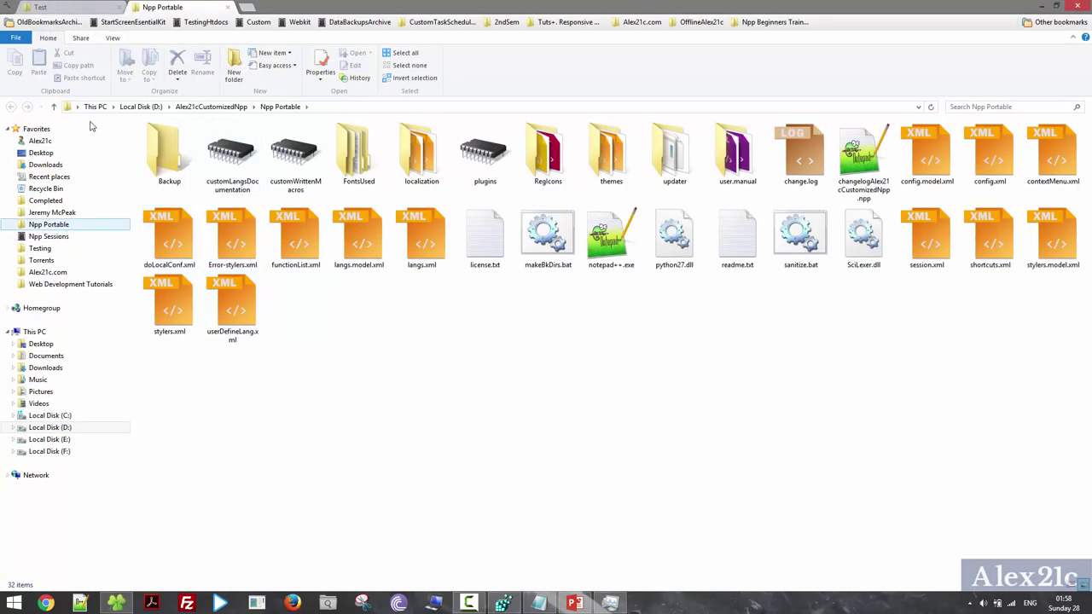
Open installationInstructions.npp from the ALEX21C_CUSTOMIZED_NPP_VER_1.0.0 folder inside Testing.
click(66, 5)
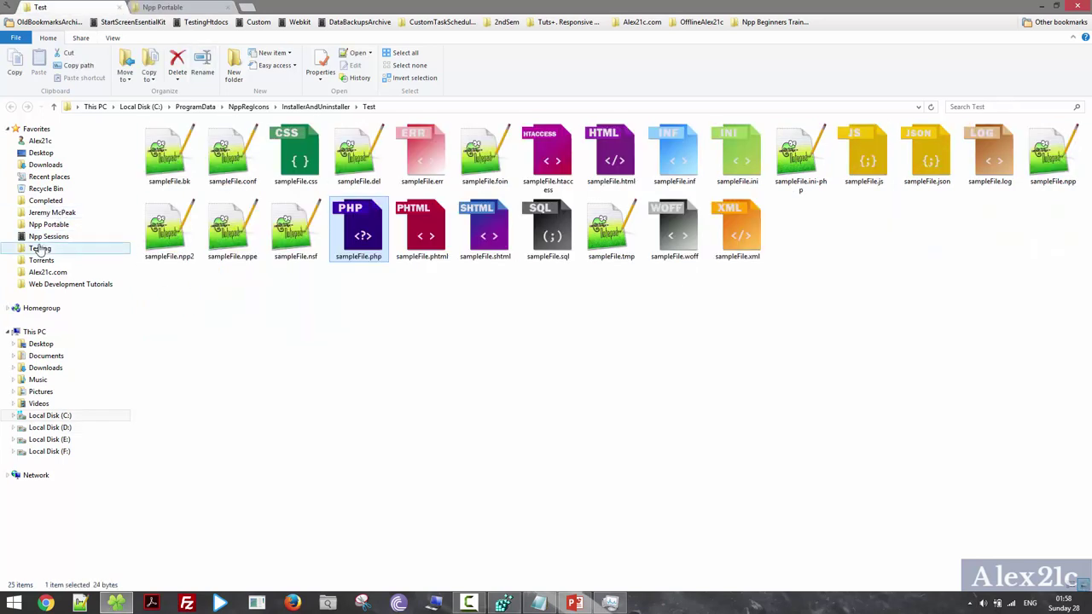
click(40, 248)
double_click(167, 157)
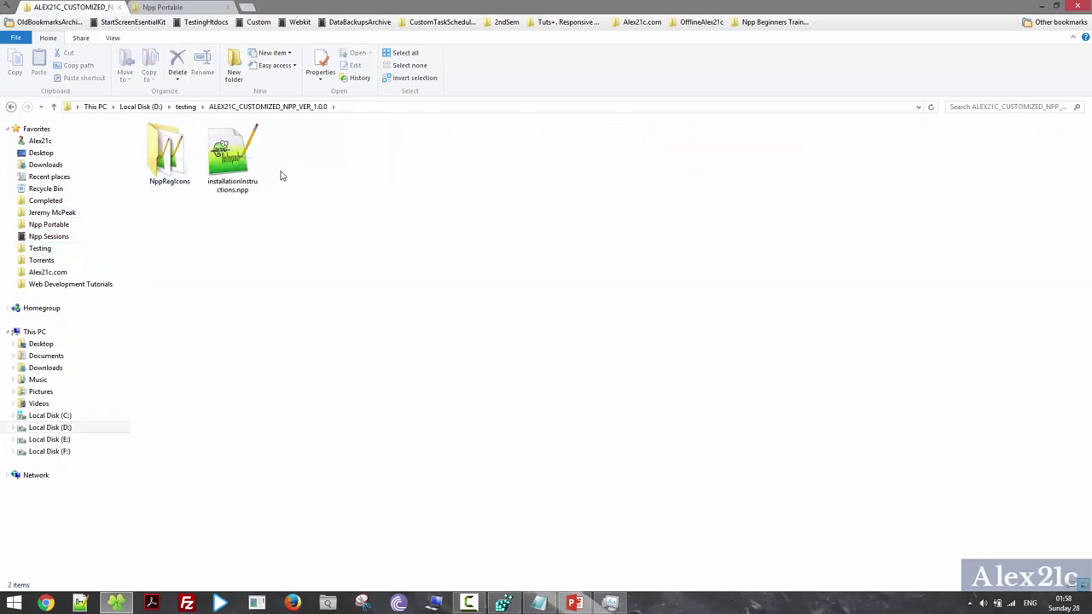
click(240, 164)
double_click(239, 164)
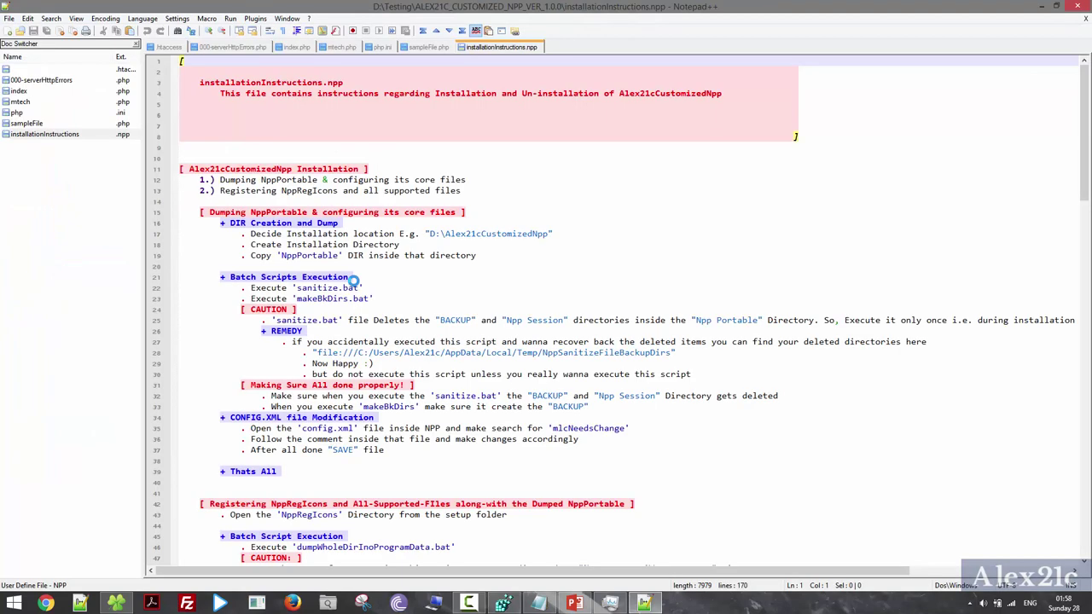
Review the instructions for deregistering NppRegIcons and all supported files in installationInstructions.npp.
scroll(352, 279, down, 20)
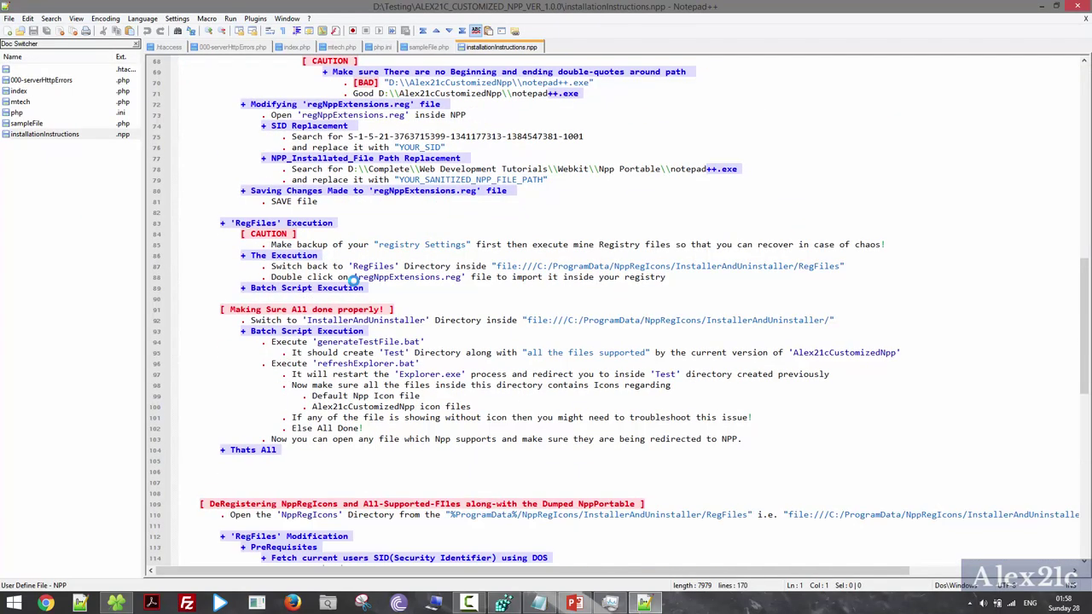
scroll(352, 279, down, 3)
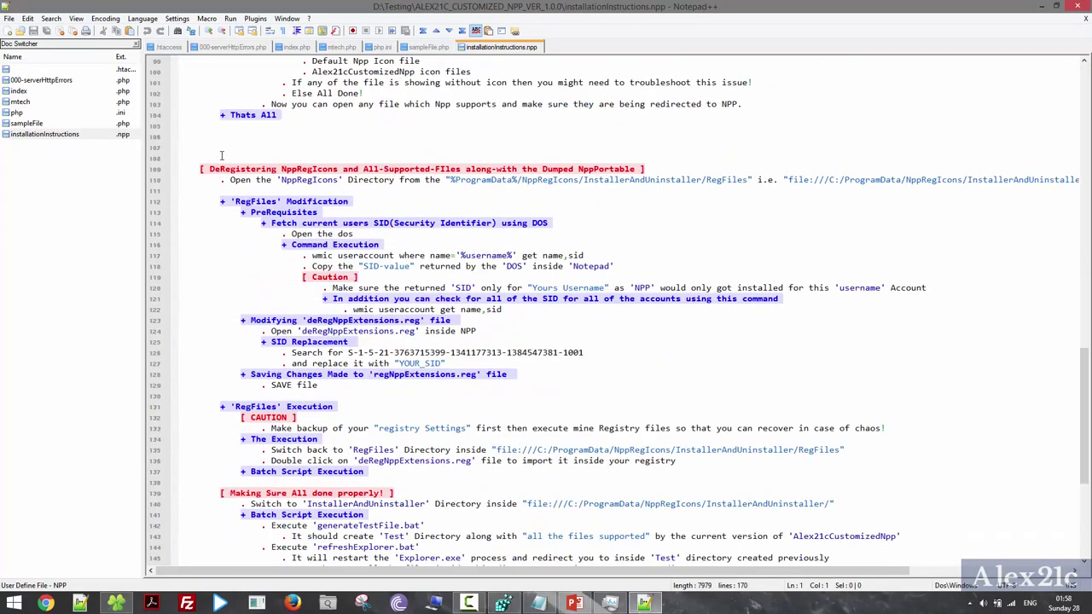
drag(221, 155, 297, 478)
scroll(425, 376, down, 3)
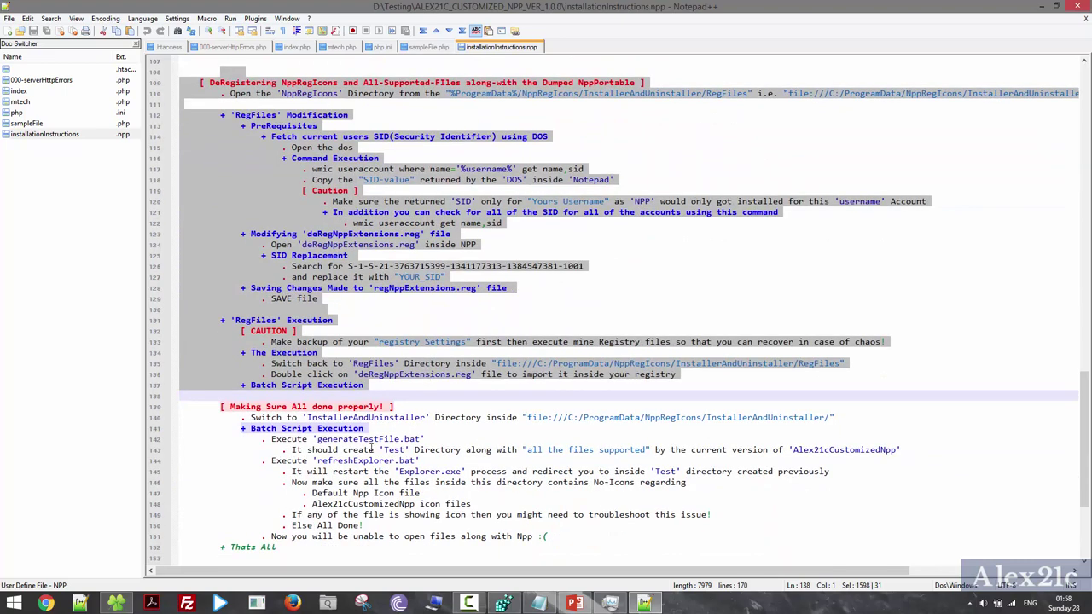
click(335, 555)
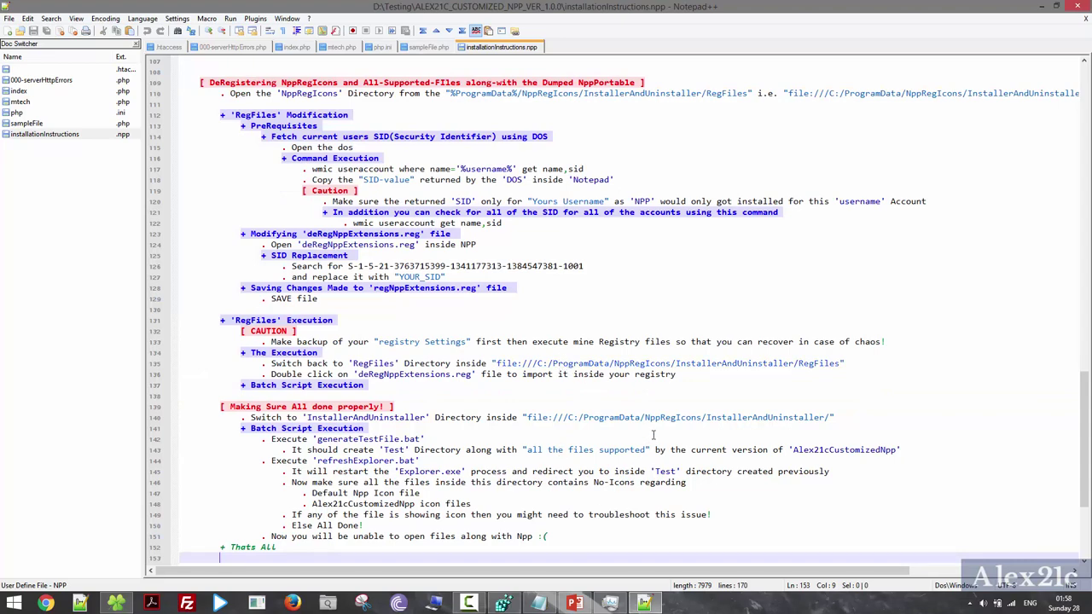
Switch to PowerPoint and start the slide show from slide 5, the closing slide.
click(573, 603)
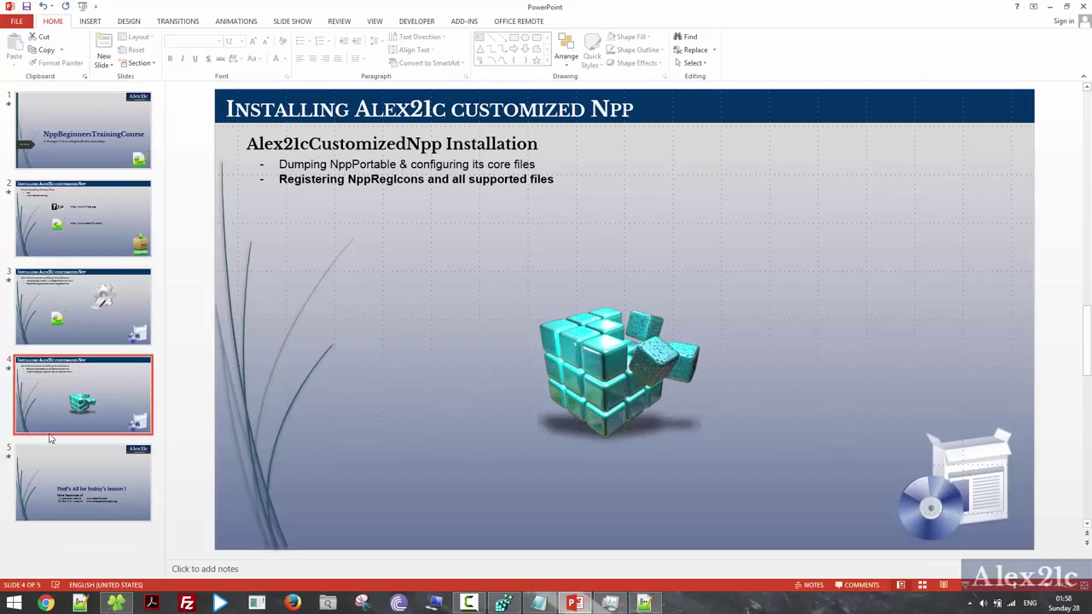
click(62, 469)
key(shift+F5)
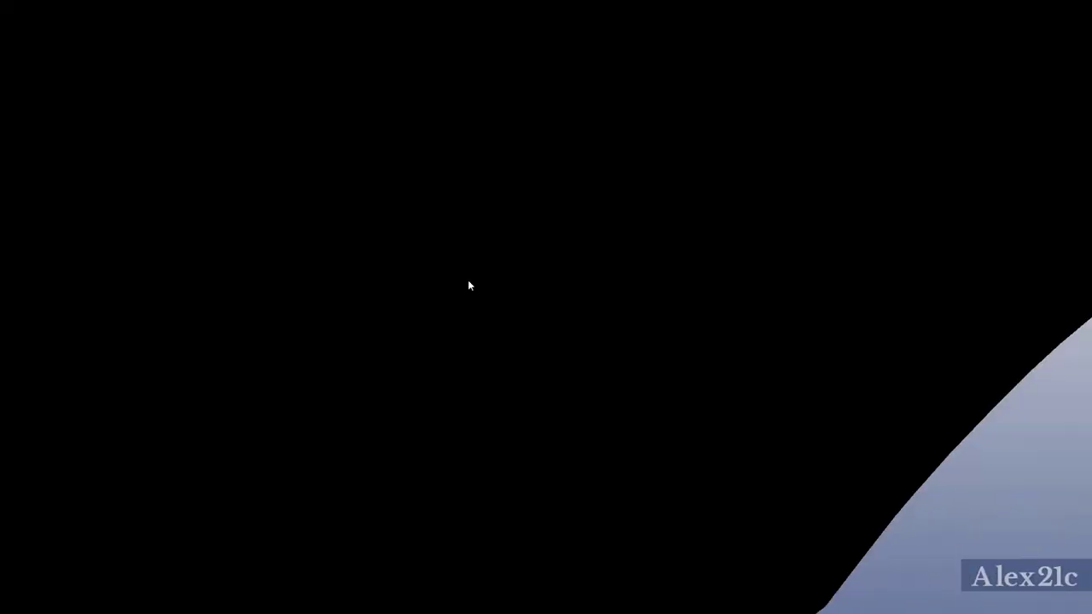